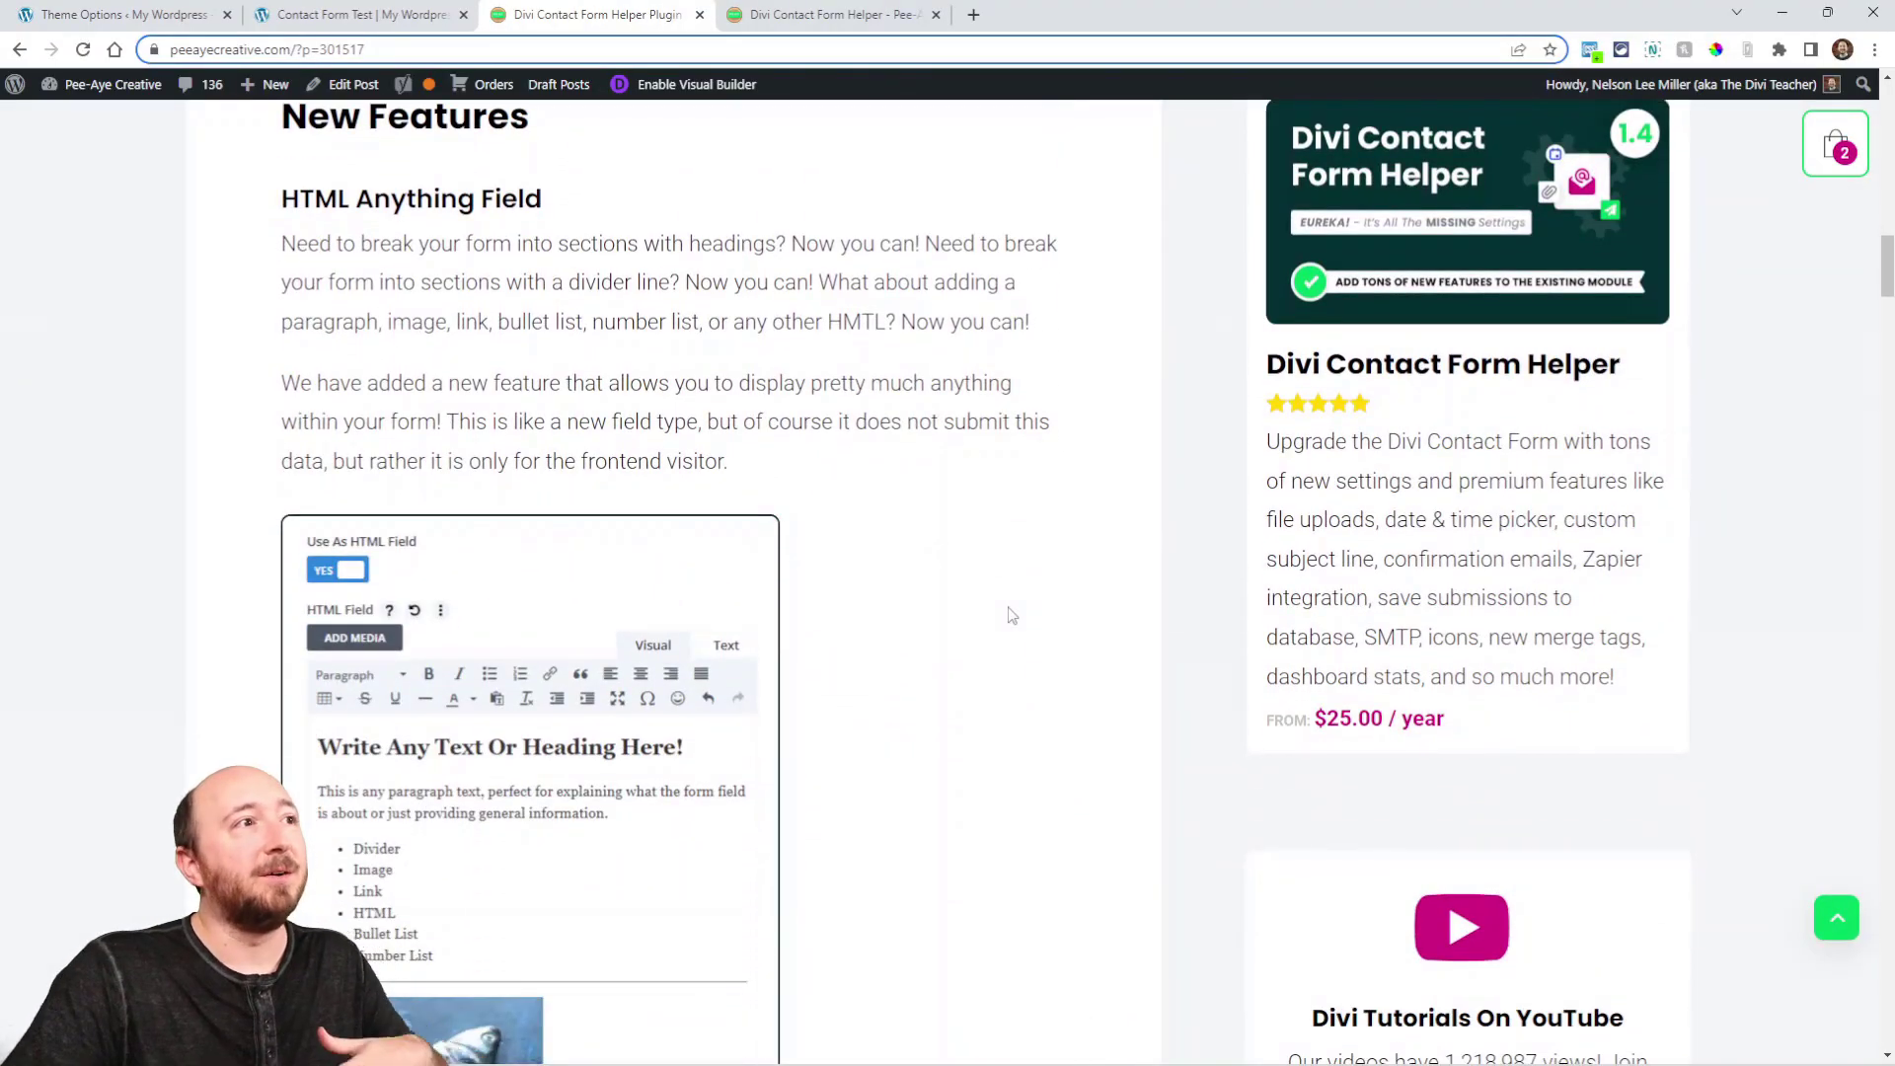
scroll(990, 620, down, 1)
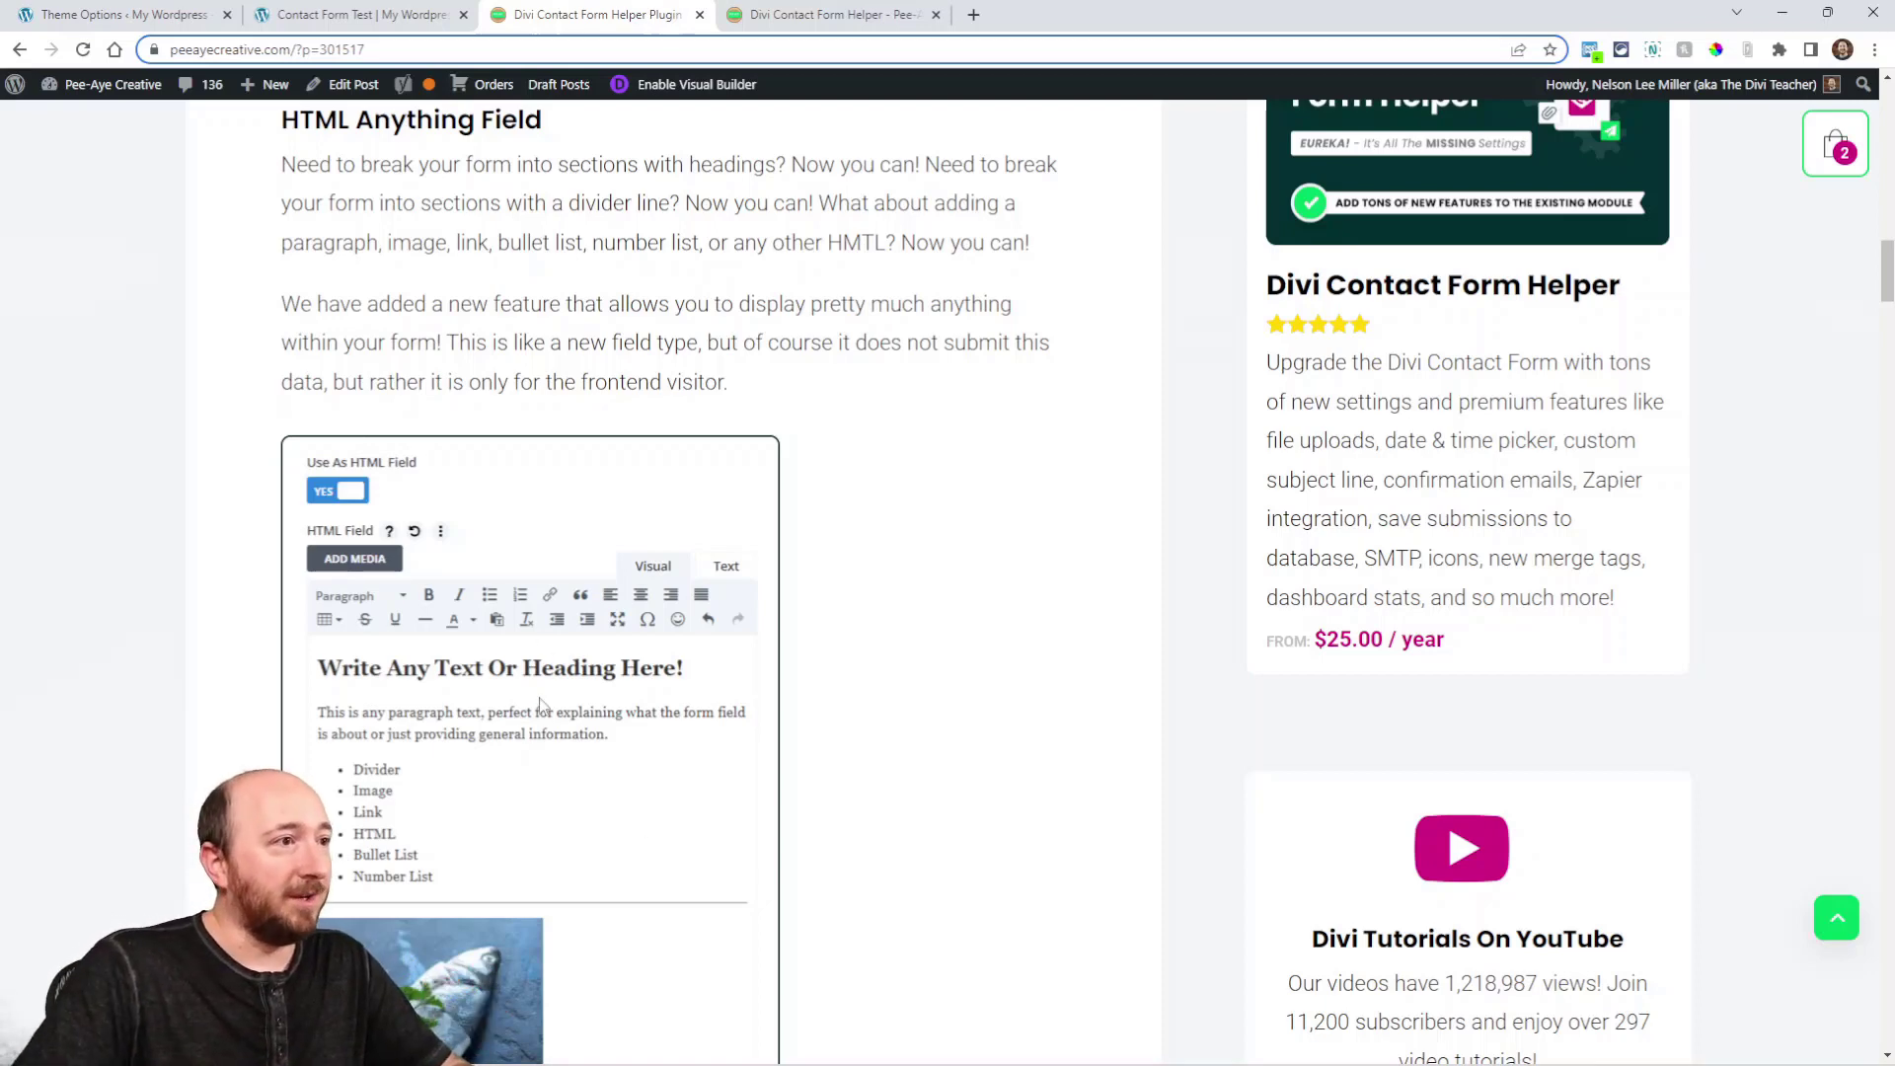
- Scroll the Contact Form Helper post down to the HTML Anything Field design settings screenshot
scroll(603, 707, down, 1)
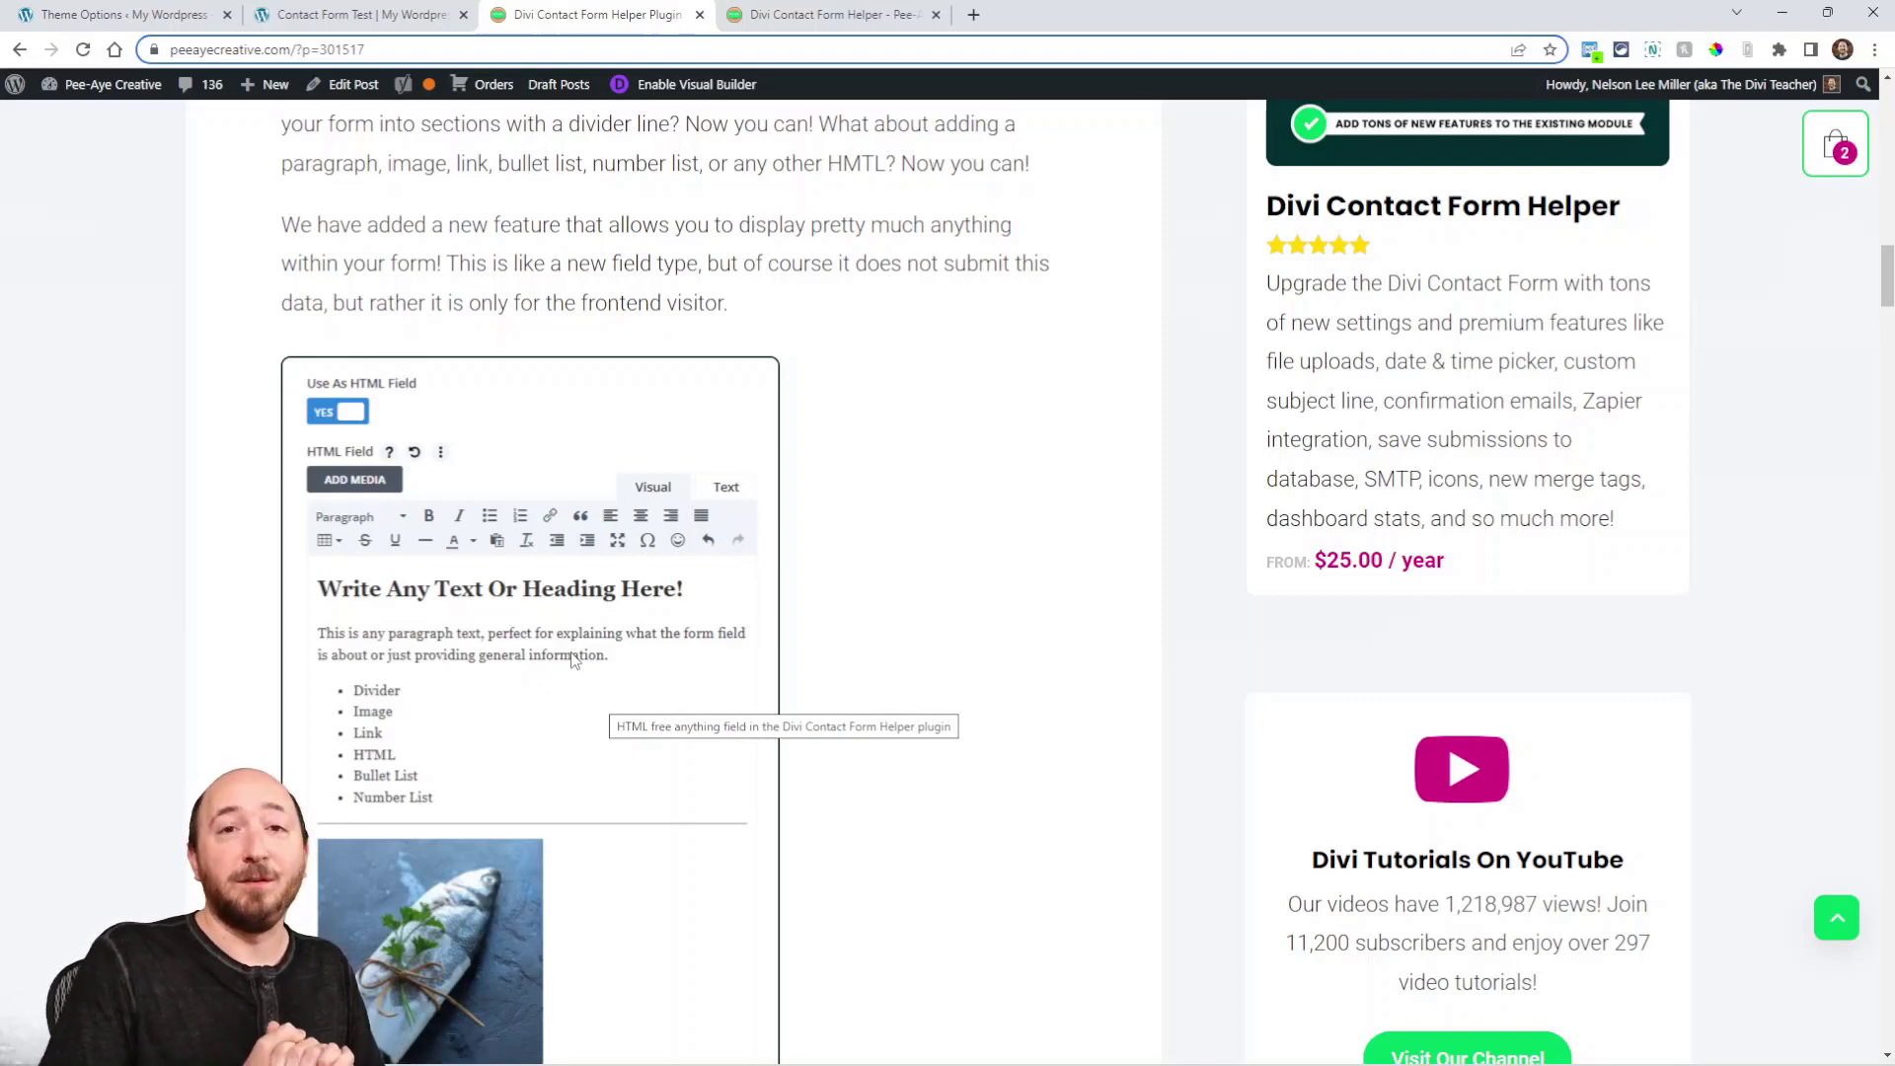
scroll(572, 659, down, 8)
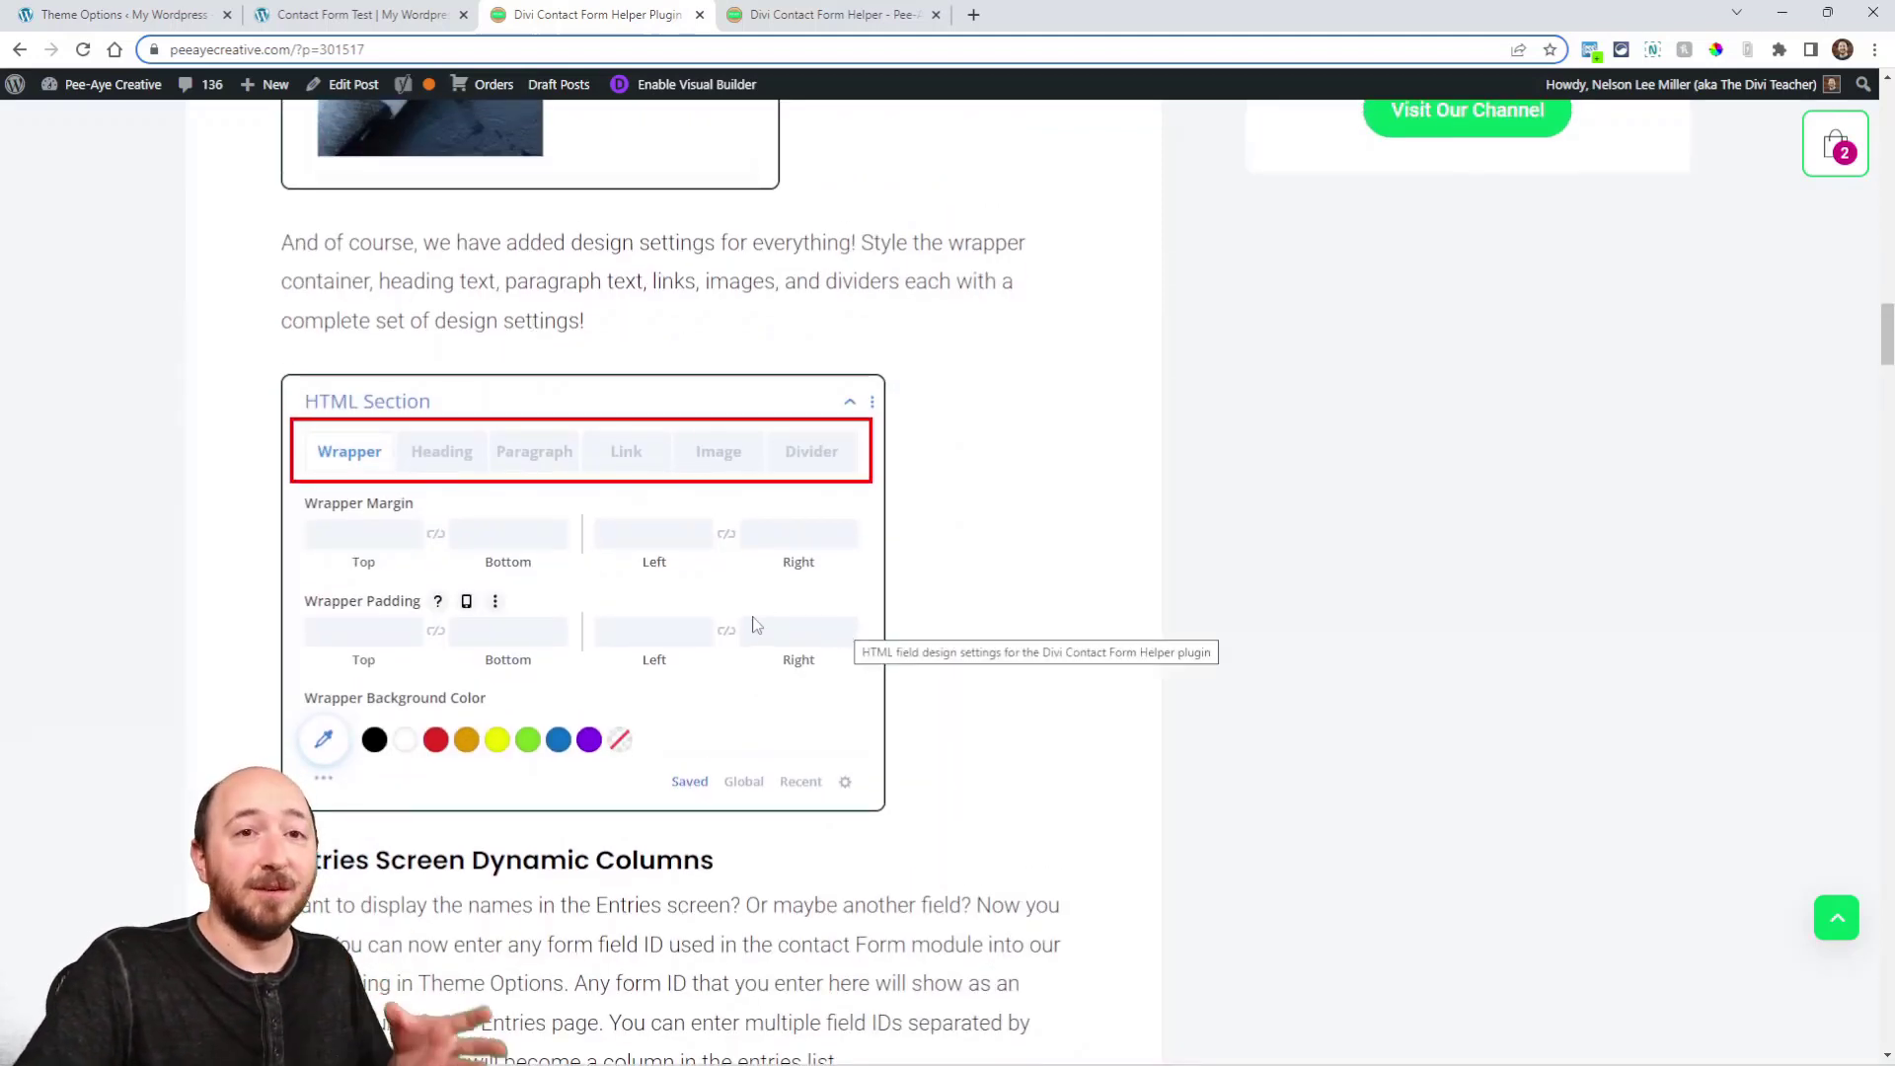
scroll(435, 387, up, 1)
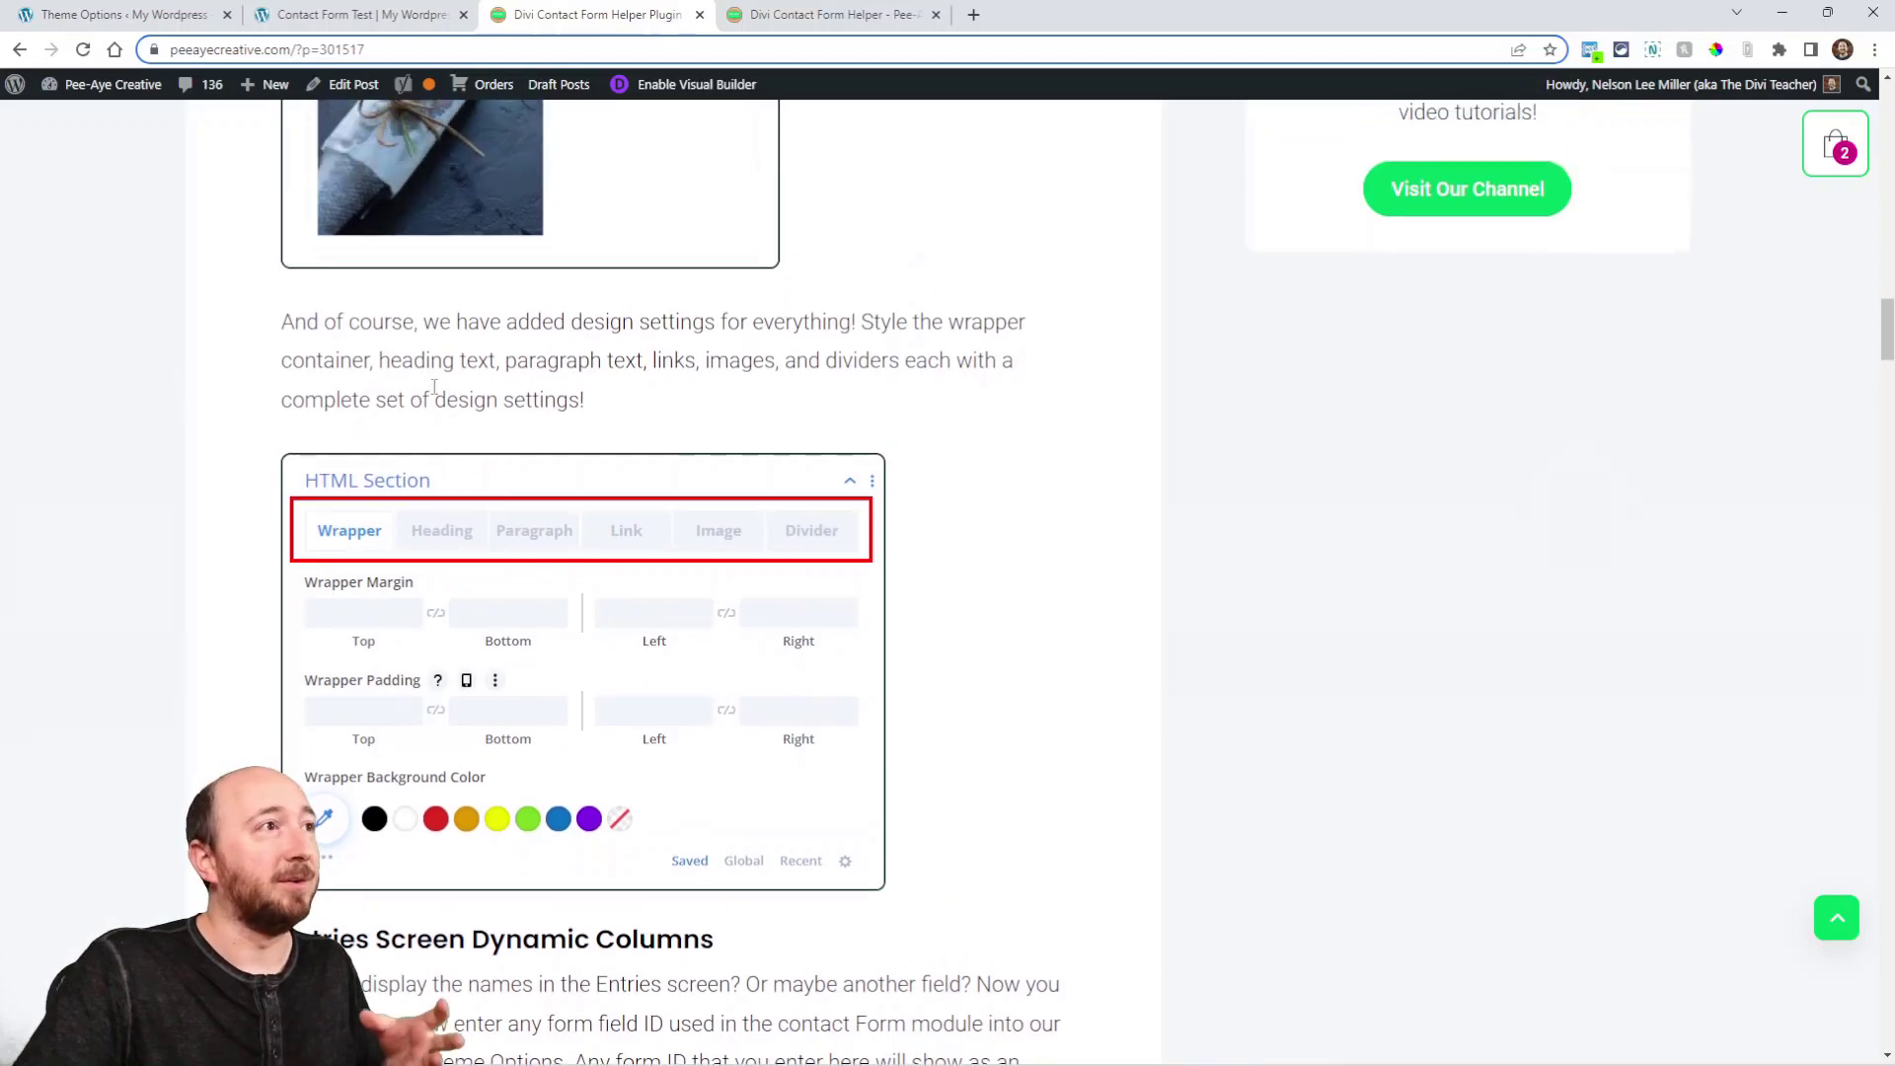
- On the Contact Form Test page, add a new field to the contact form module and expand its options
click(350, 15)
click(631, 421)
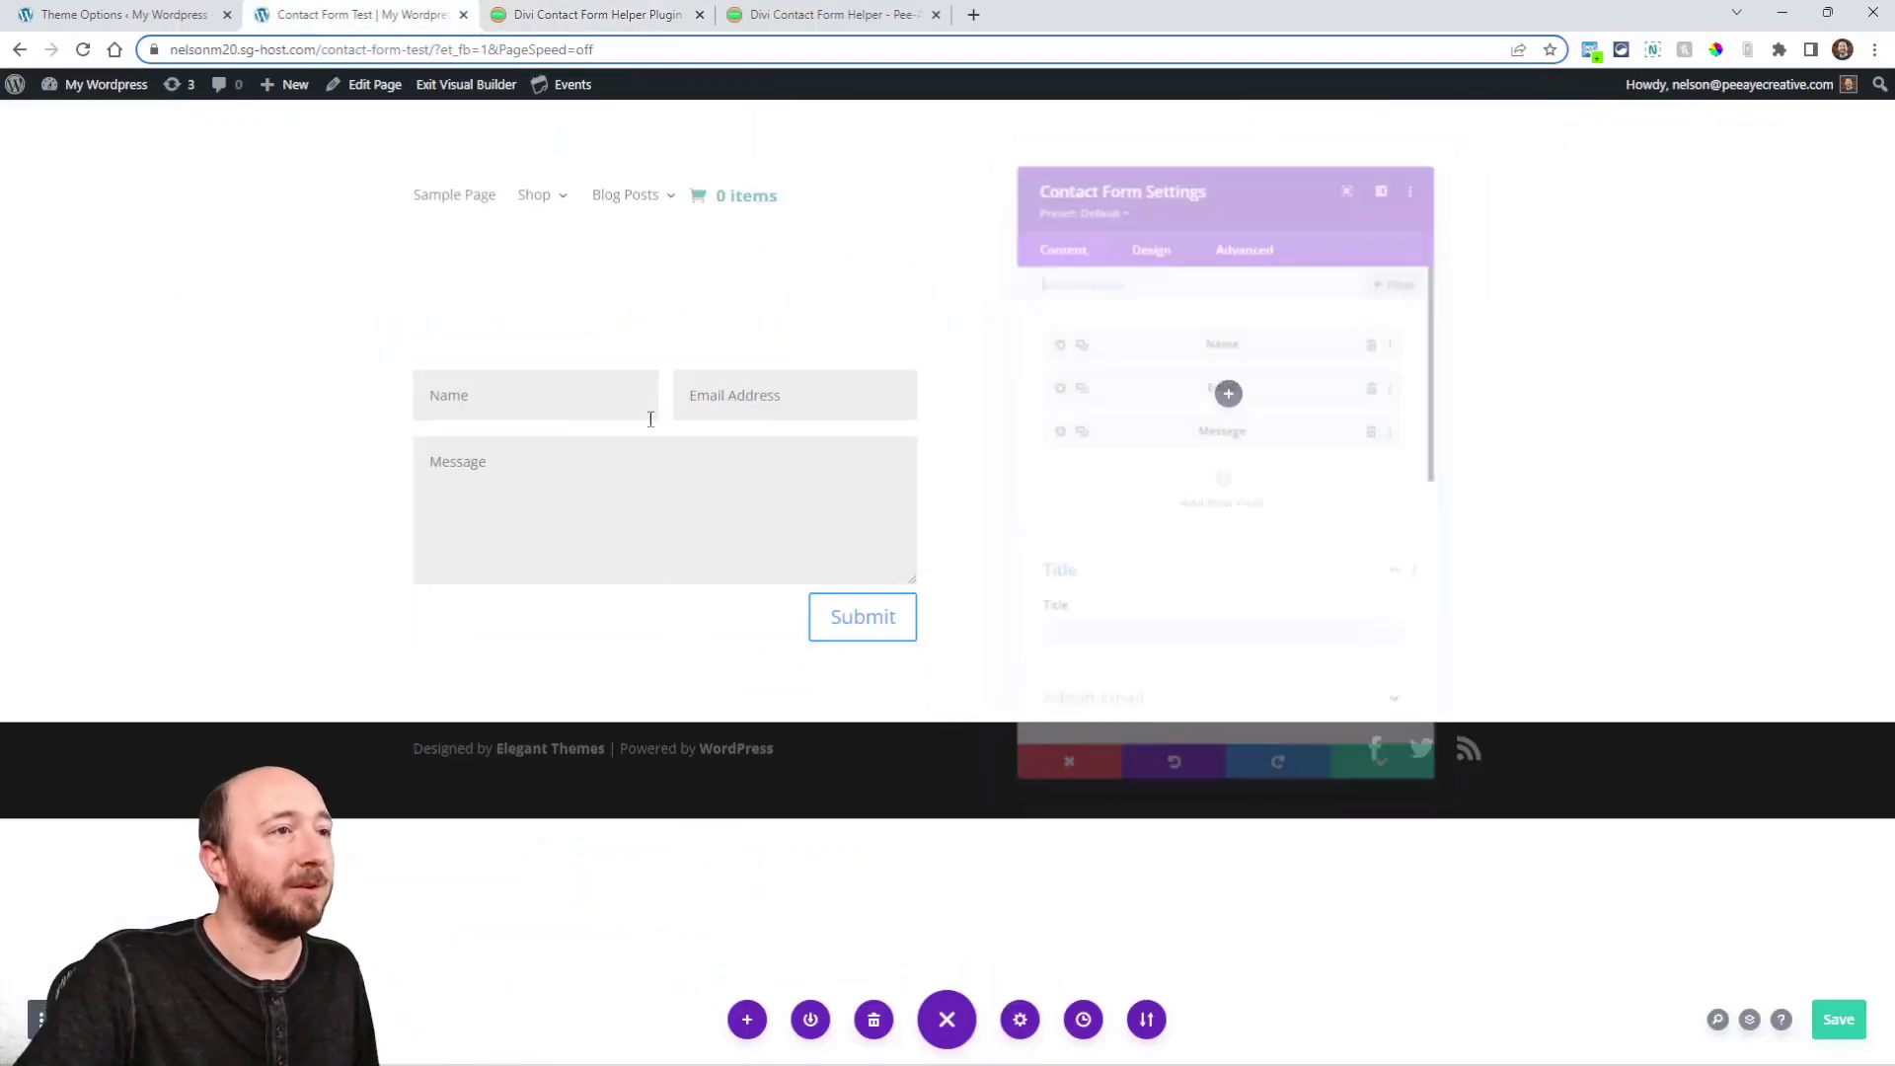
click(1222, 479)
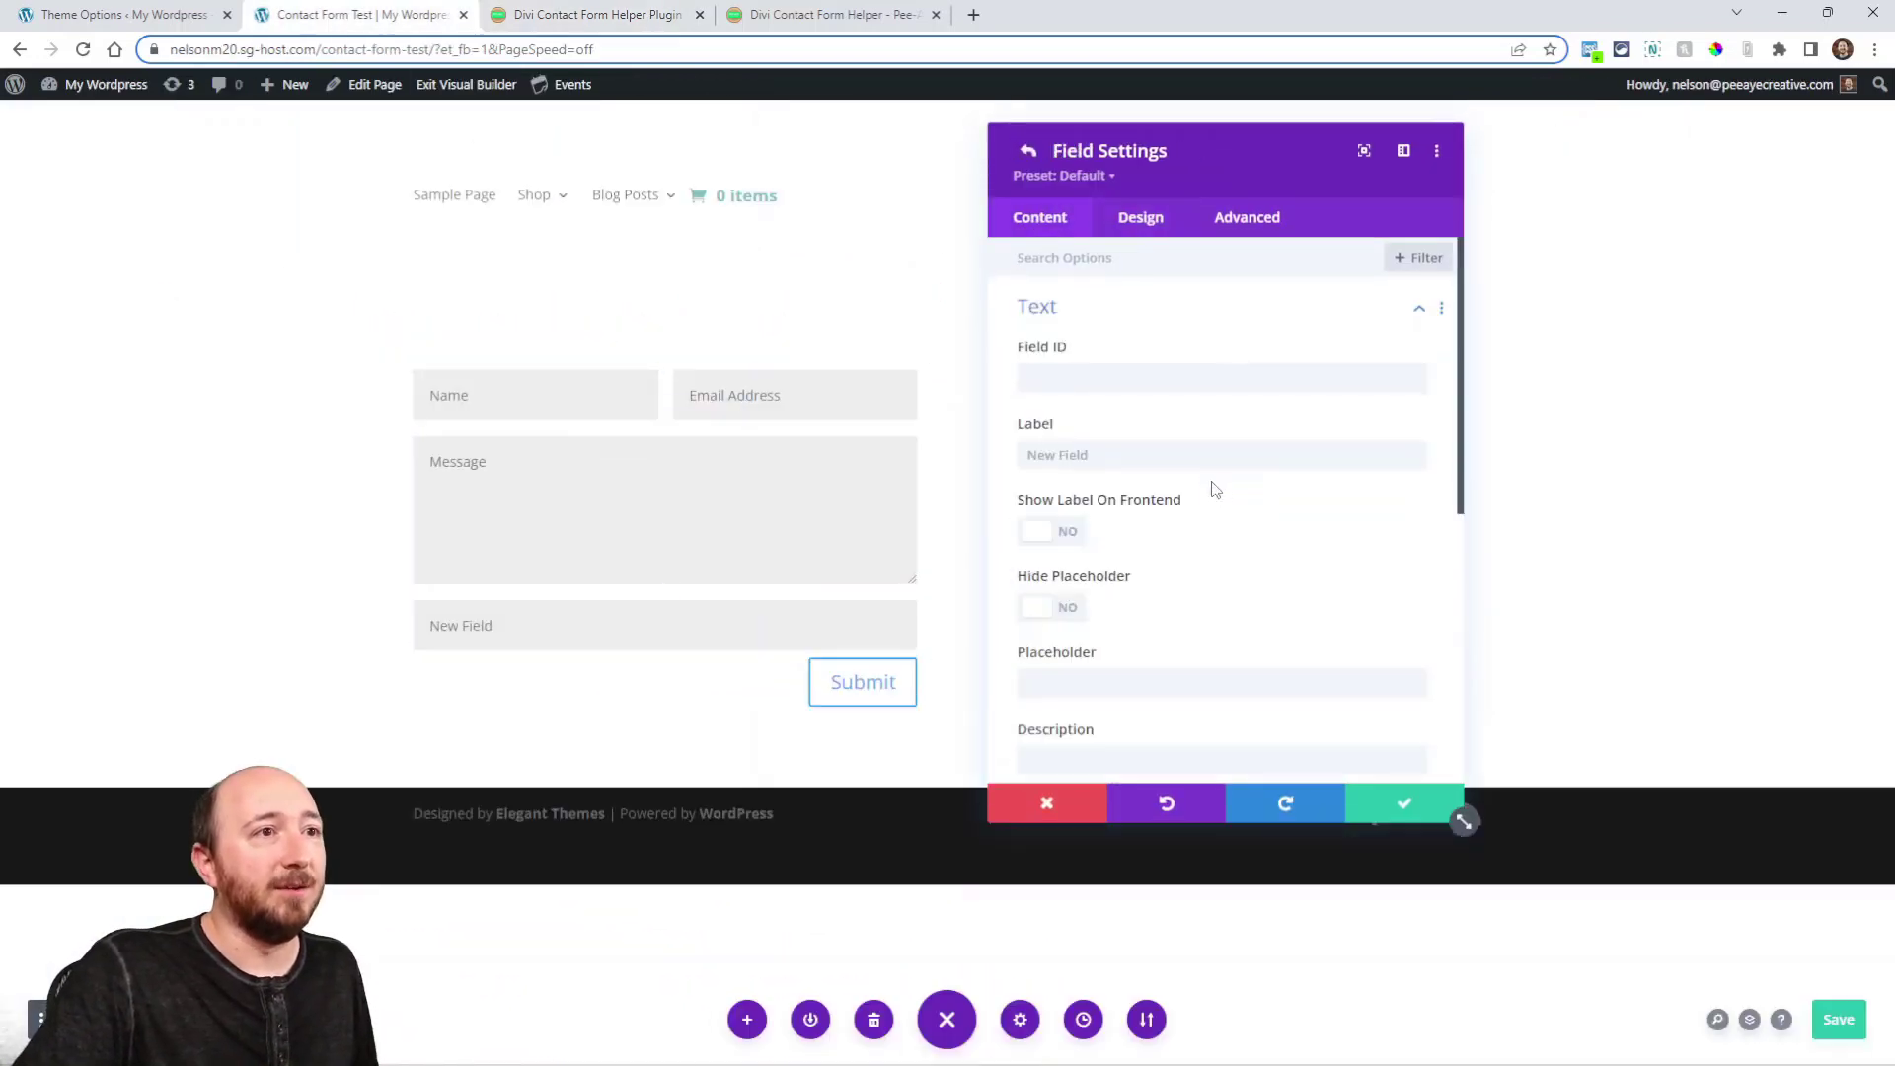
scroll(1130, 464, down, 5)
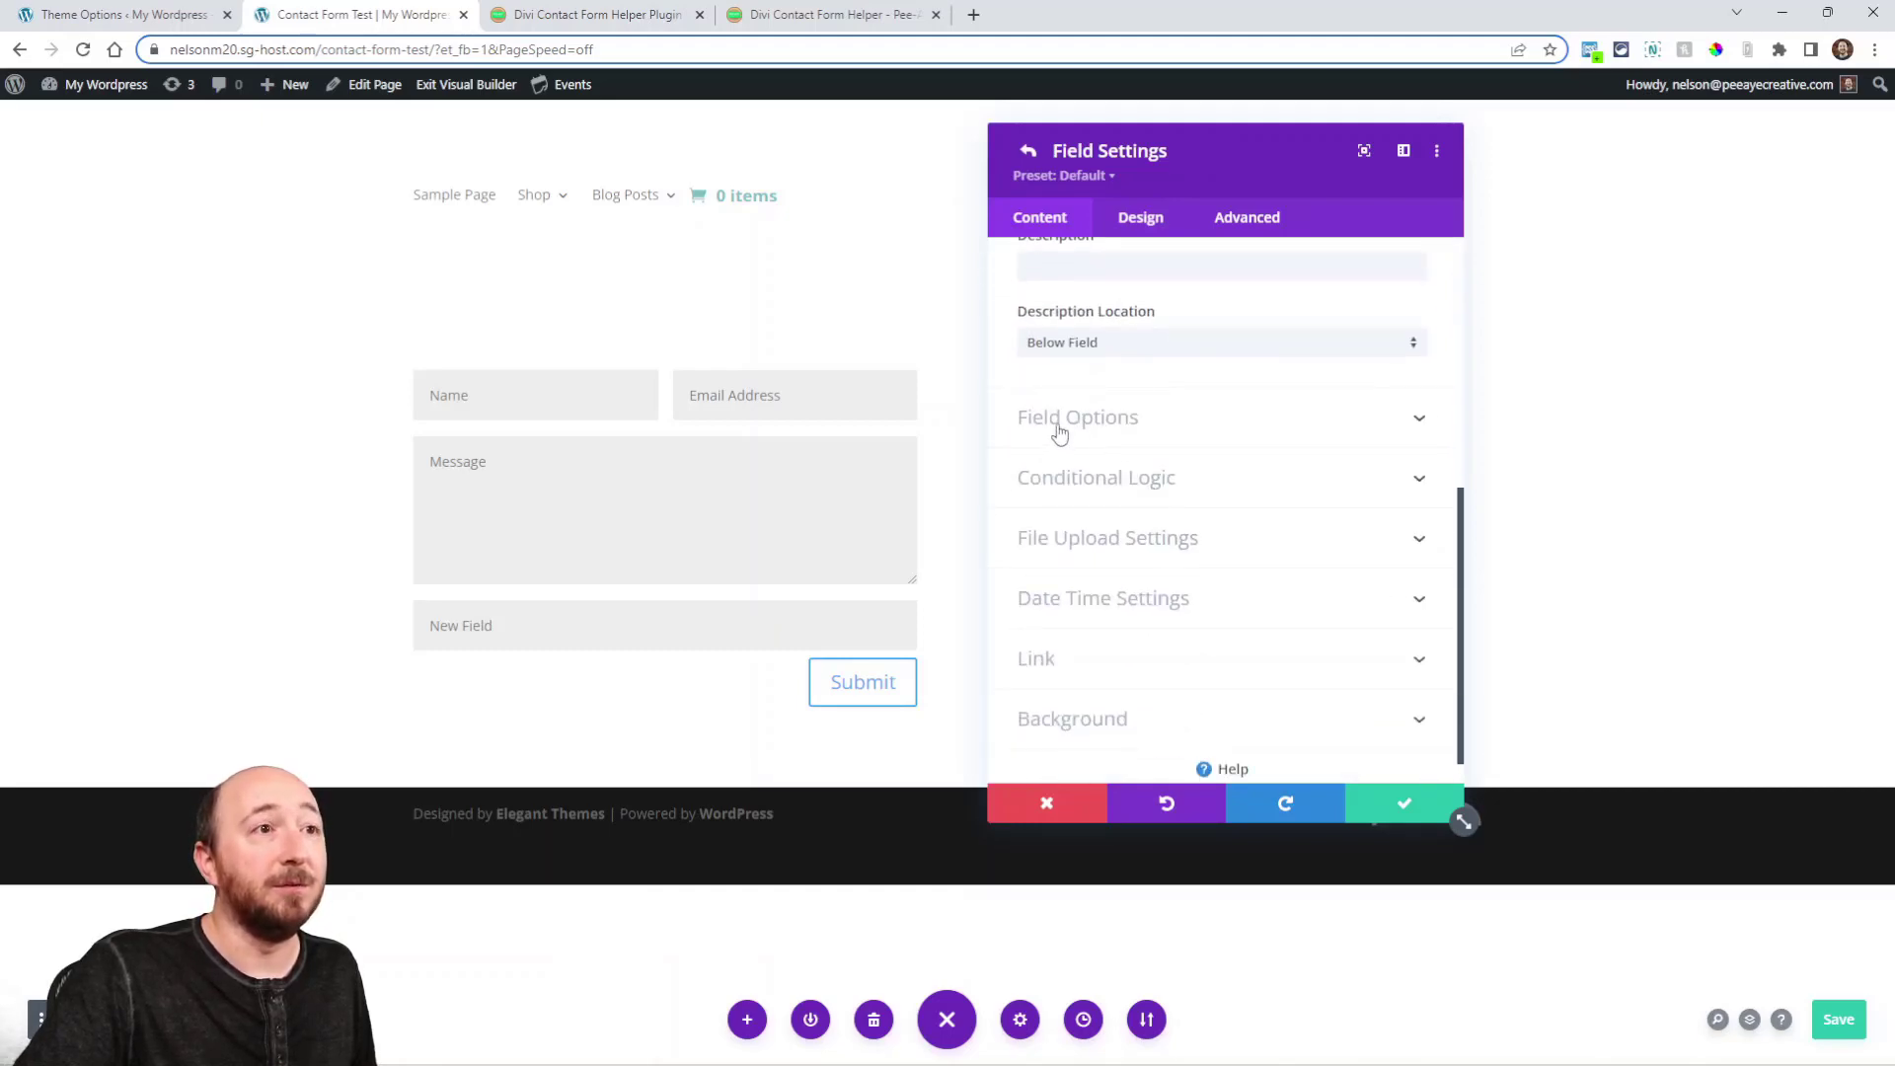
click(1094, 422)
scroll(1155, 474, down, 1)
scroll(1160, 482, down, 3)
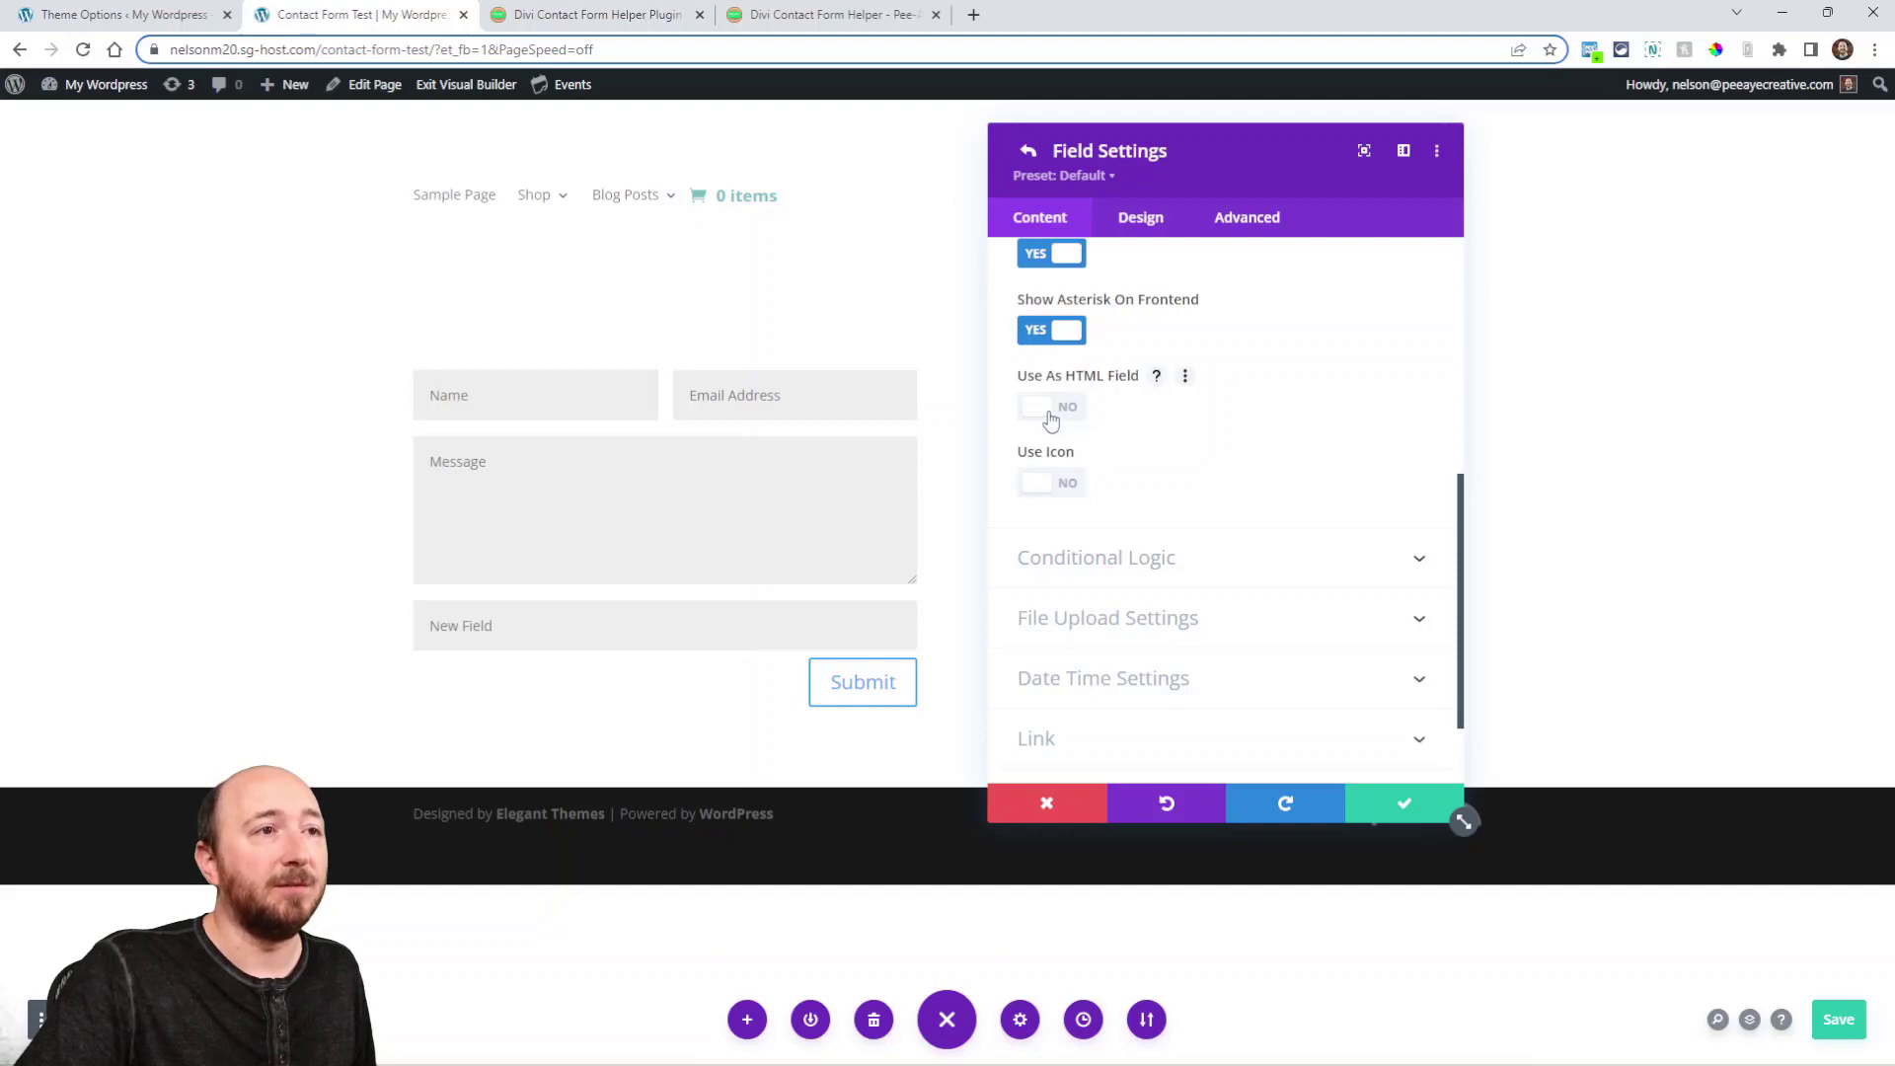
- Make the new field an HTML field containing 'adfa' and a horizontal line, and view its Design settings
click(1053, 415)
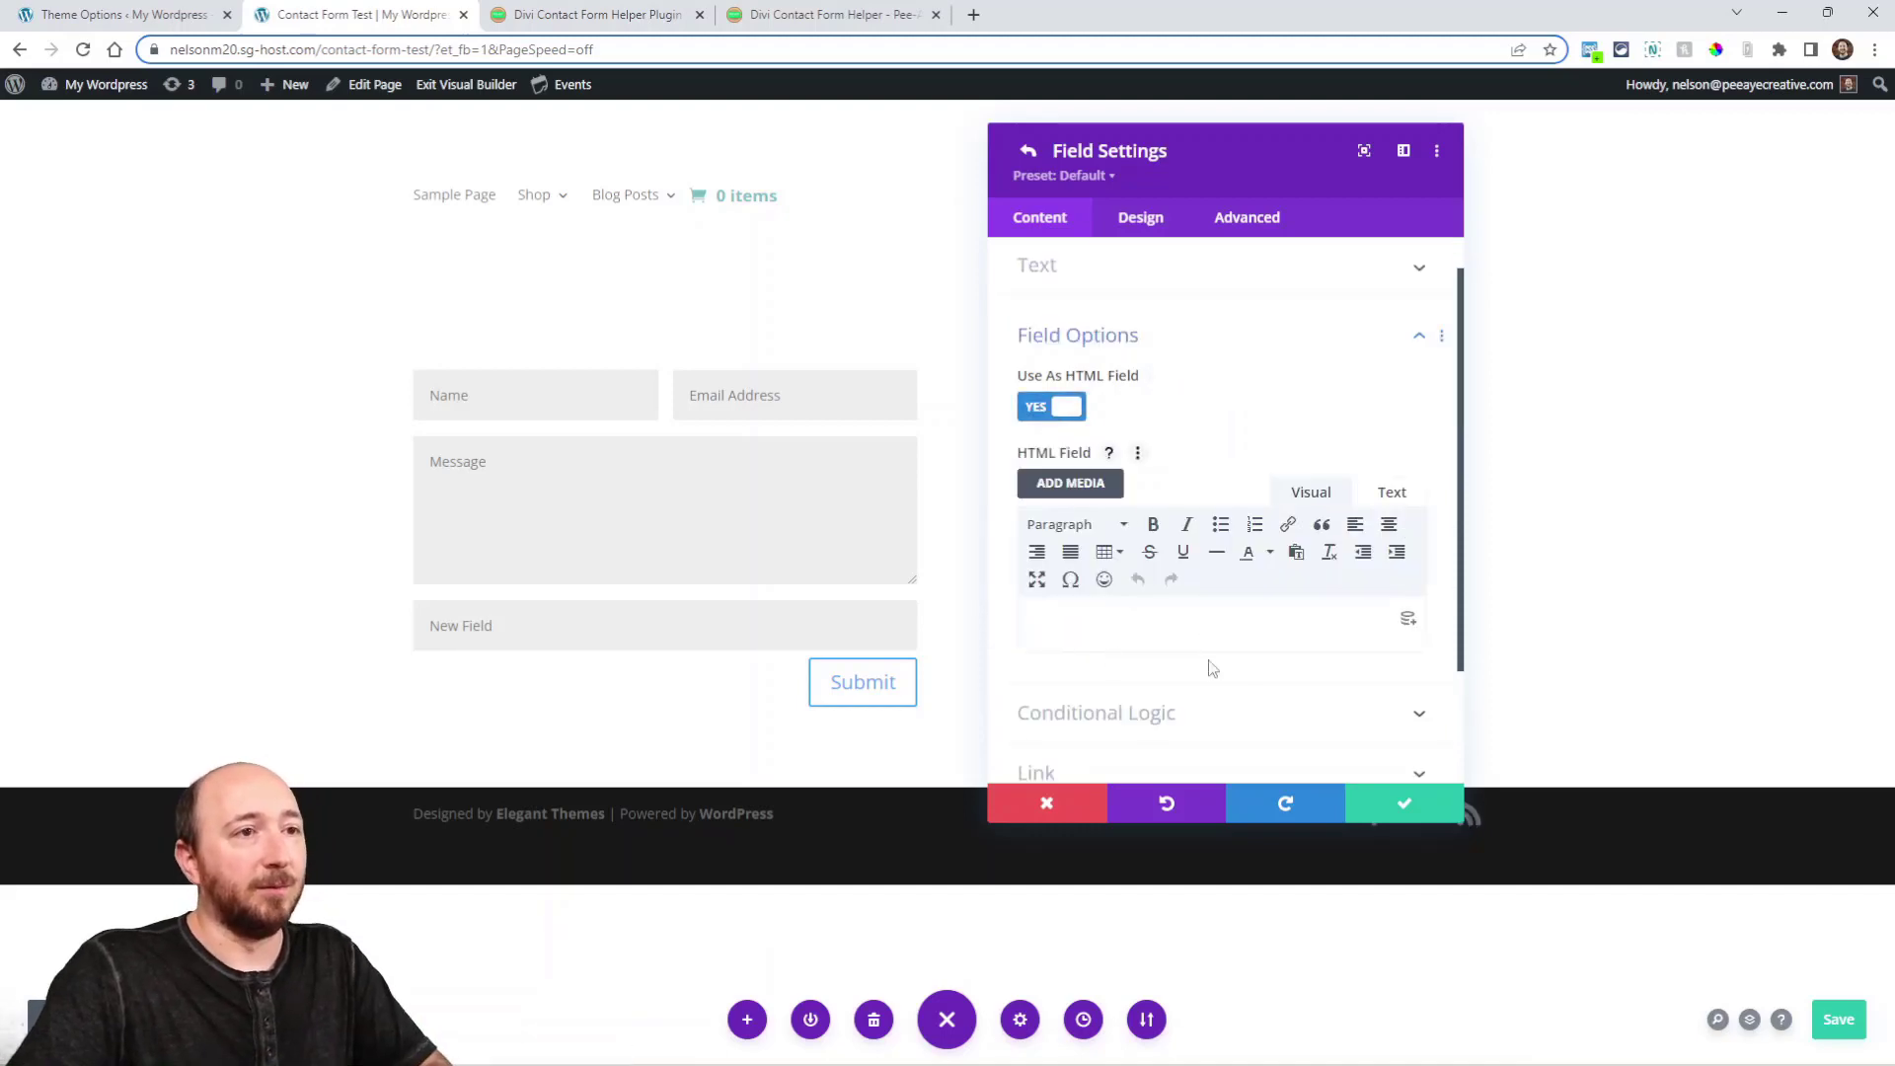
text(adfa)
key(Return)
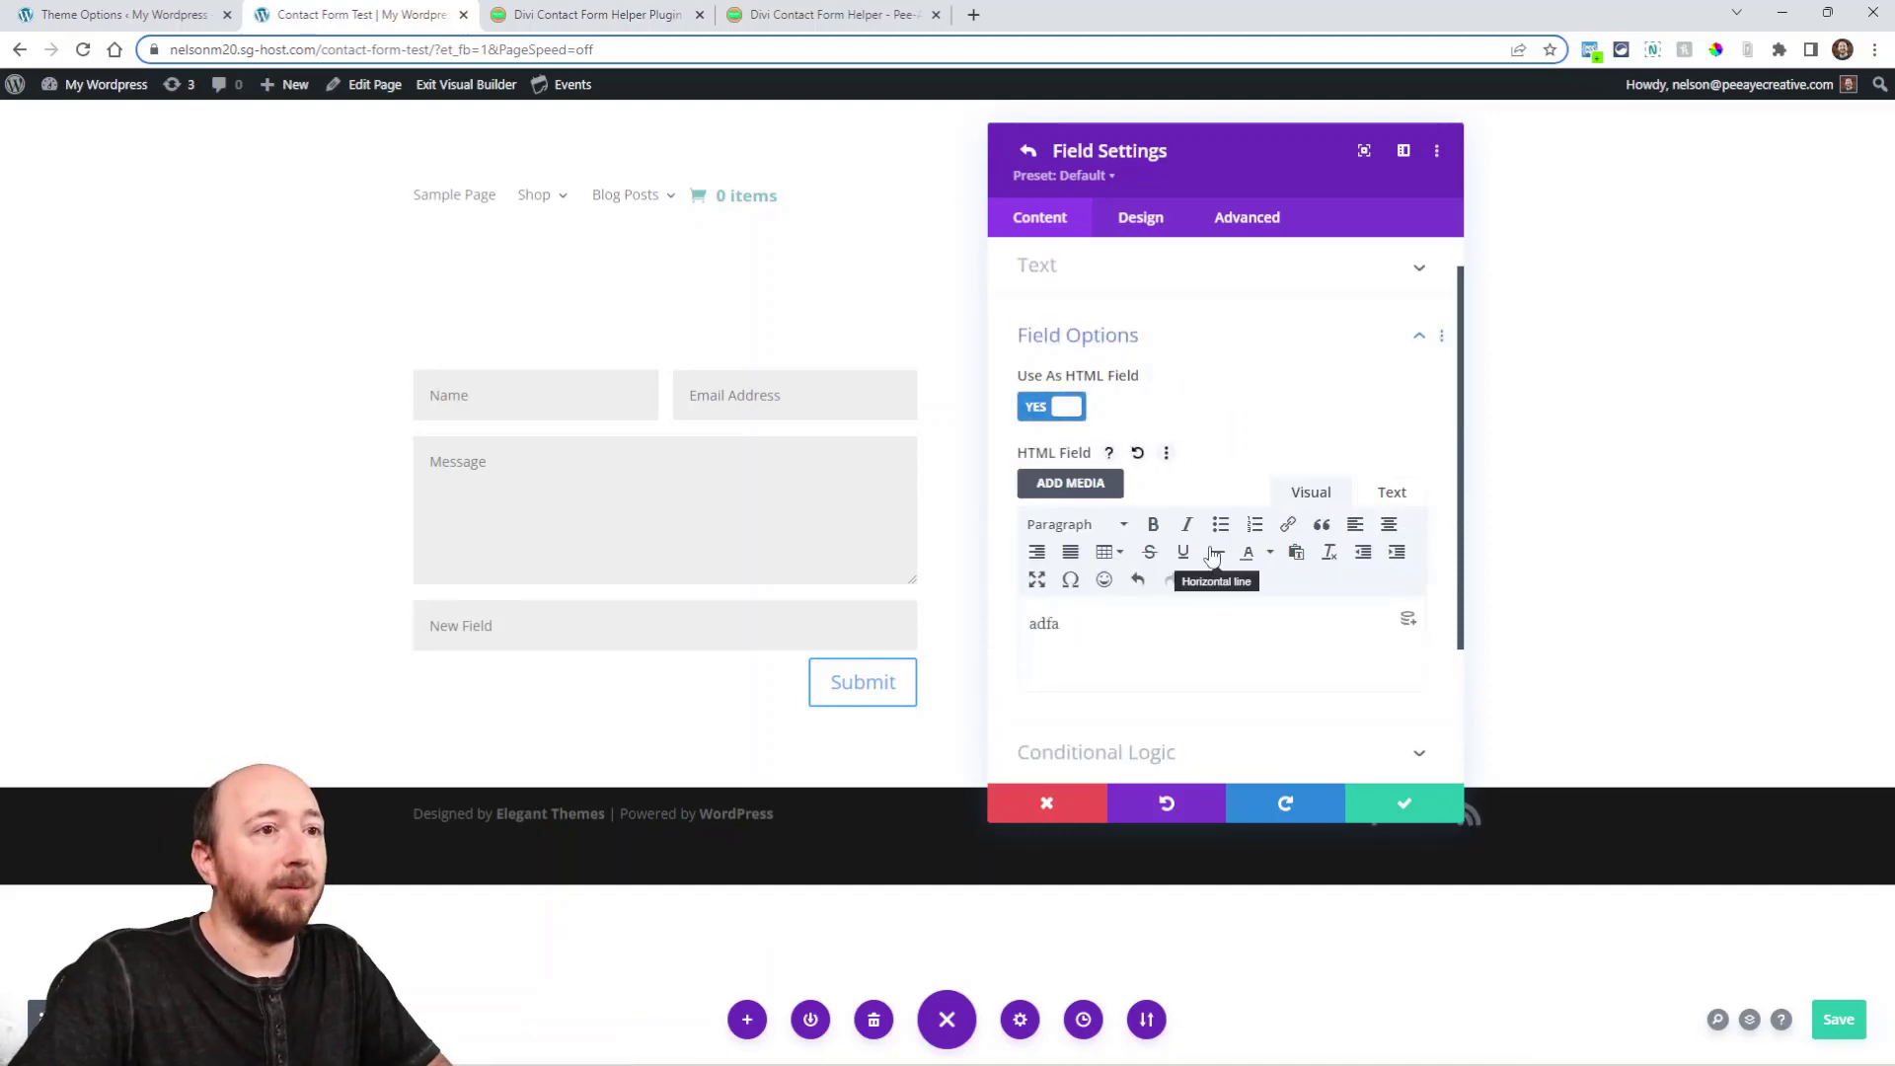
click(1220, 561)
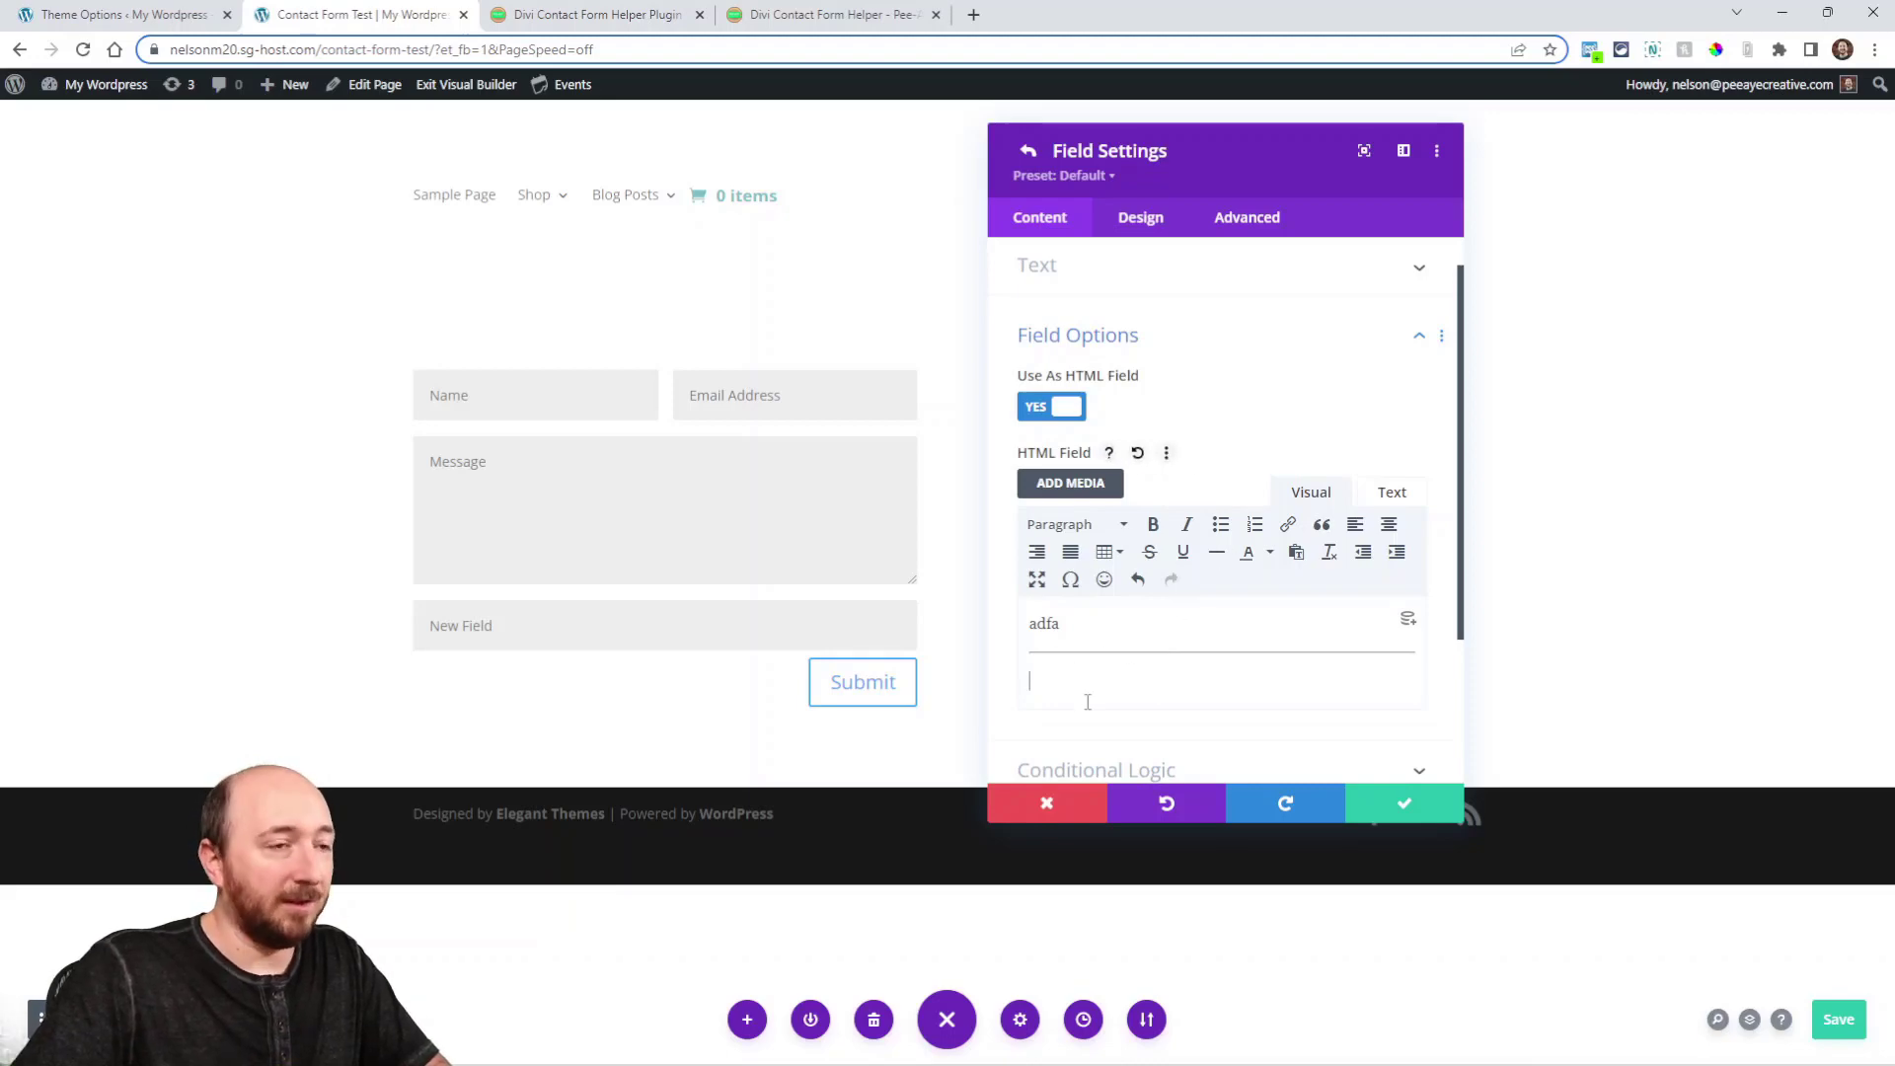
click(1115, 223)
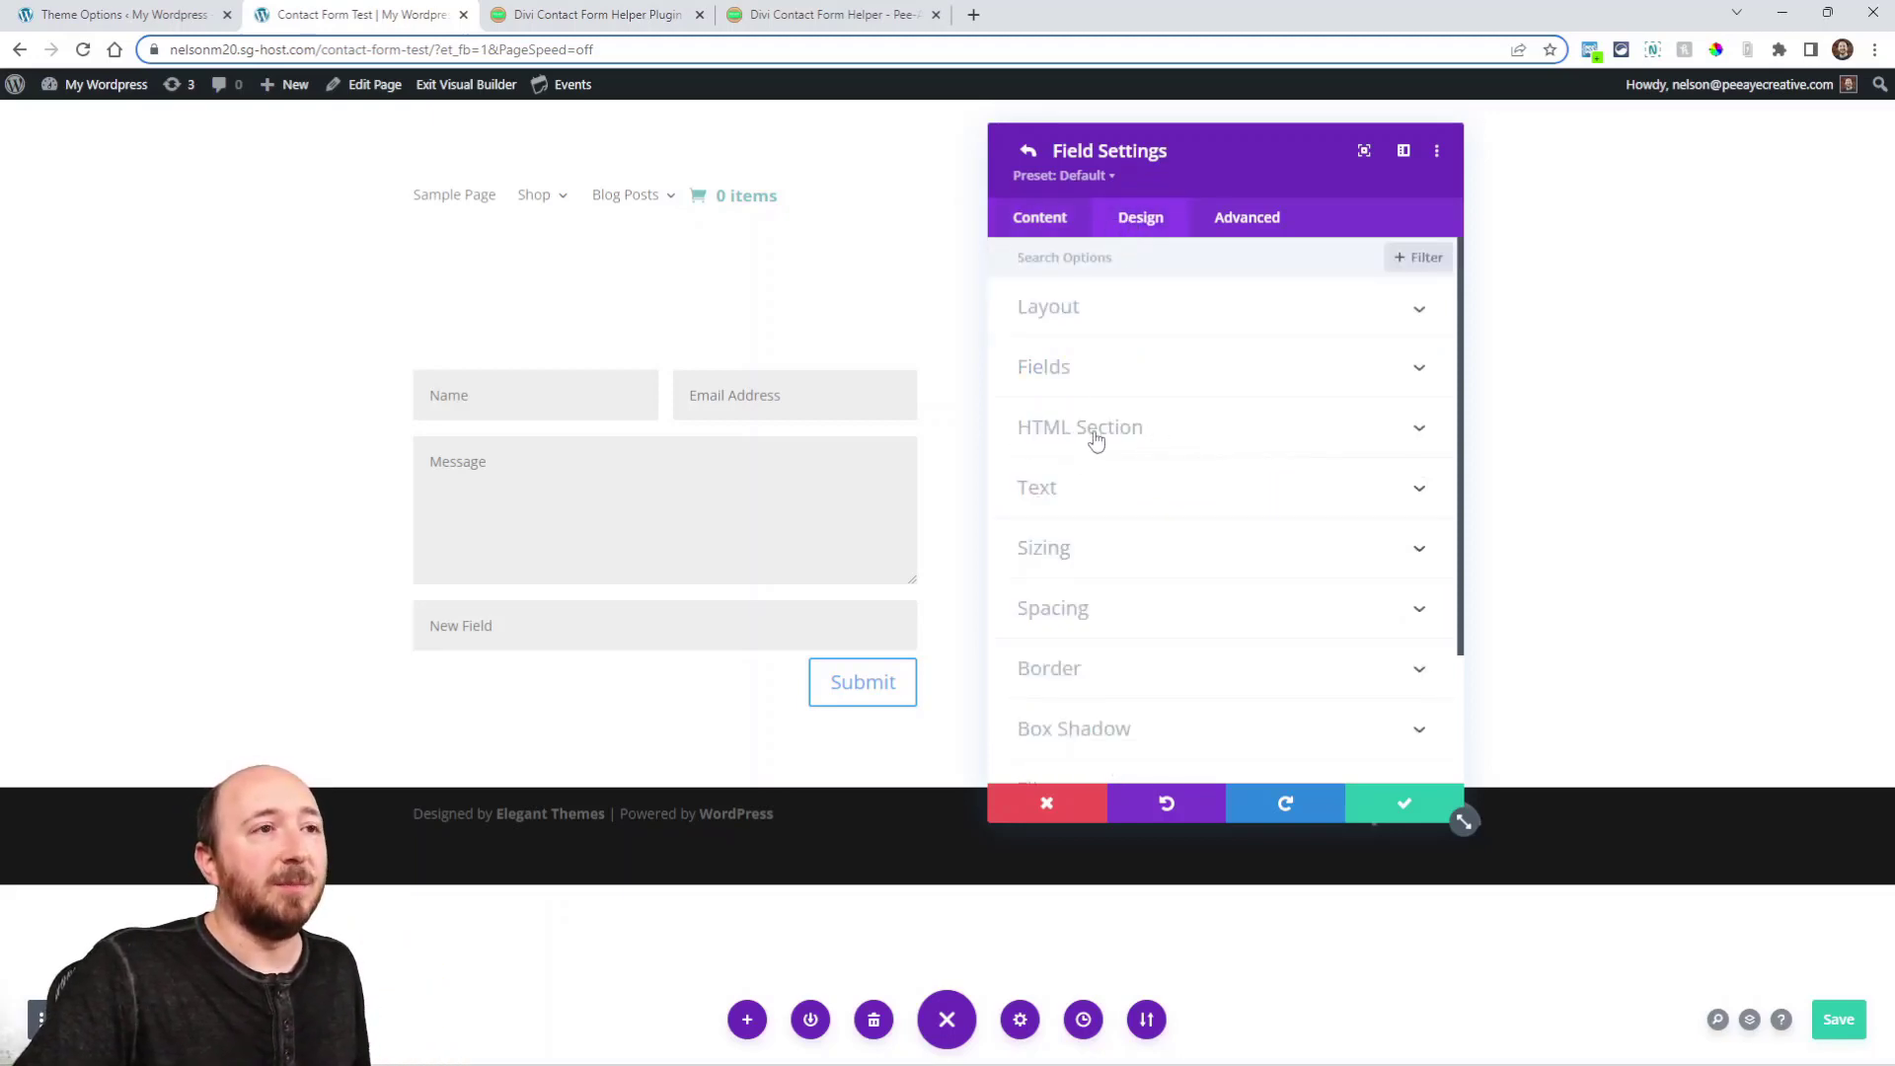
- Expand the HTML Section, widen the settings panel, and review the Heading, Paragraph and Link styling
click(1096, 435)
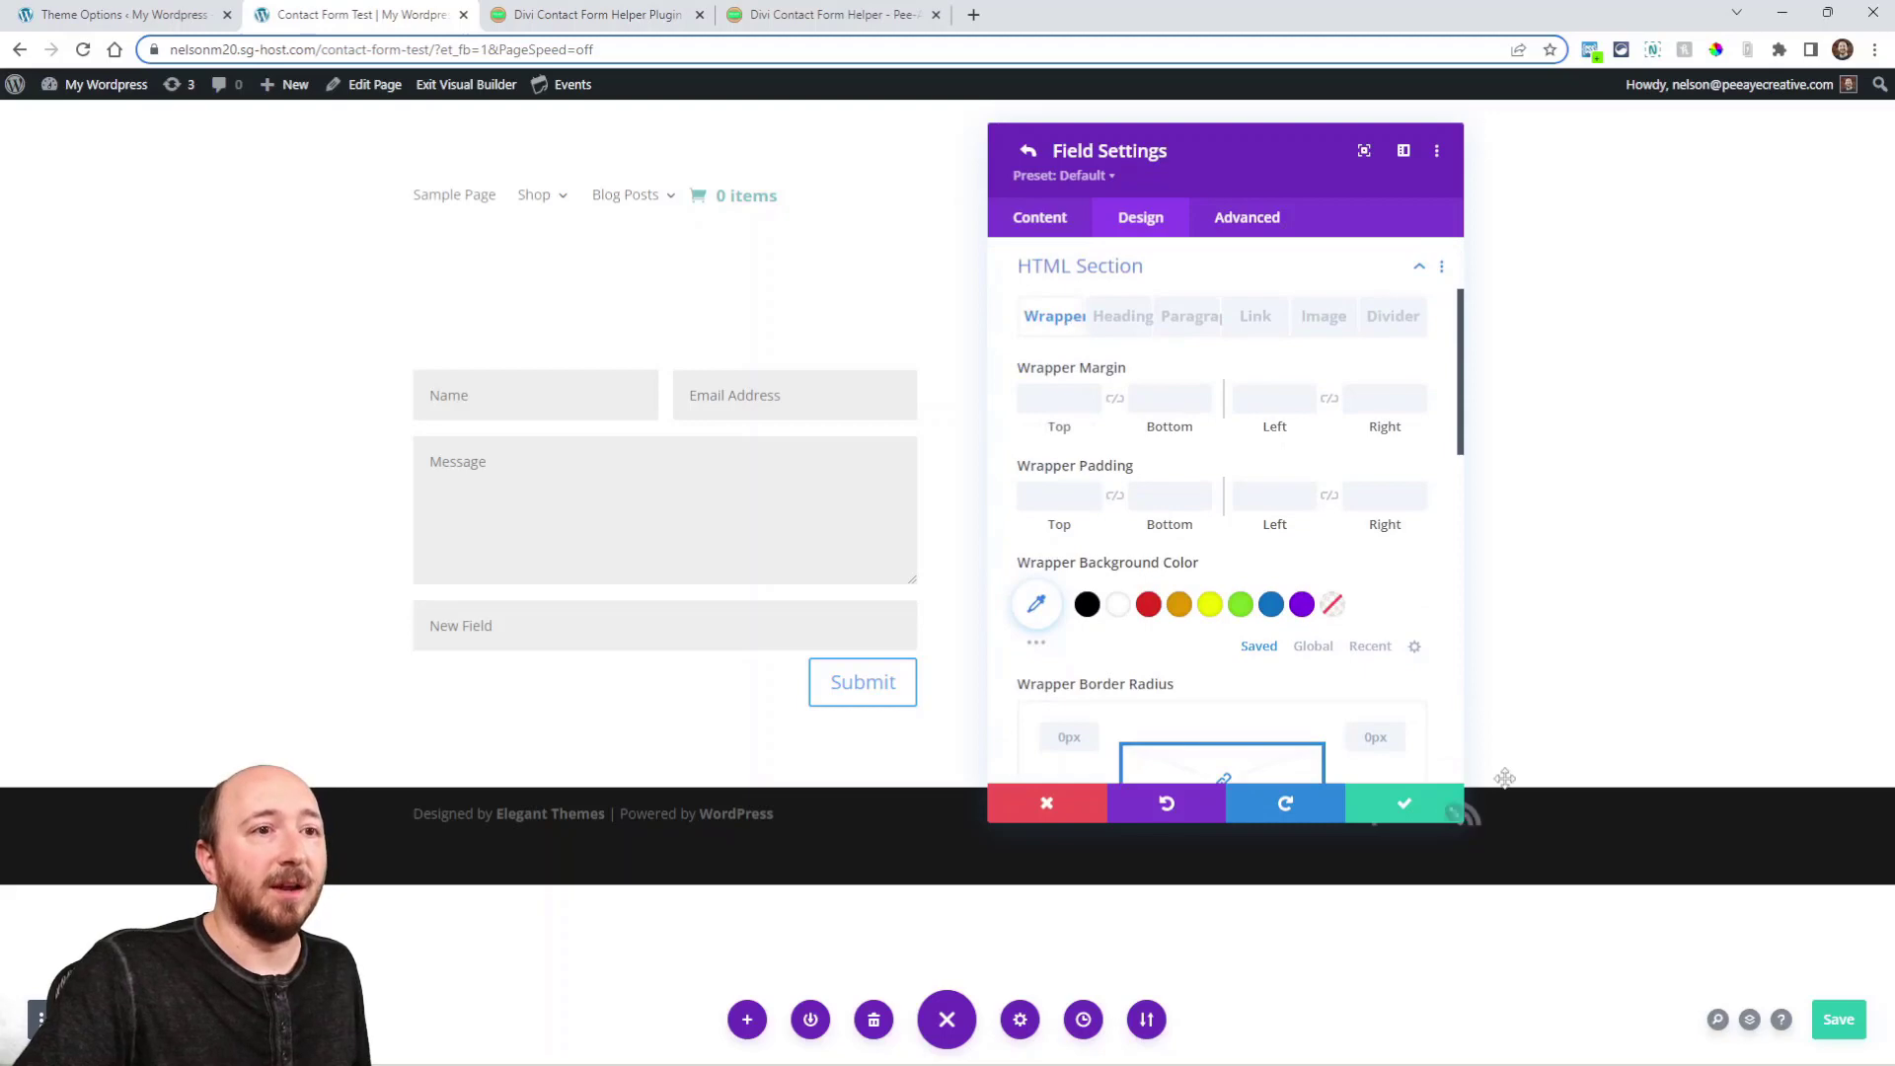
drag(1463, 820, 1646, 800)
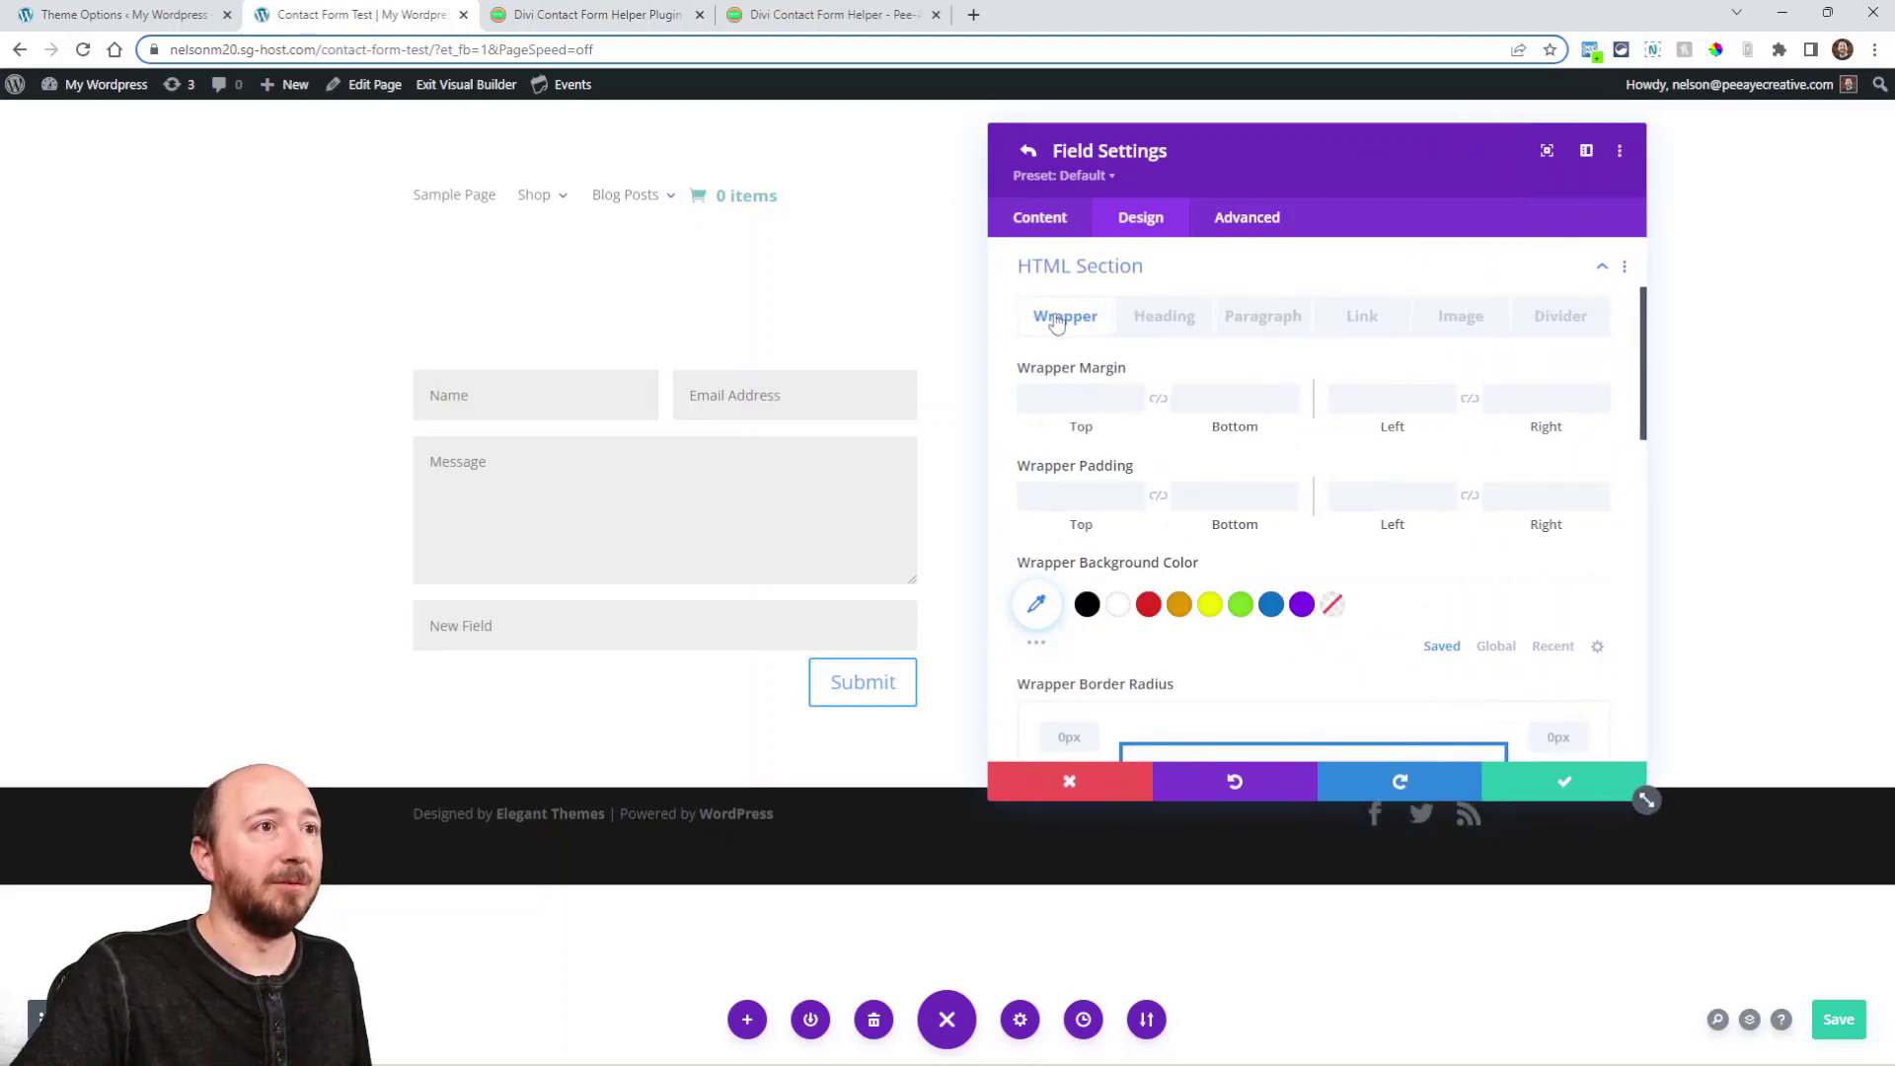
click(1167, 326)
scroll(1234, 592, down, 4)
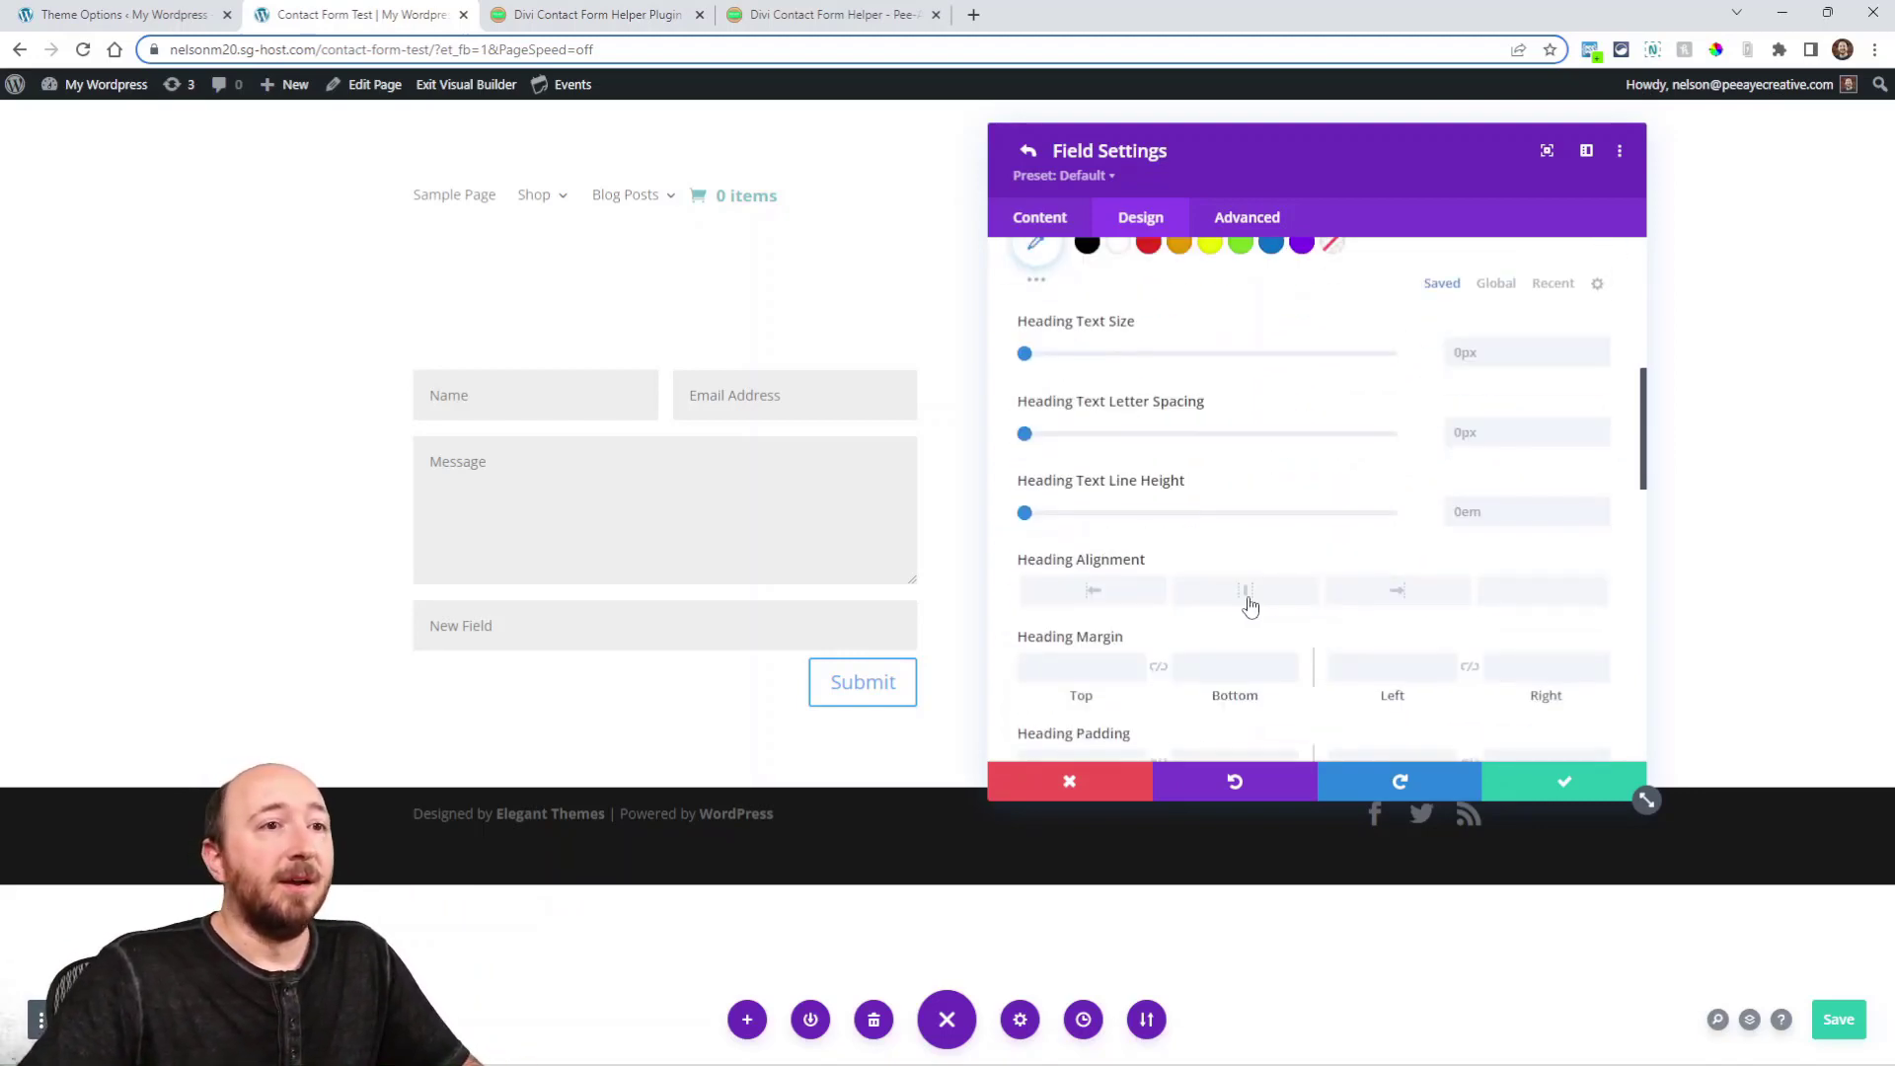
scroll(1224, 592, up, 4)
click(1258, 418)
click(1360, 418)
scroll(1185, 612, down, 4)
scroll(1270, 543, up, 4)
- Review the Image and Divider styling, return to Wrapper, then go back to the blog post
click(1451, 490)
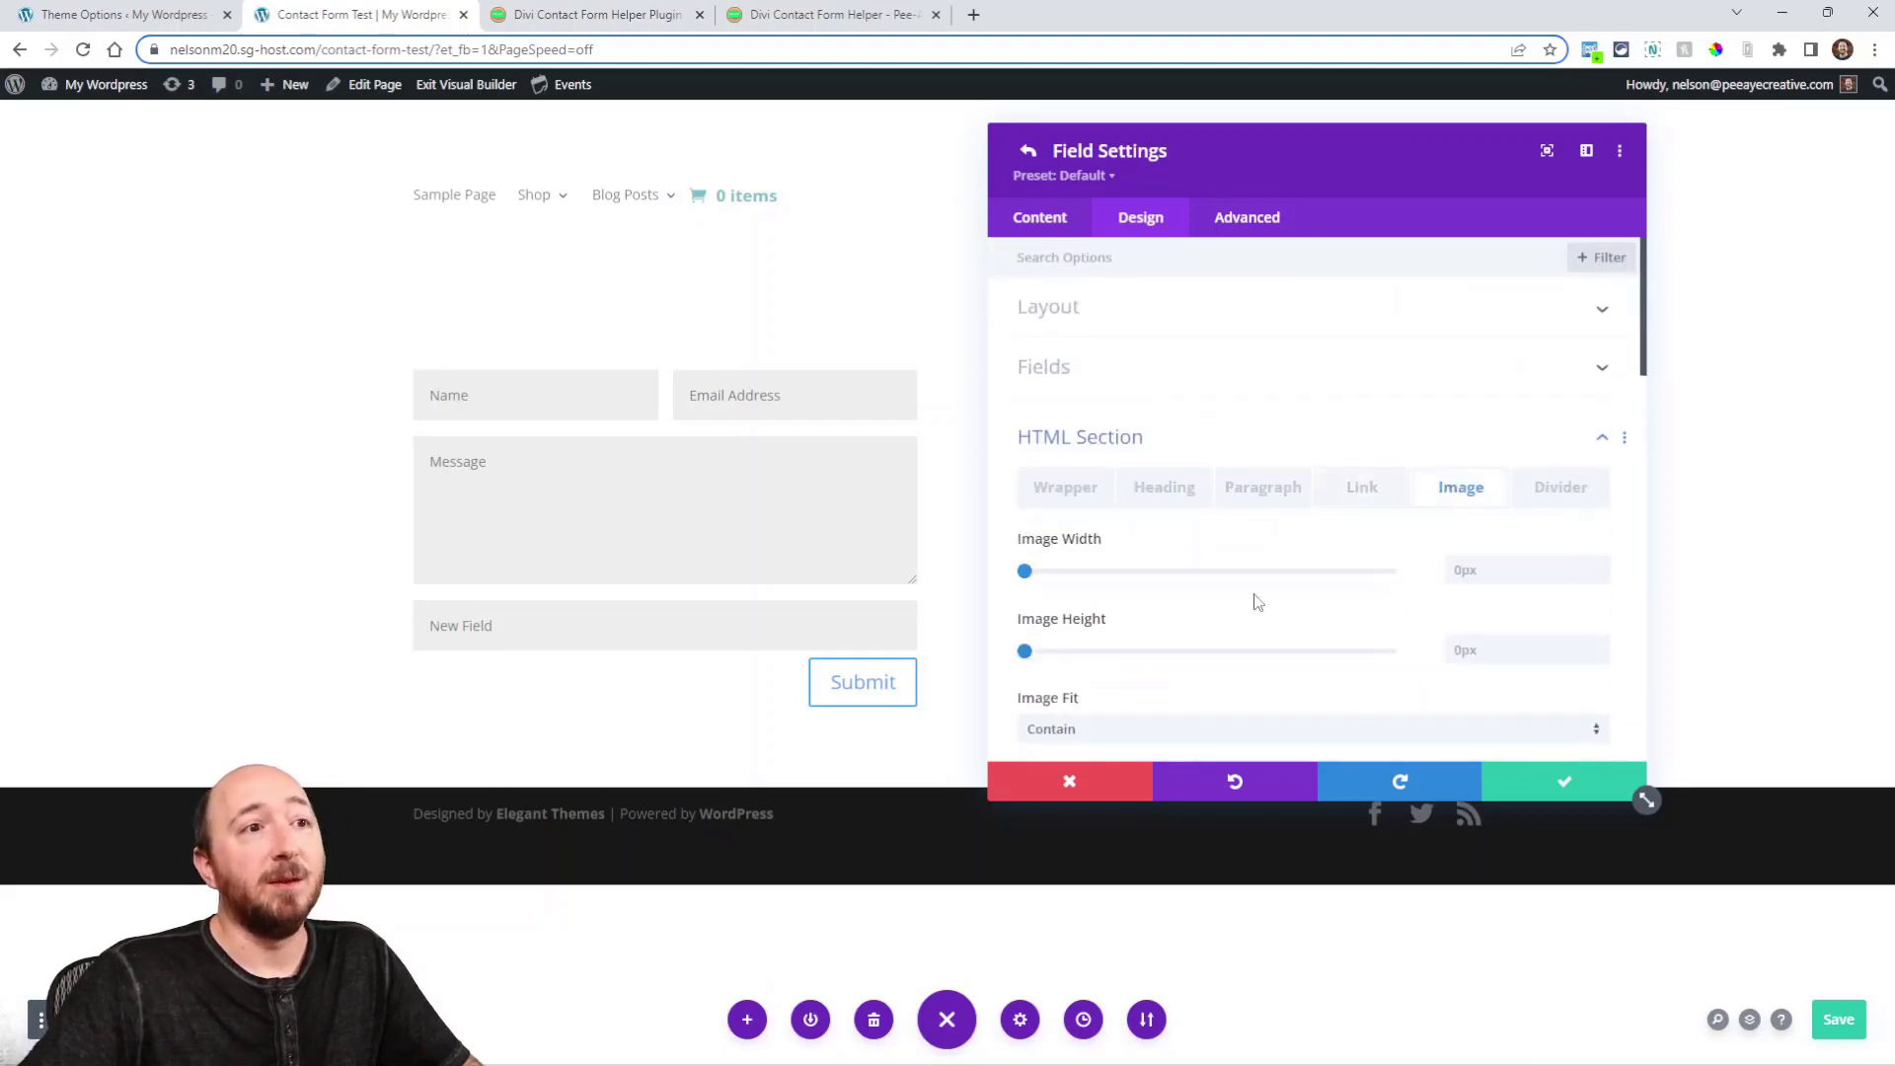
scroll(1135, 494, down, 2)
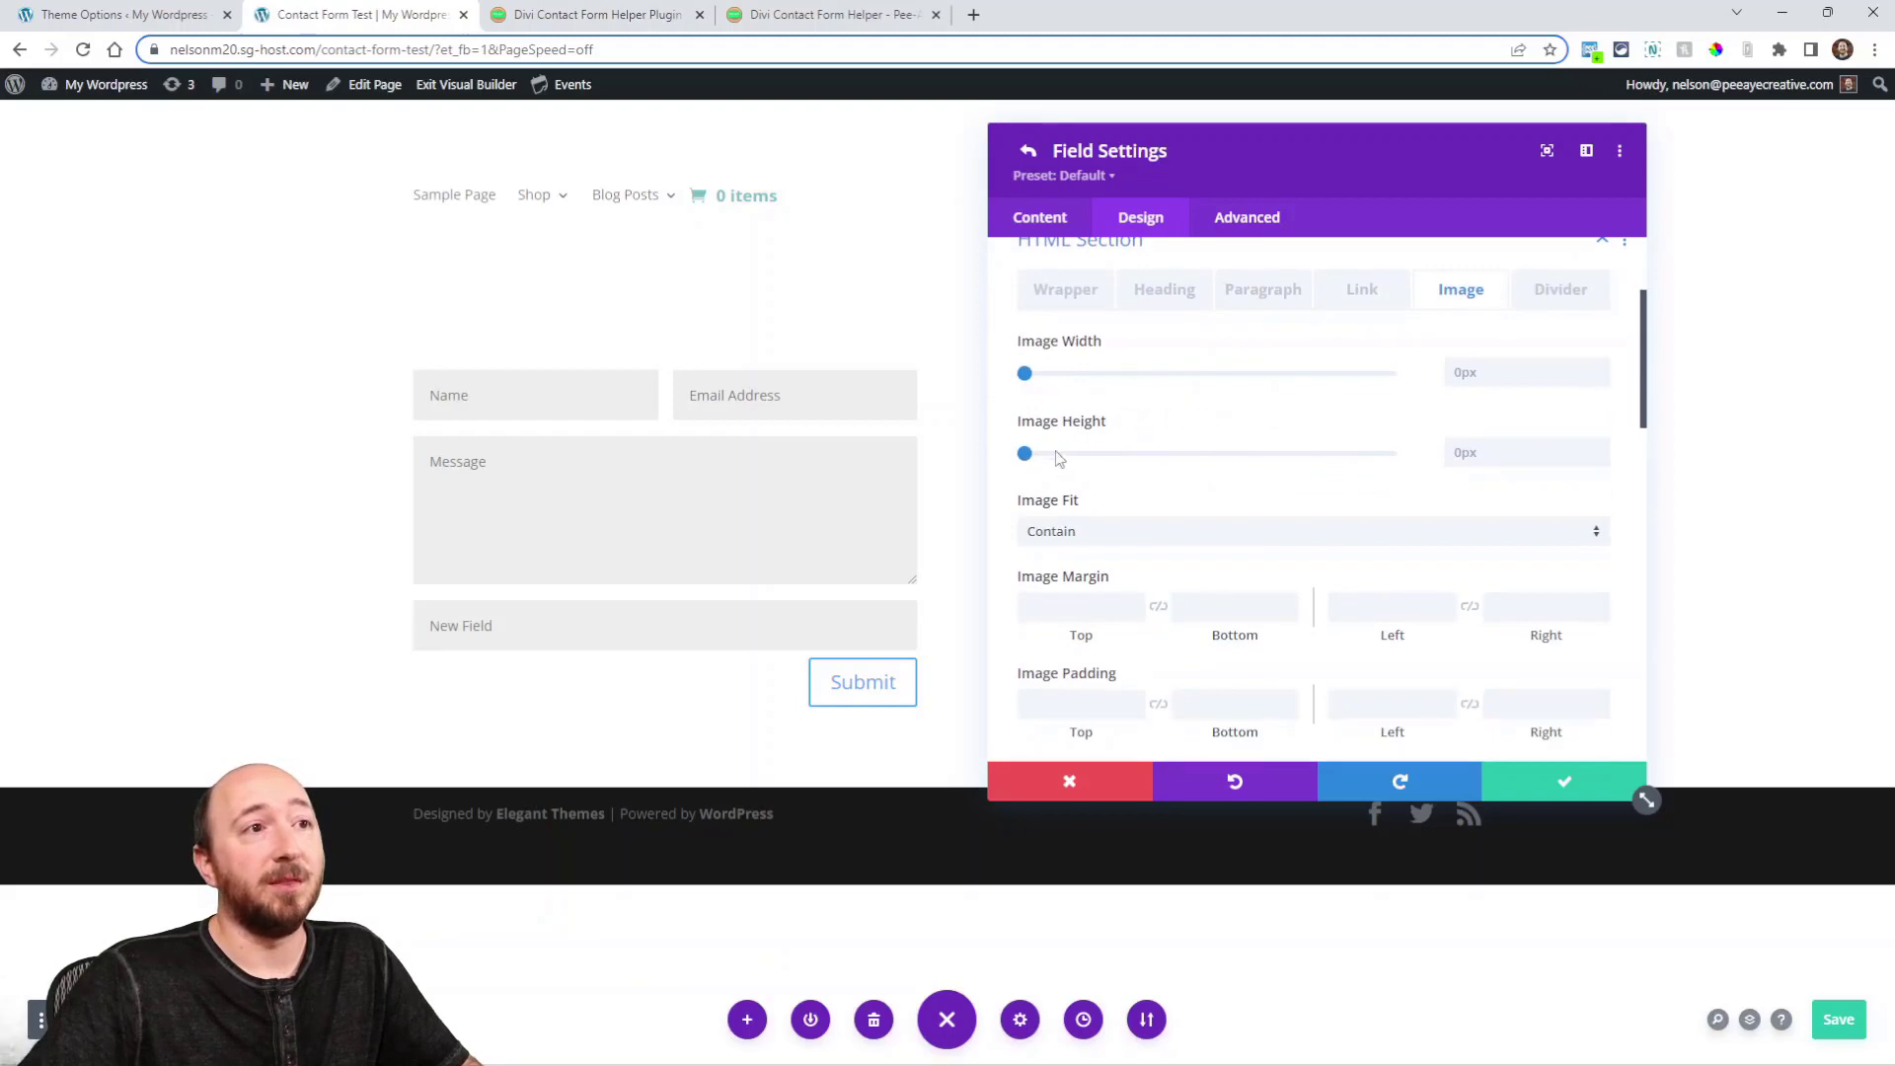
scroll(1214, 580, down, 6)
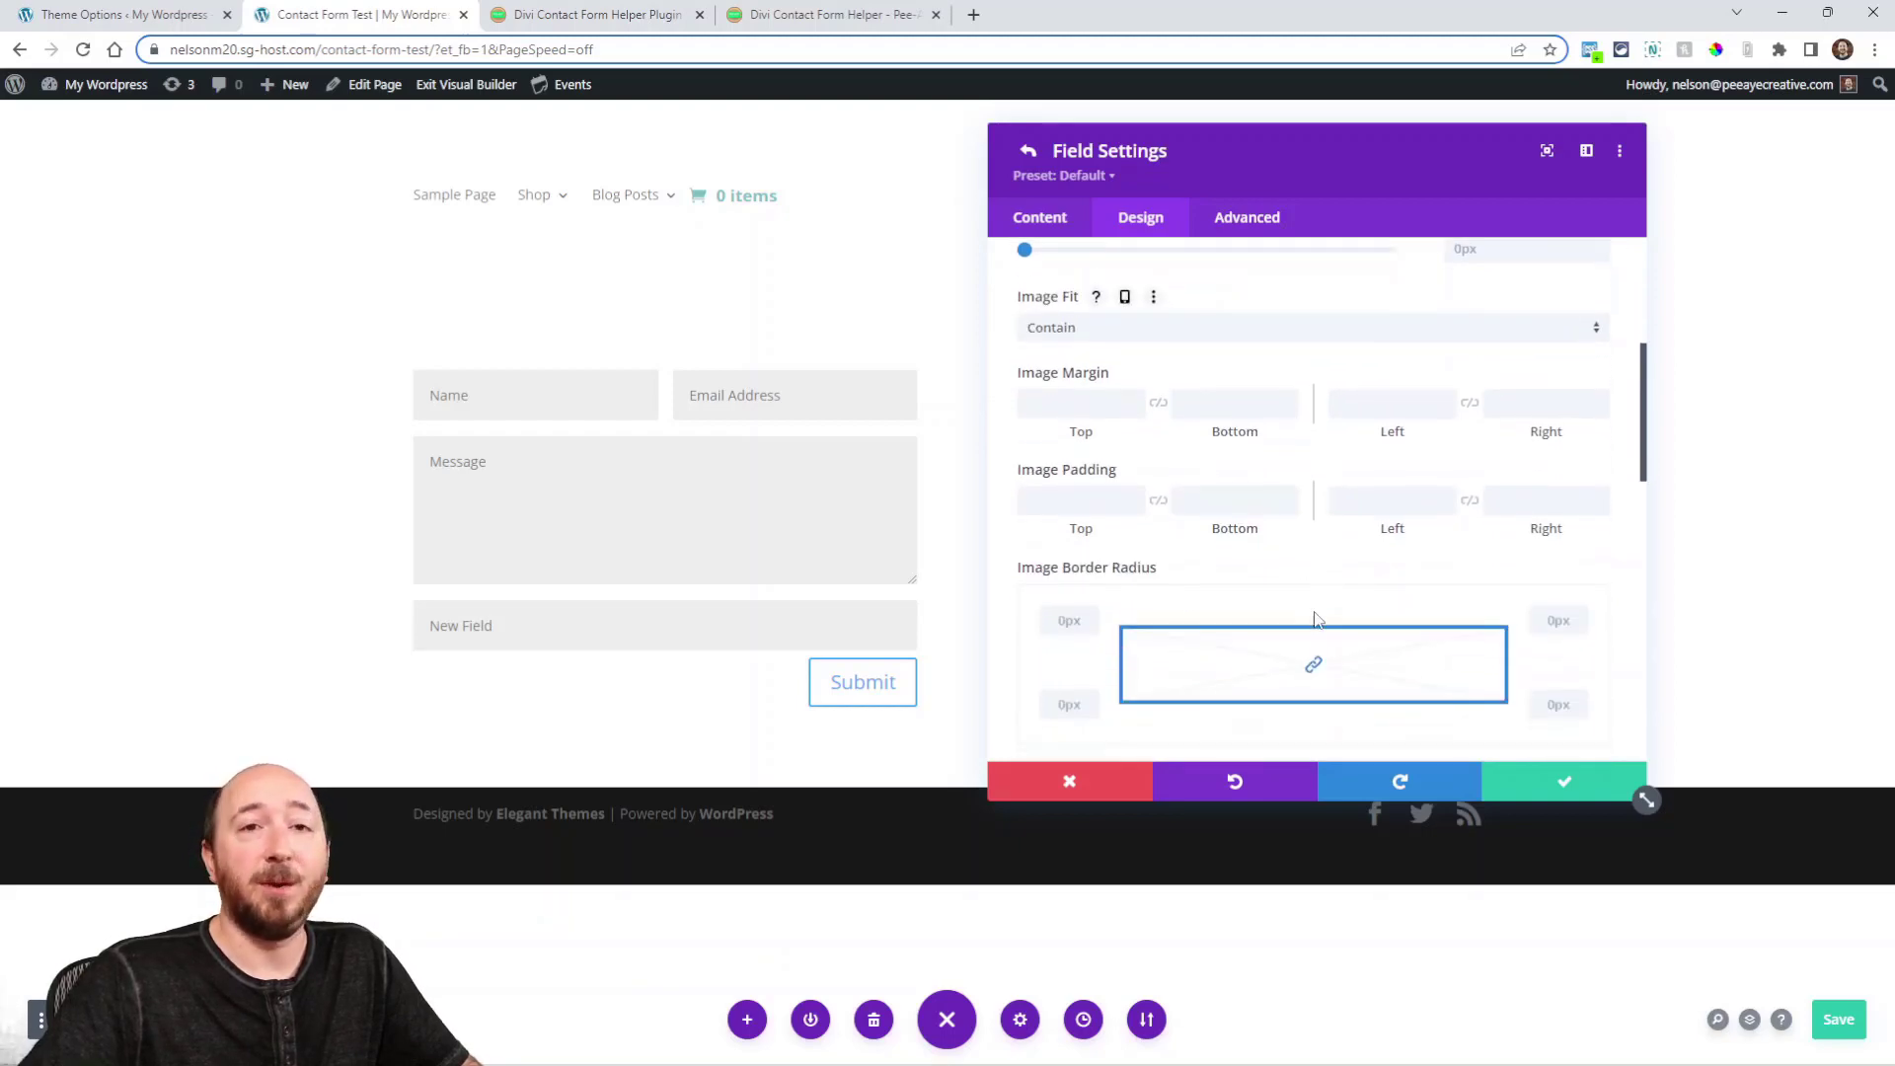
scroll(1281, 637, up, 8)
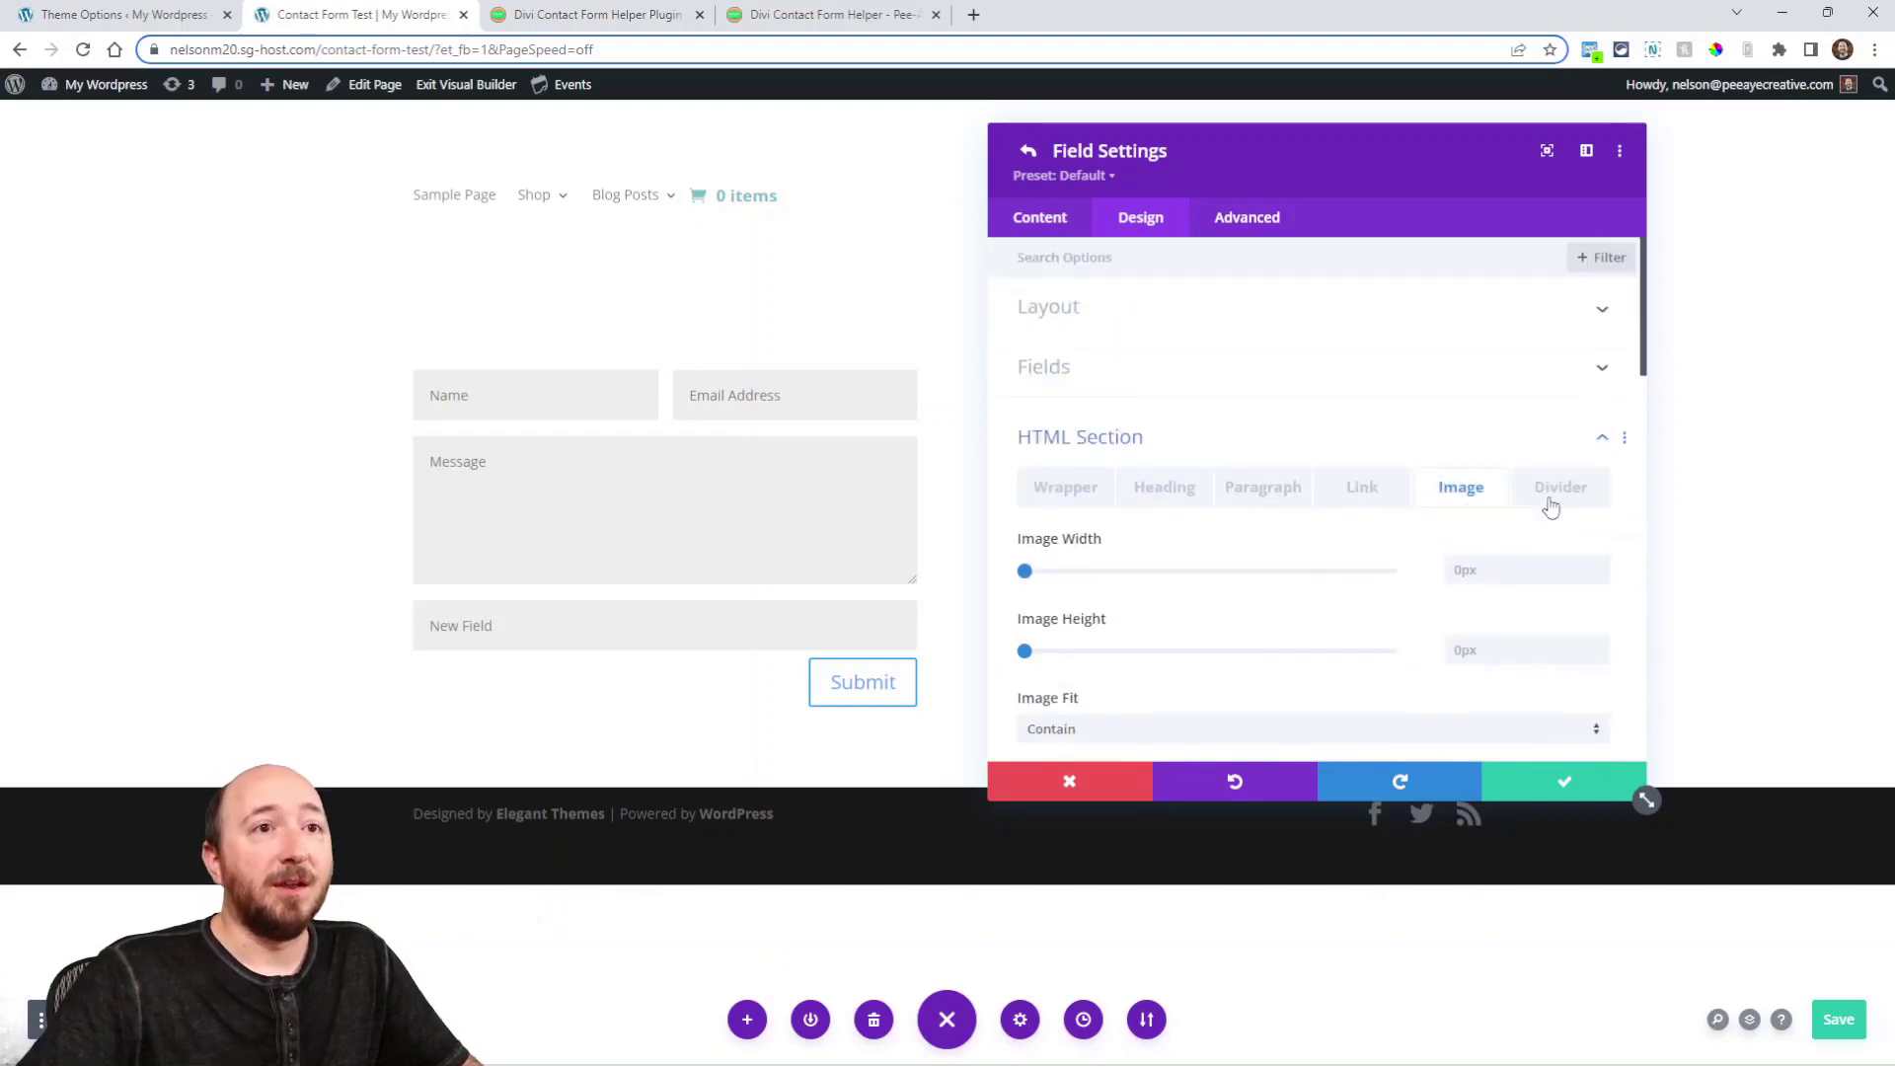
click(1553, 493)
scroll(1303, 548, down, 4)
scroll(1269, 571, up, 4)
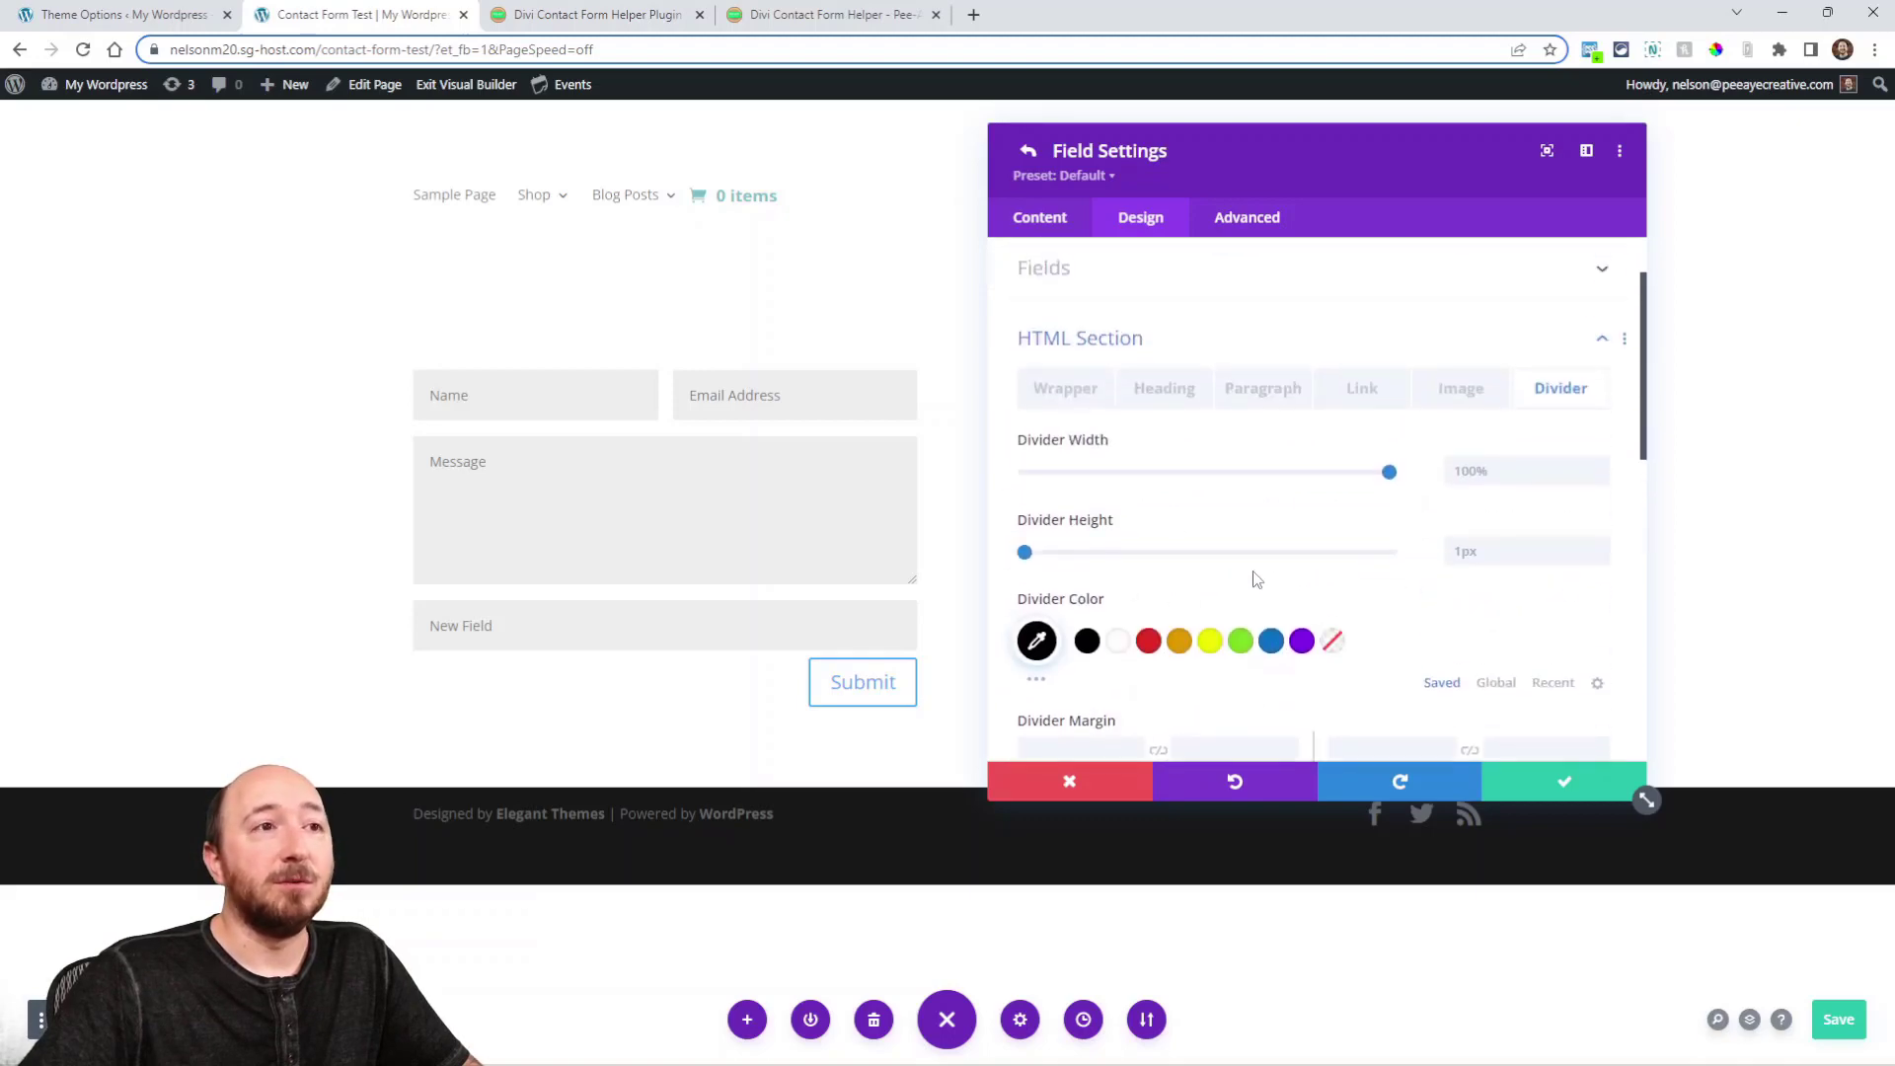
click(1072, 405)
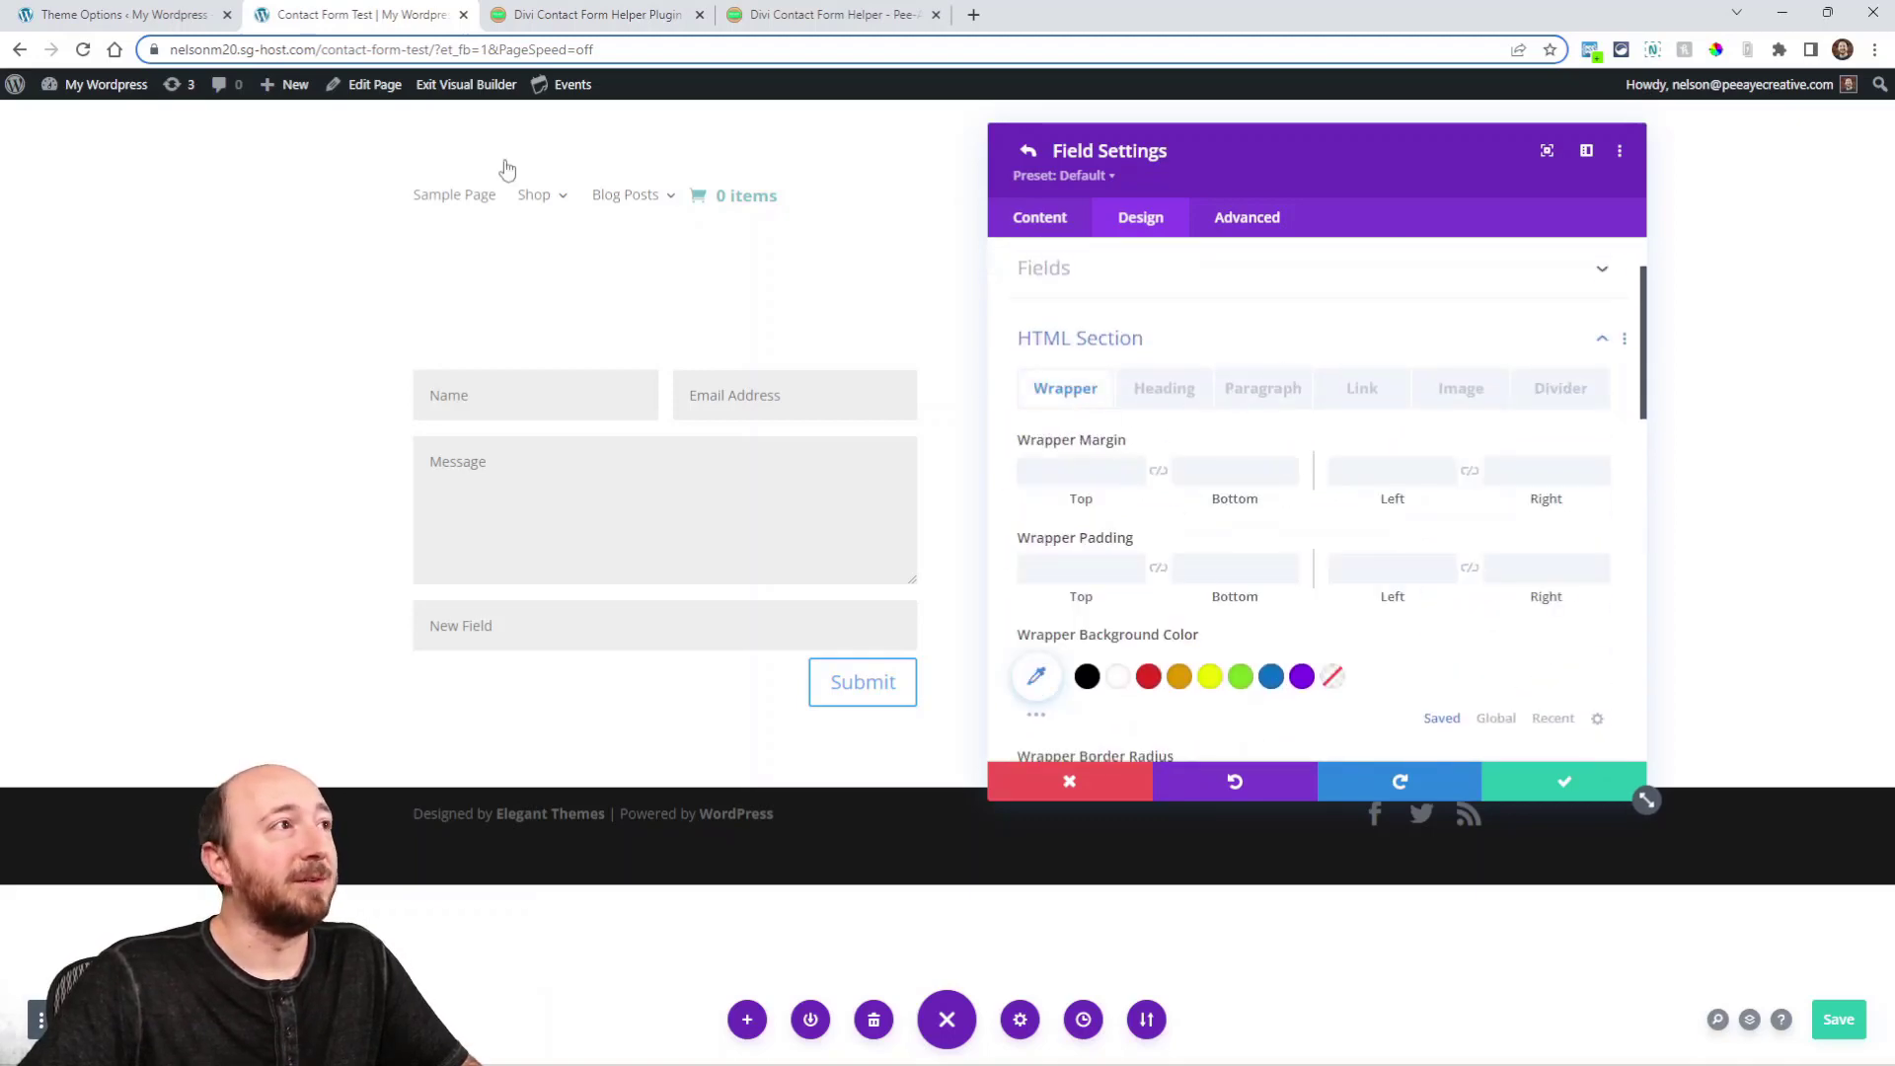
click(593, 15)
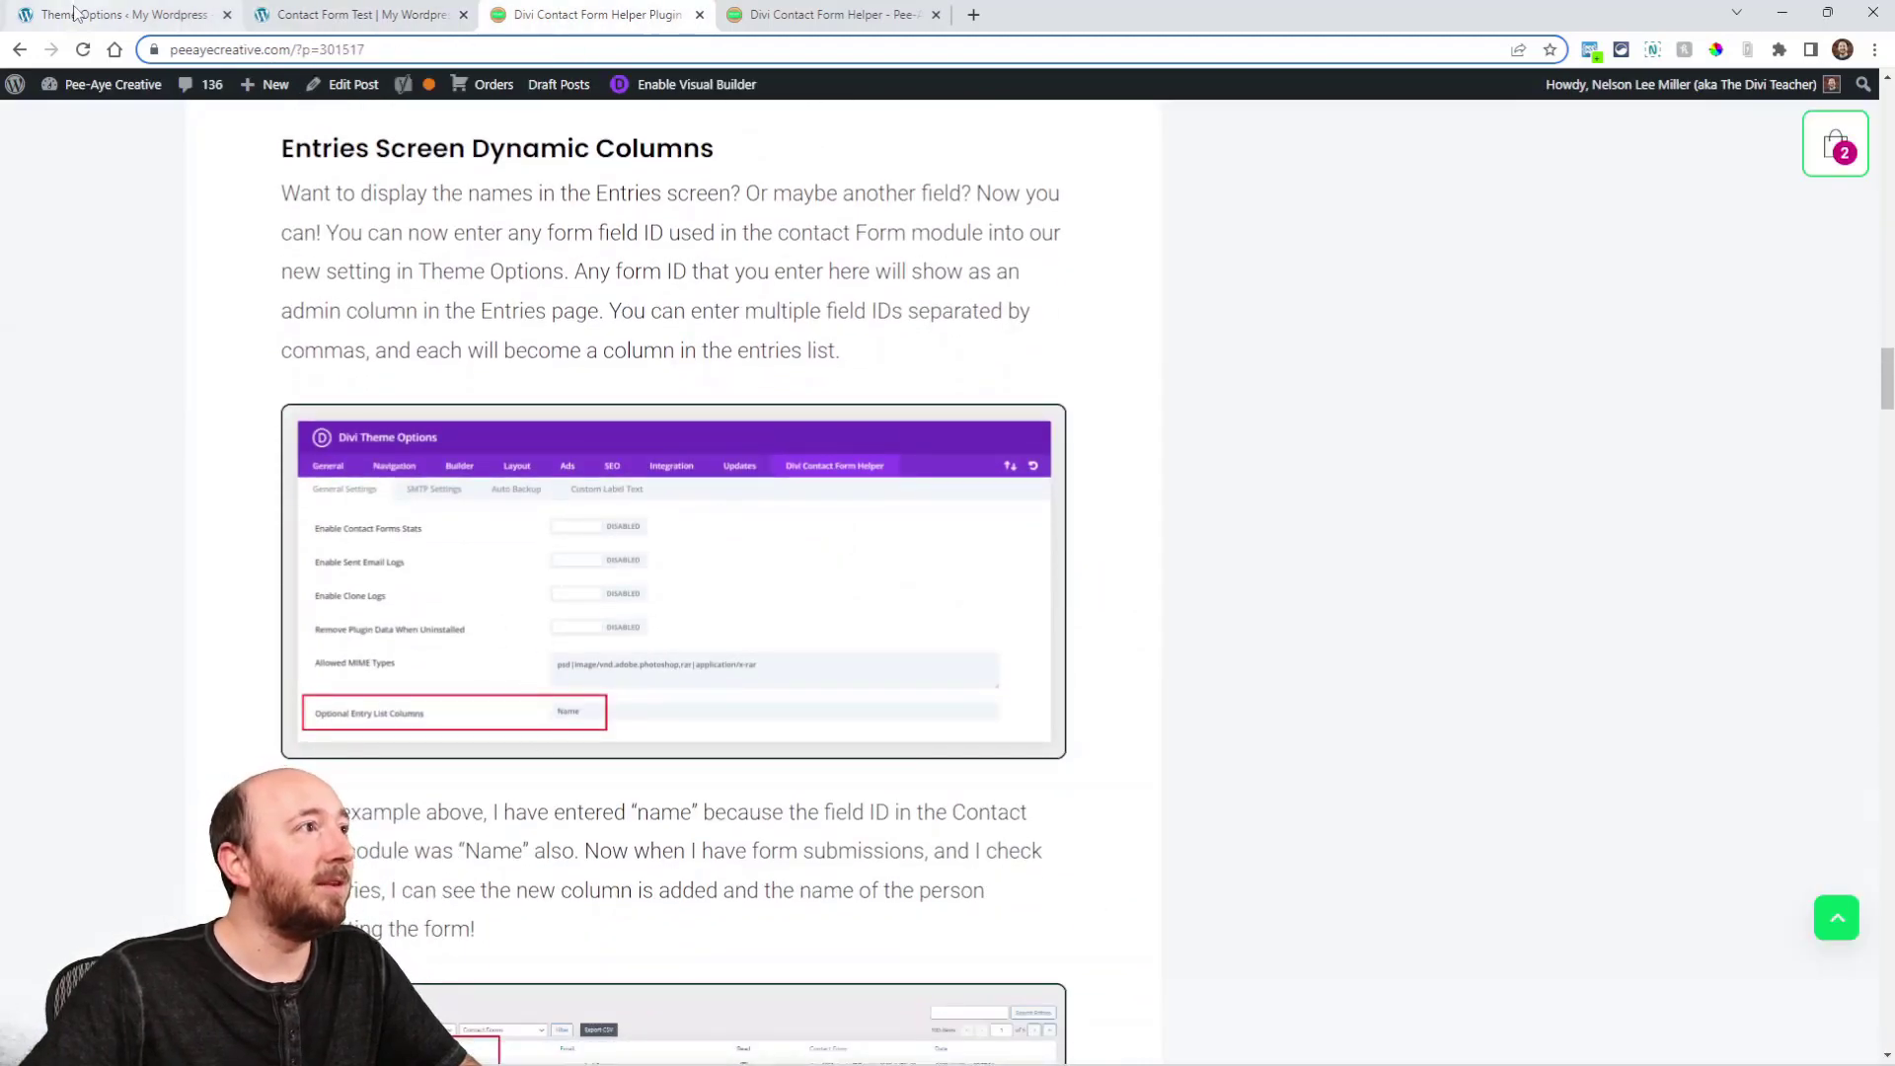
- In Divi Theme Options, highlight the Optional Entry List Columns setting and its Name value
key(ctrl+1)
drag(226, 741, 289, 741)
drag(802, 768, 729, 774)
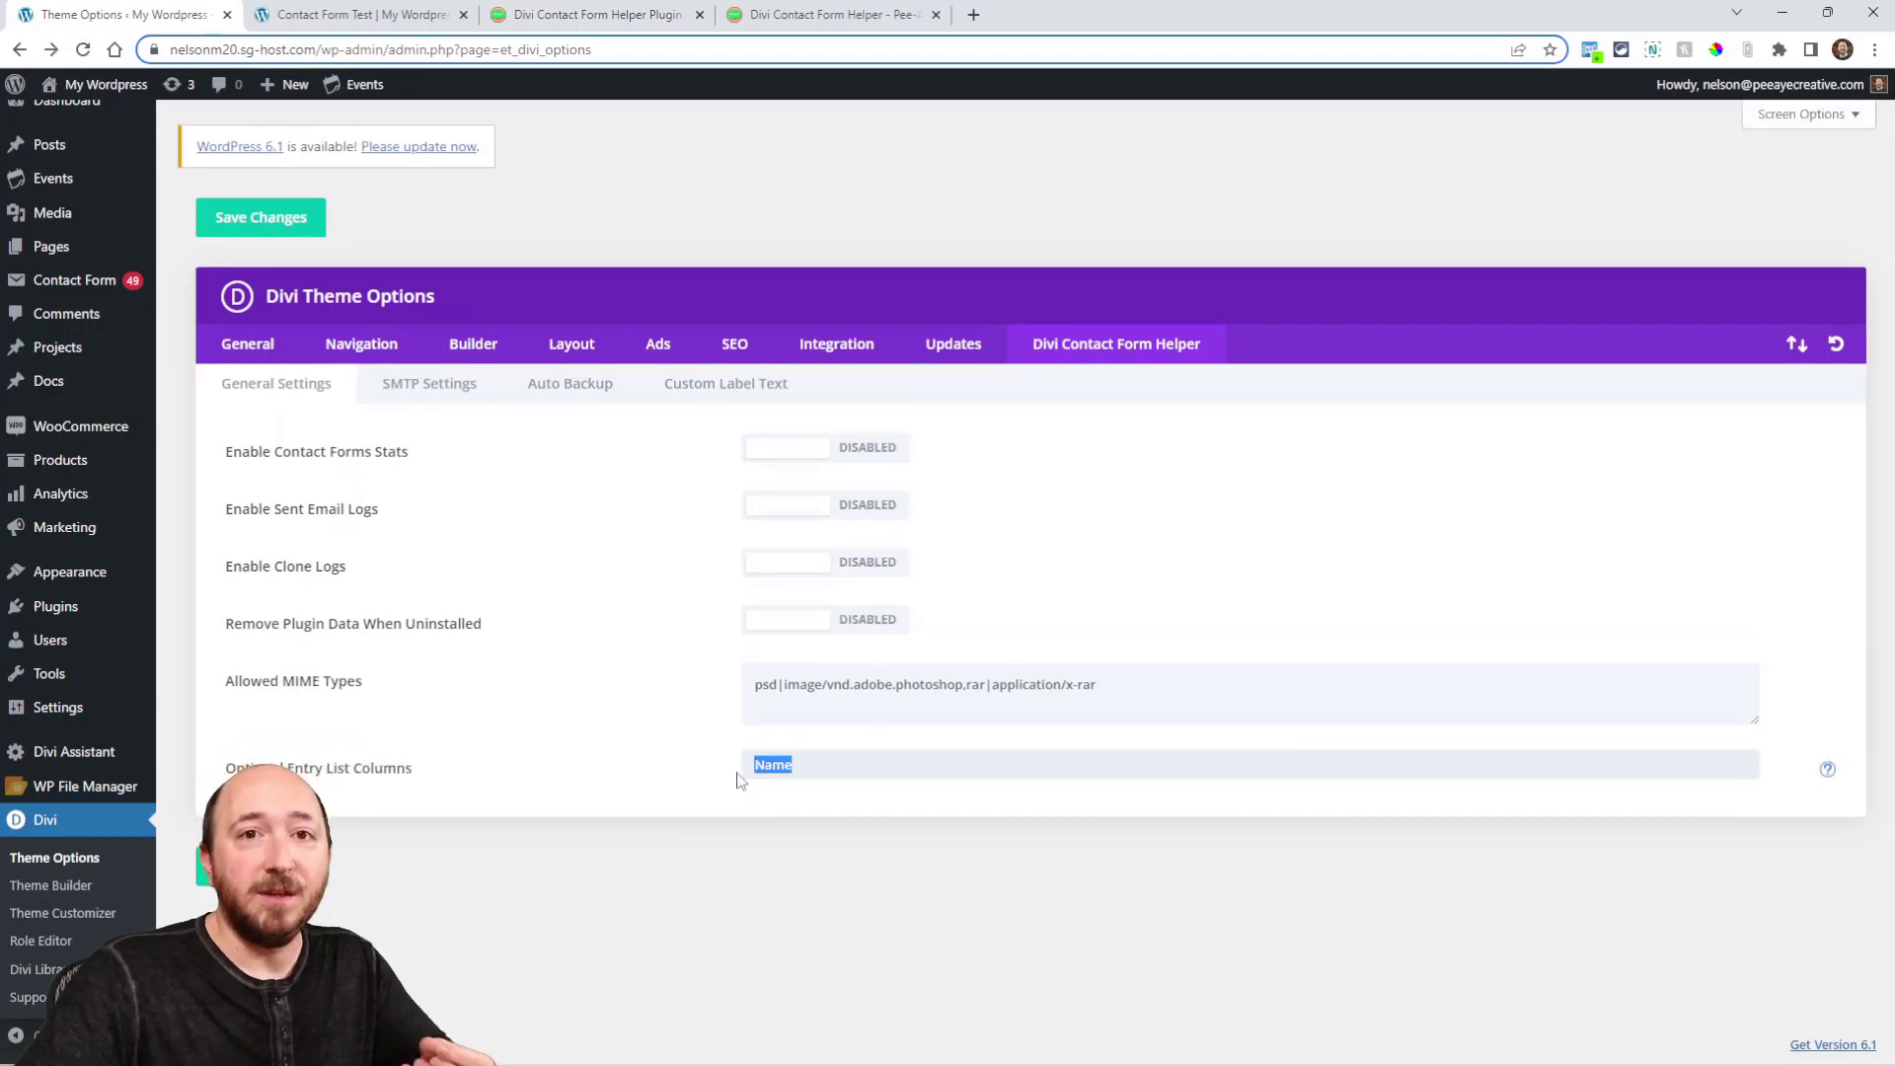
click(808, 770)
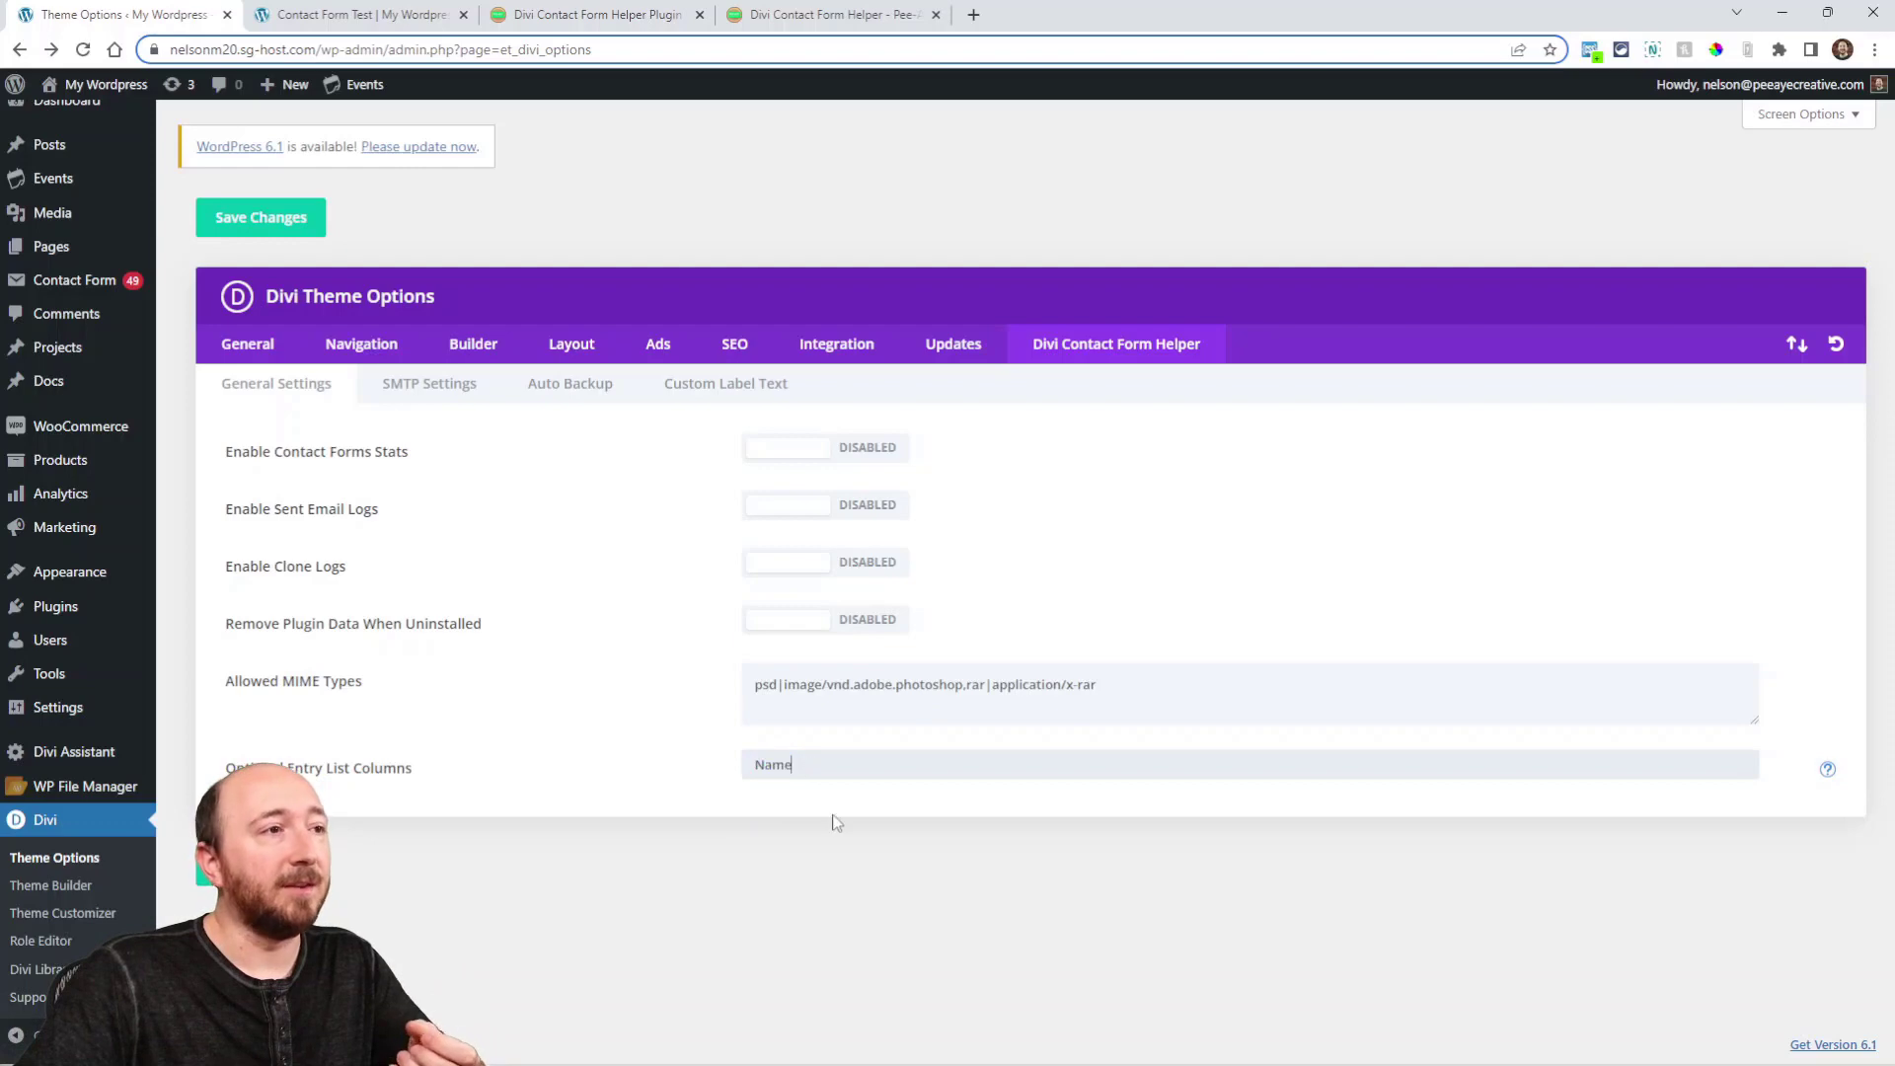
- Confirm the contact form's Name field ID is Name, then return to the Contact Form Helper settings
click(357, 26)
click(1028, 153)
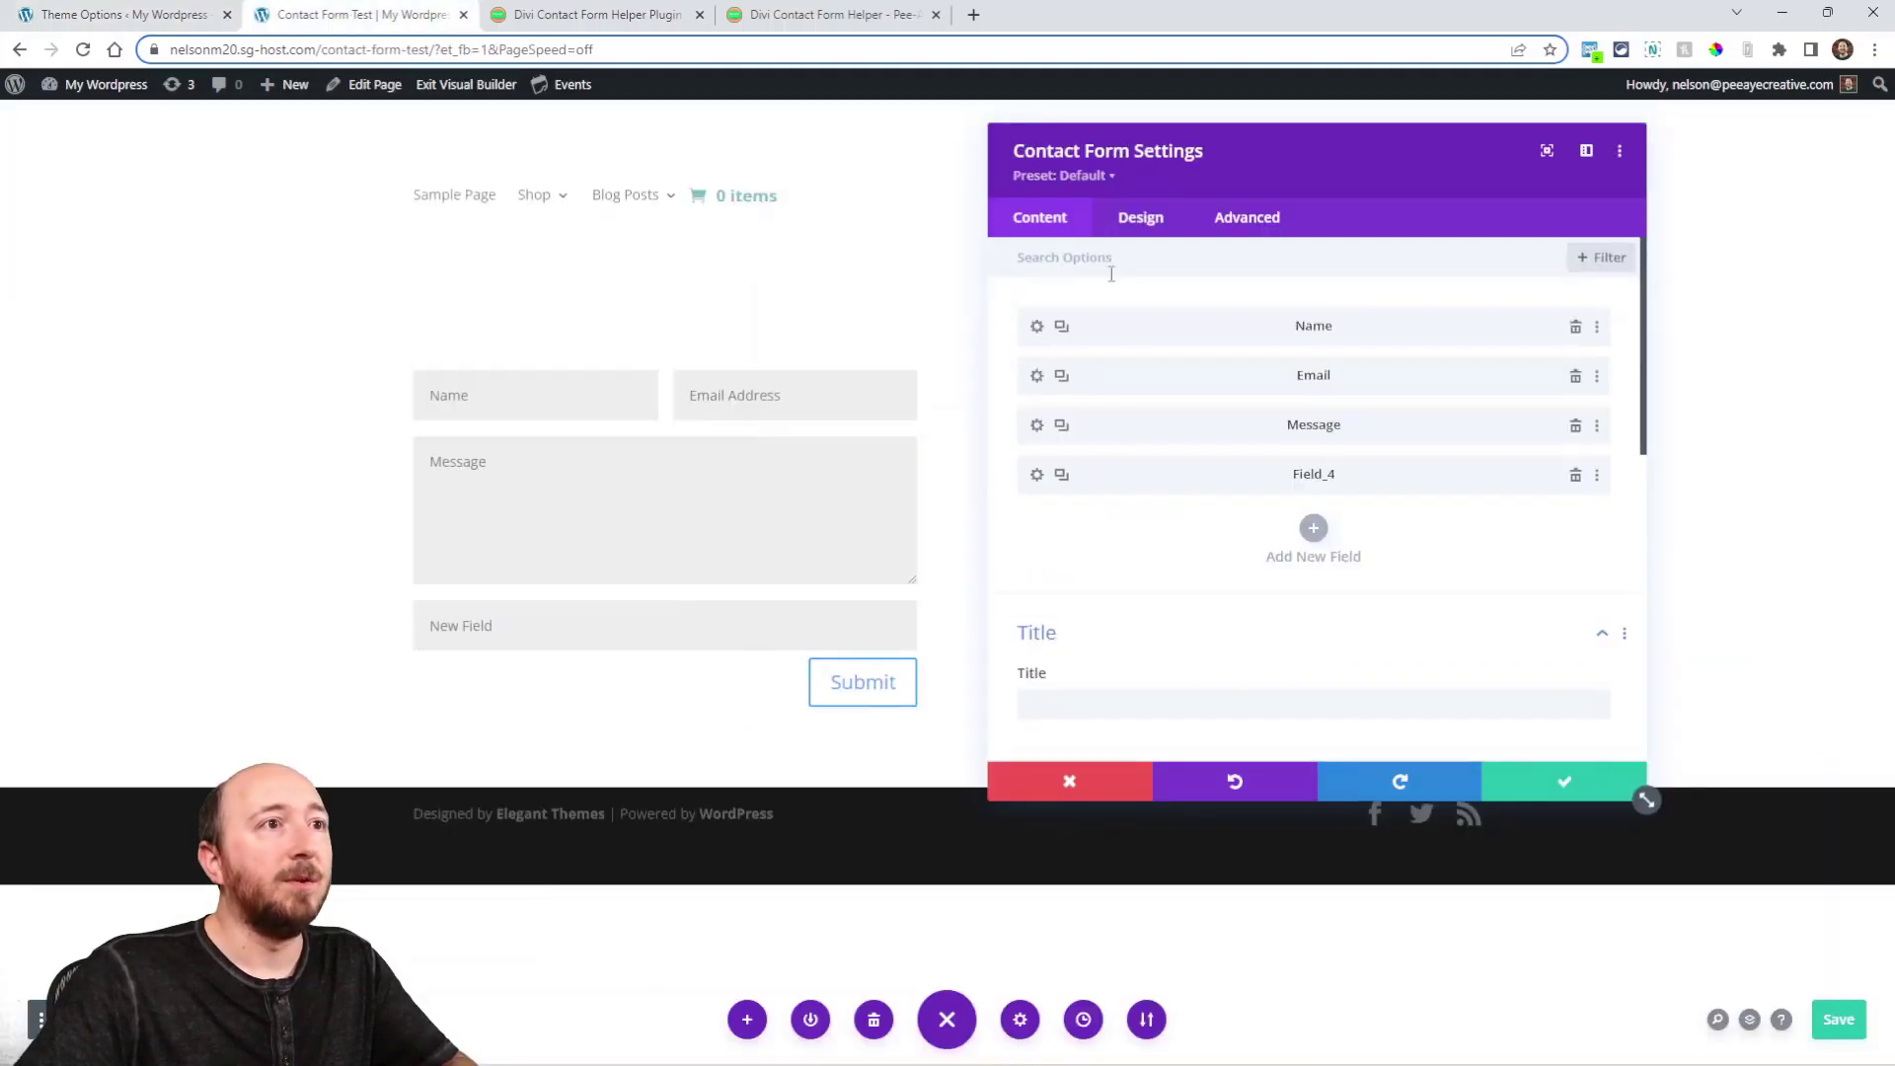
click(1037, 328)
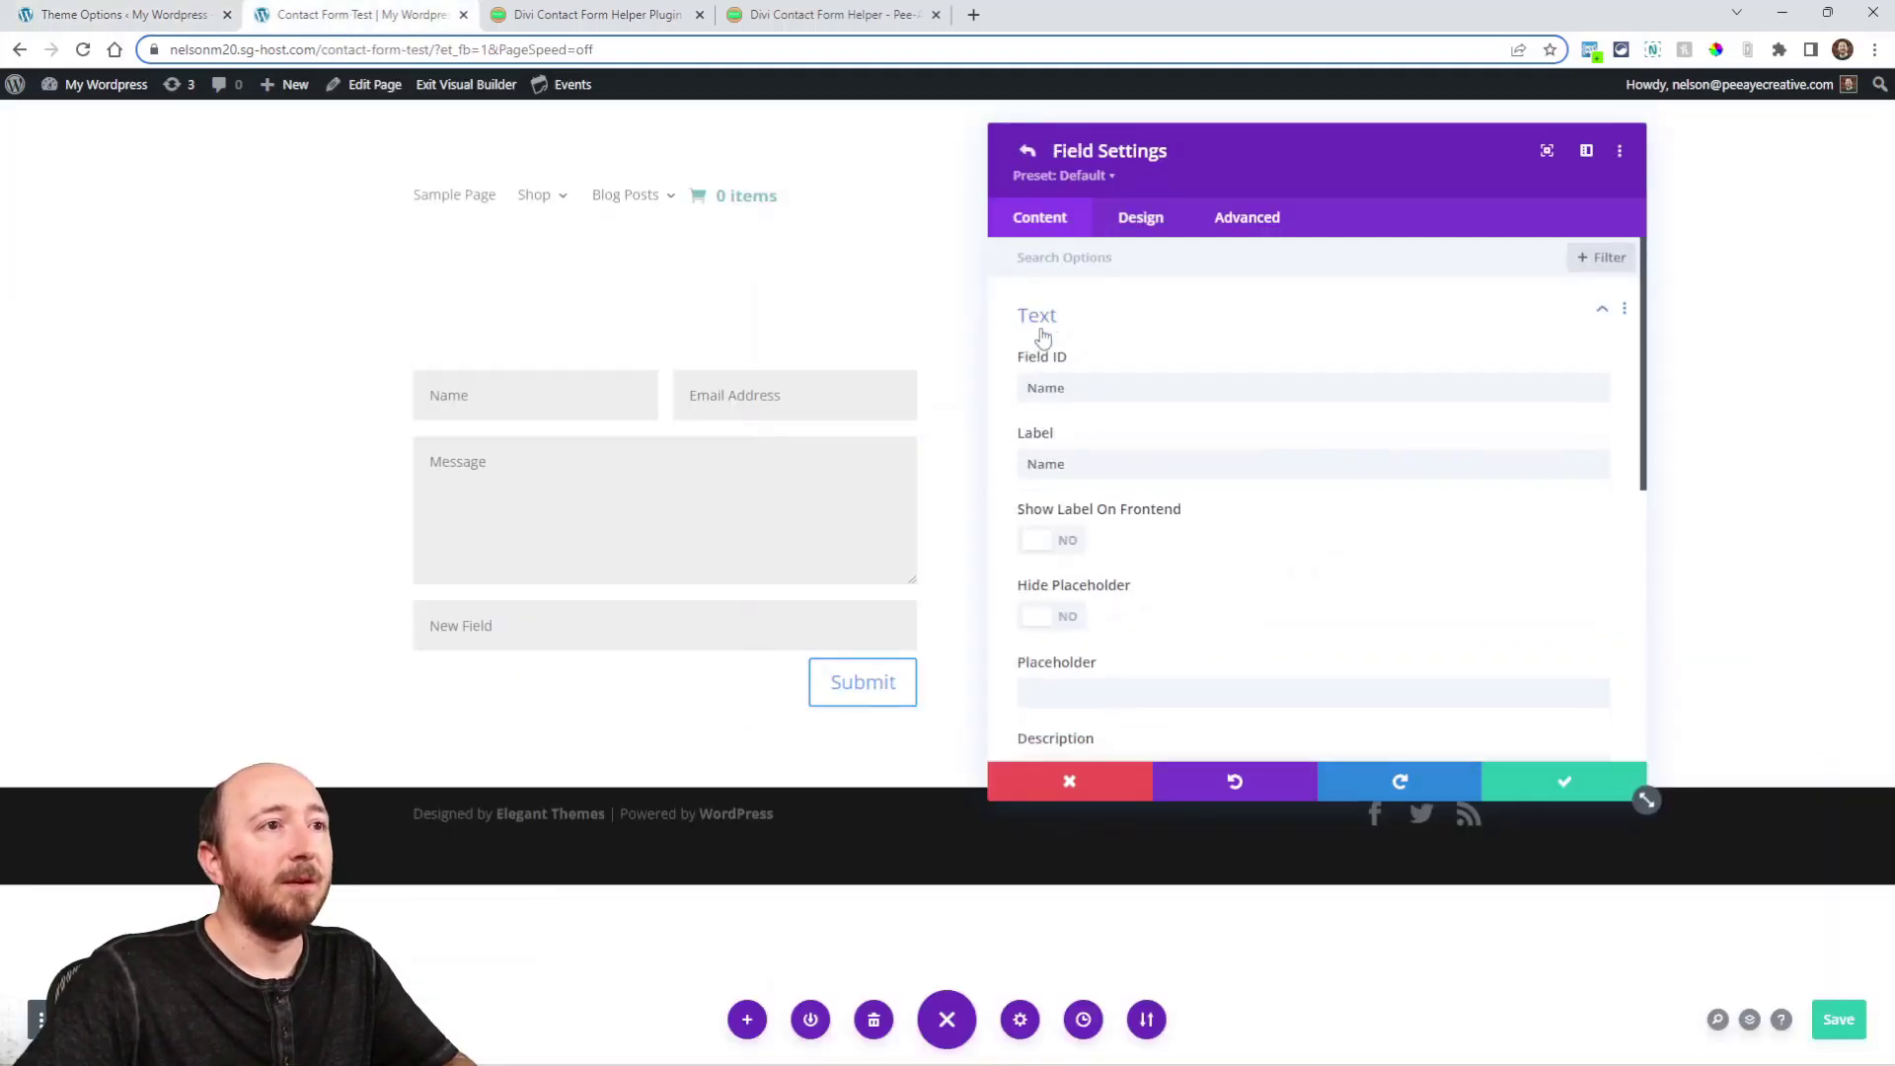
double_click(1039, 380)
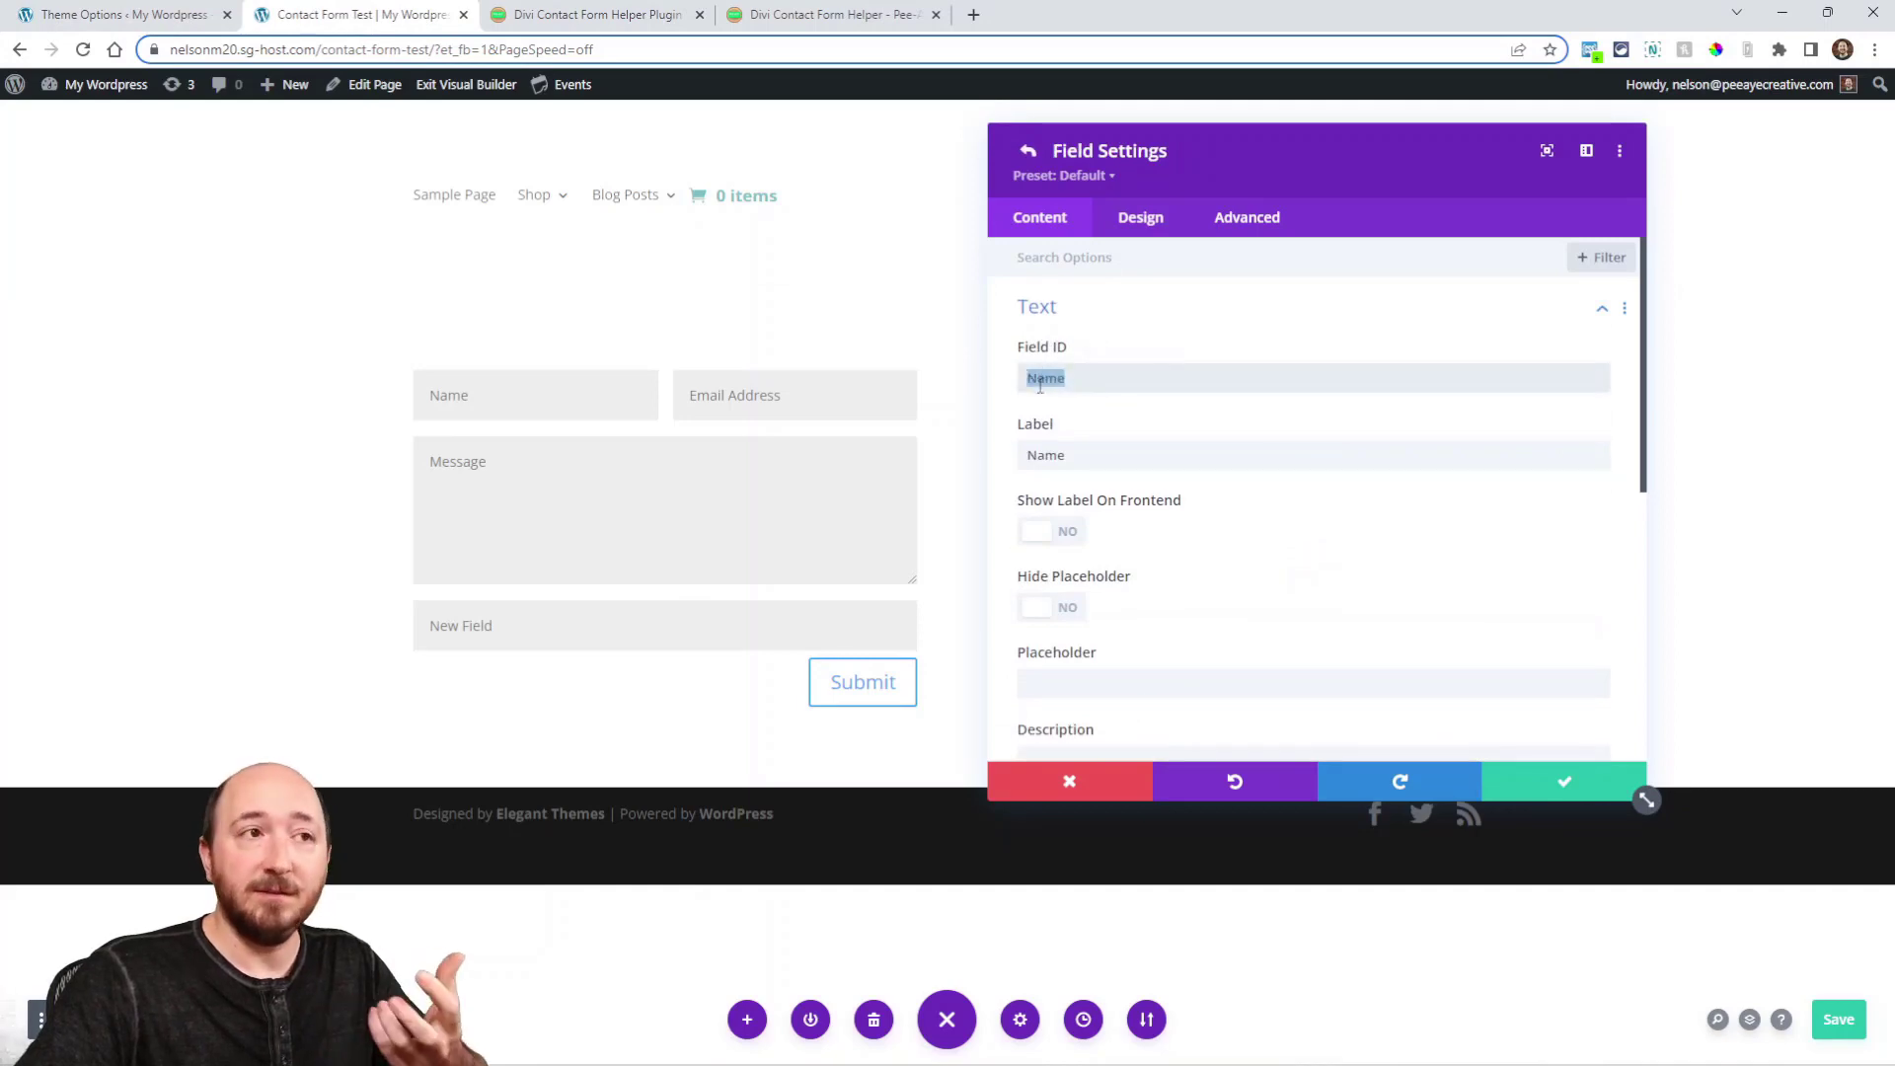
click(1028, 151)
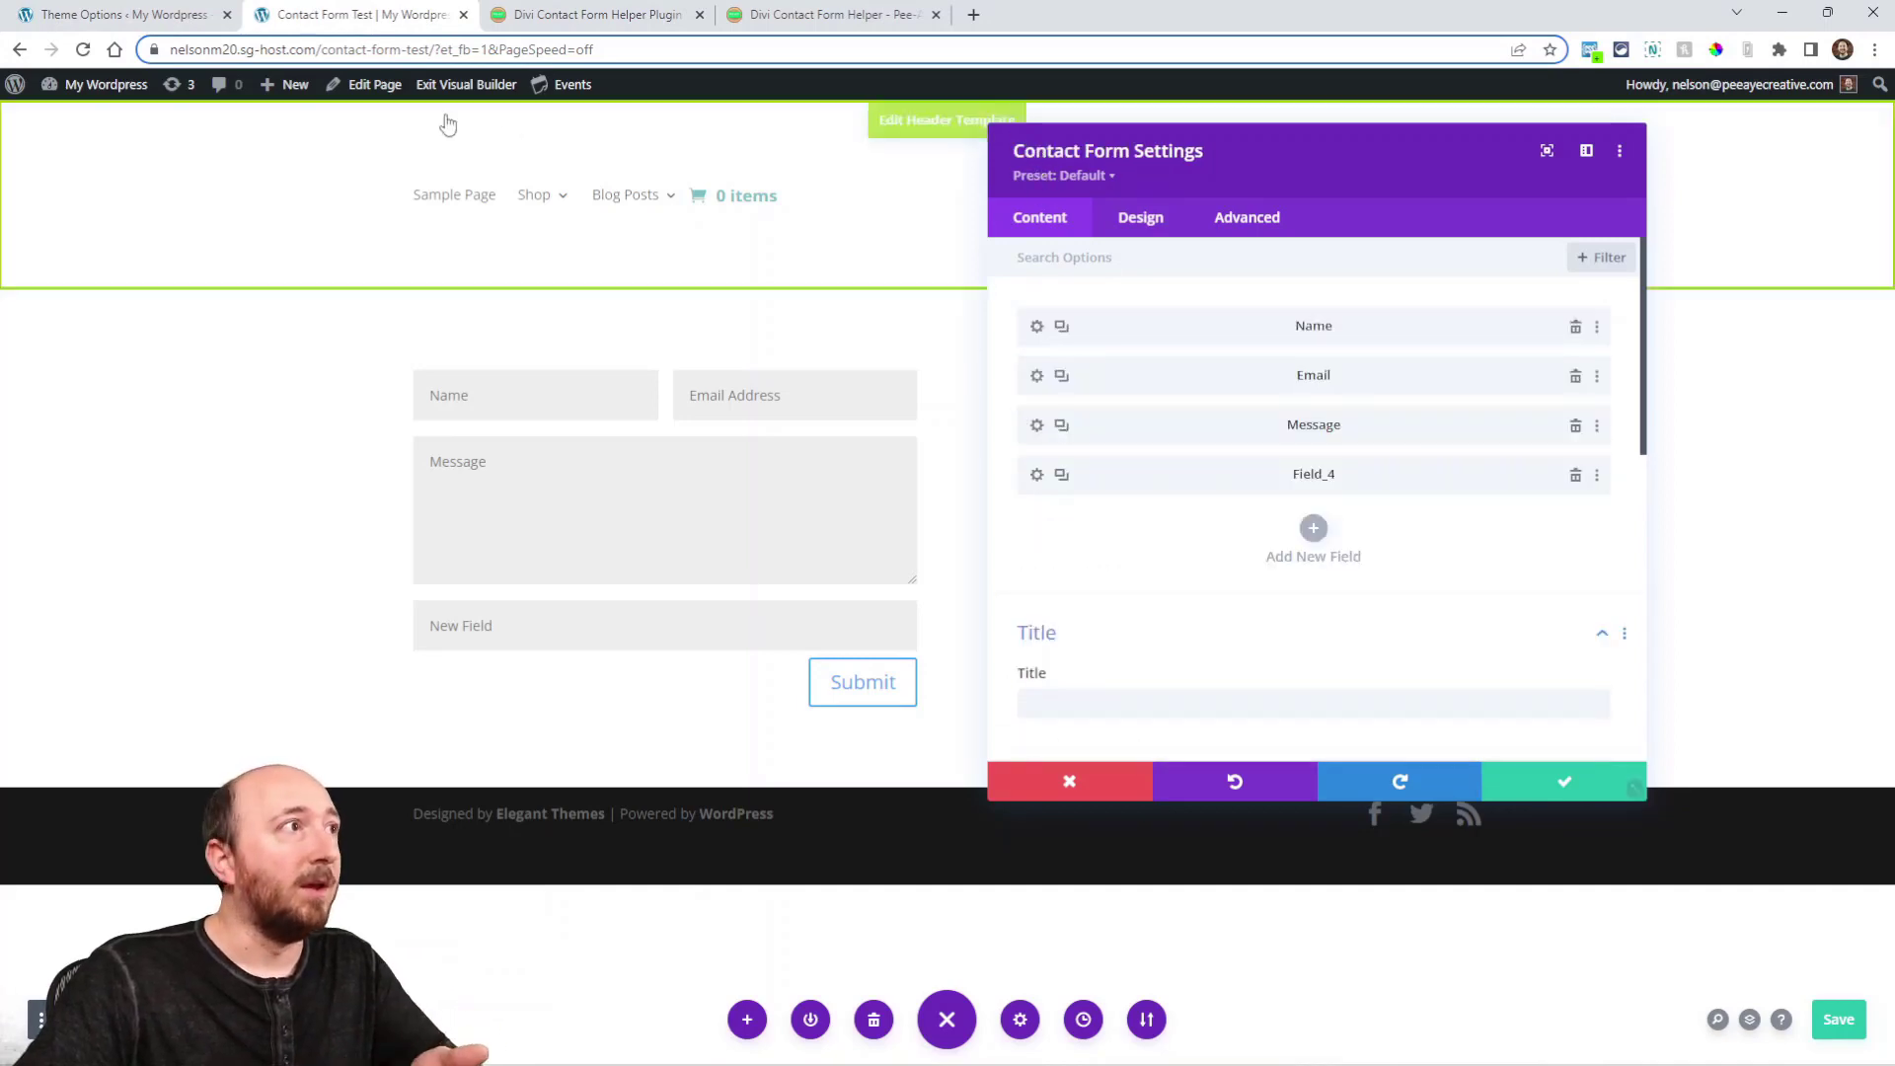
click(123, 15)
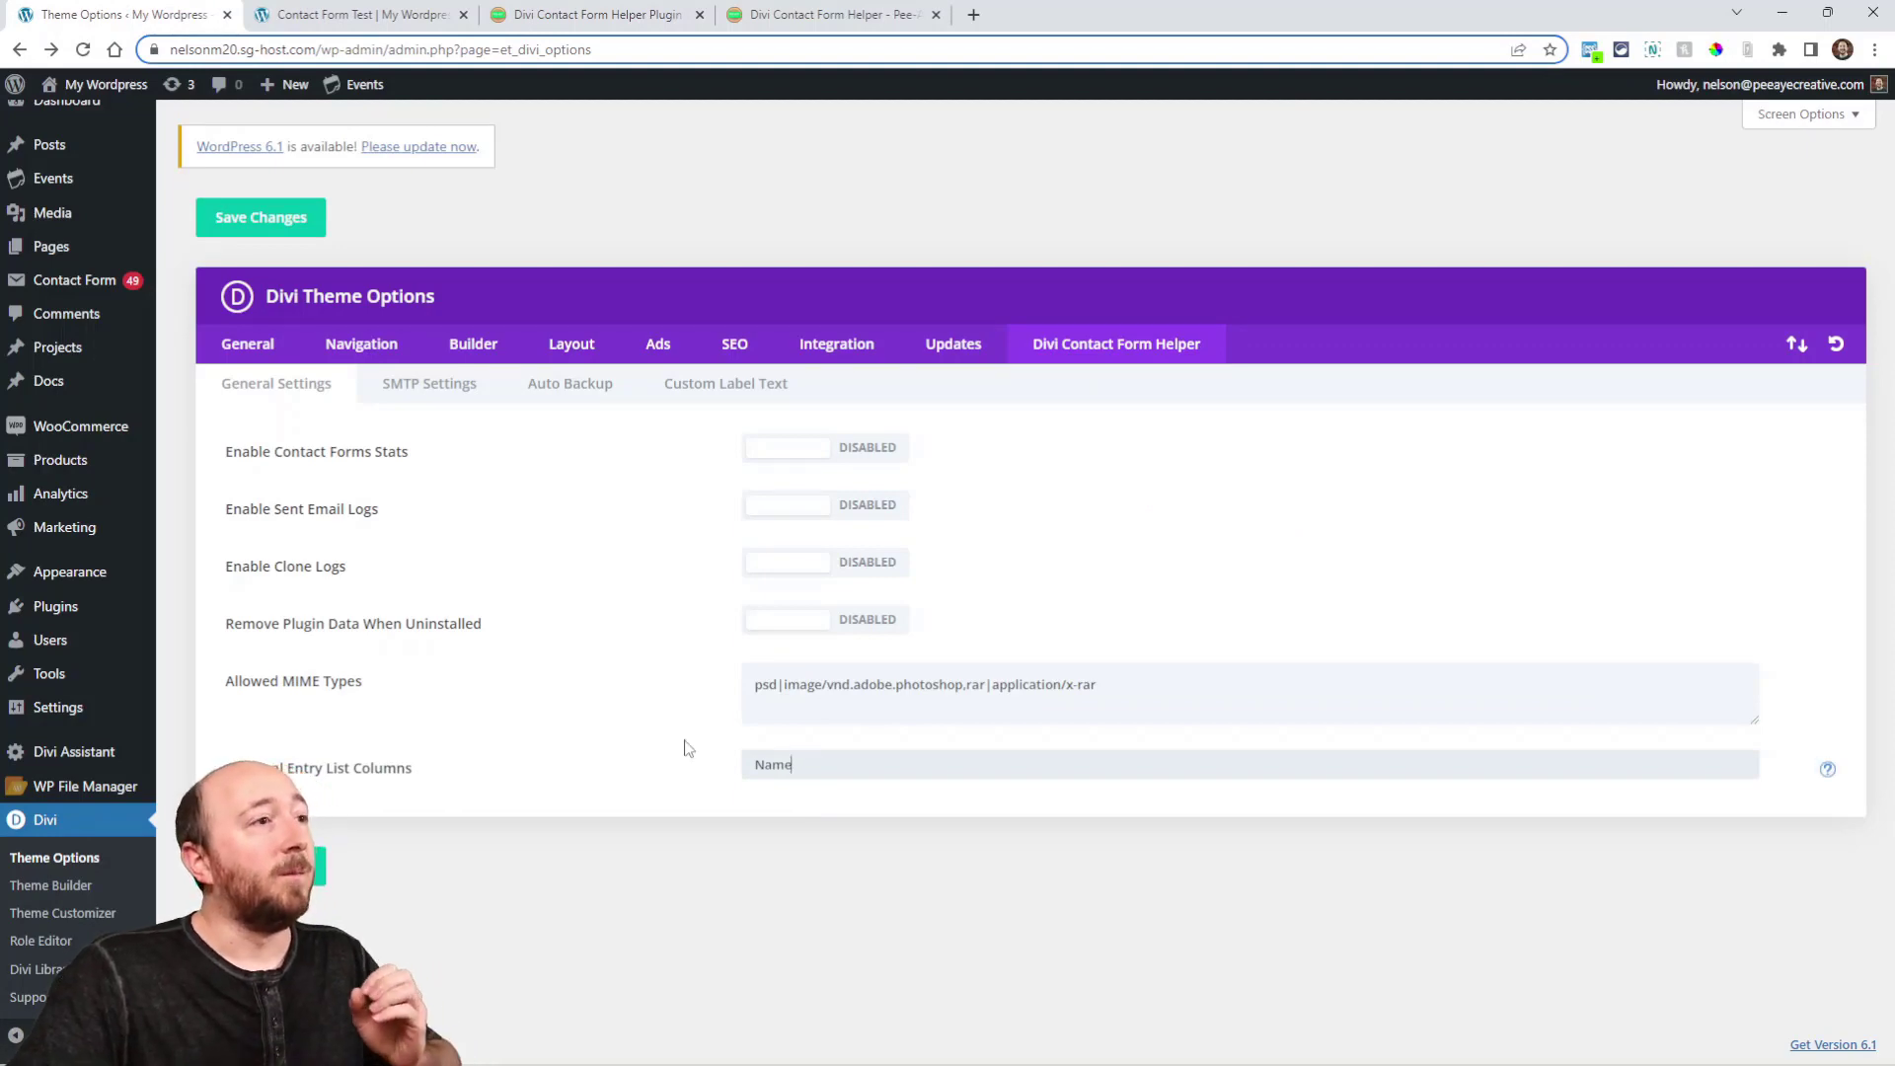
- Open Contact Form > Entries to see the new Name column, then return to the plugin post
mouse_move(61, 293)
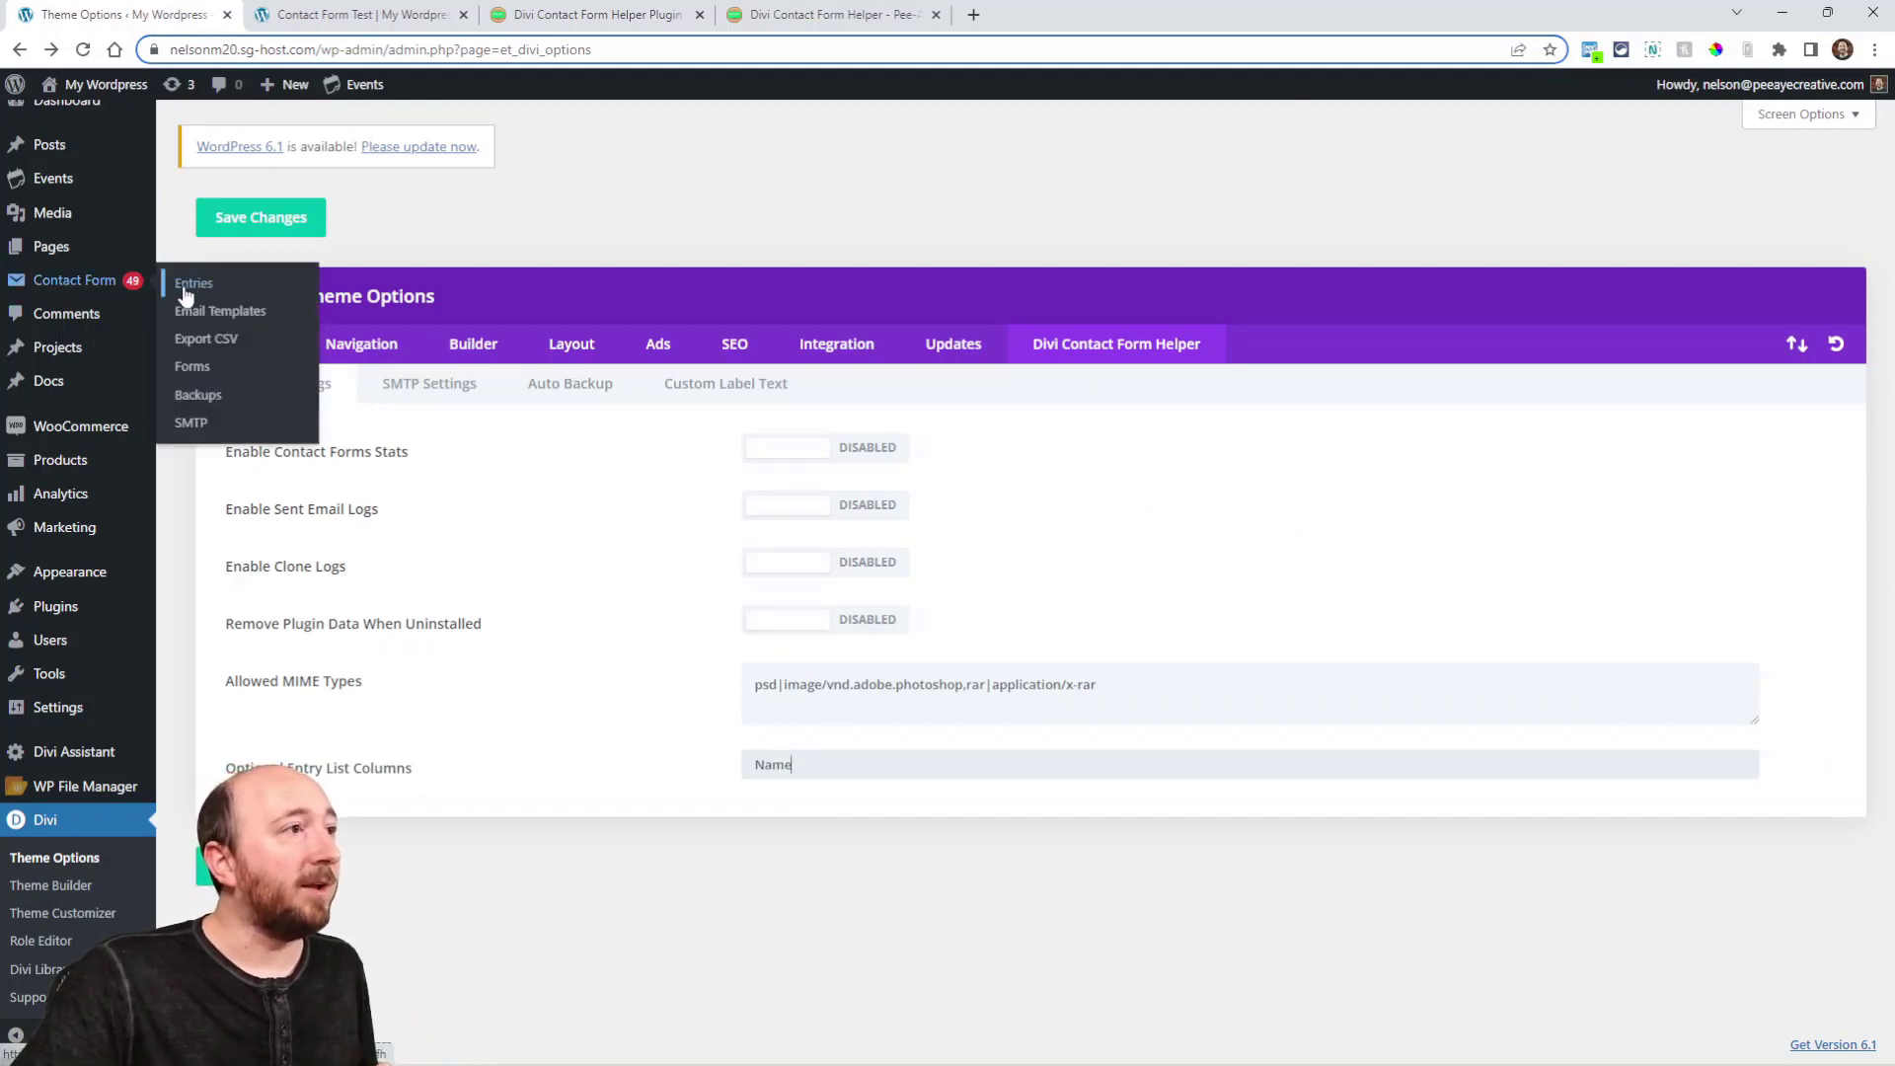
click(197, 286)
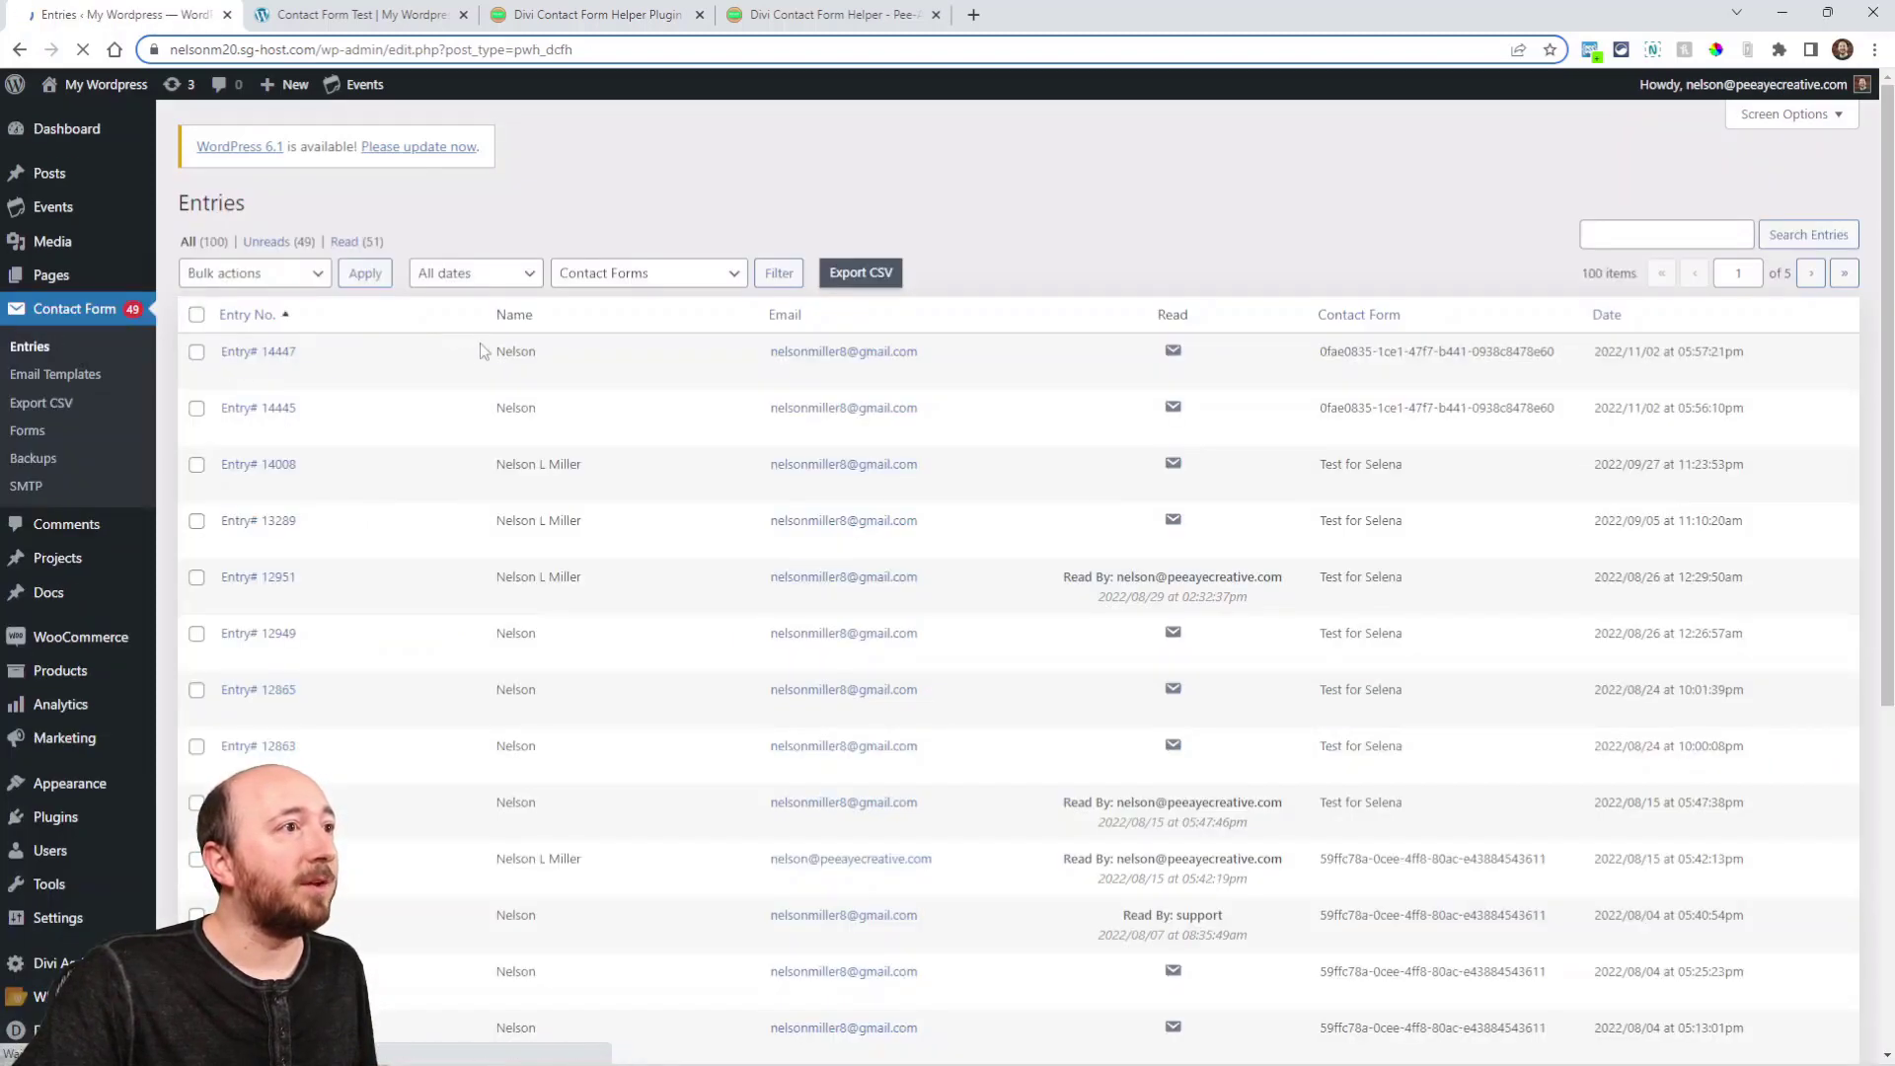
drag(496, 314, 537, 317)
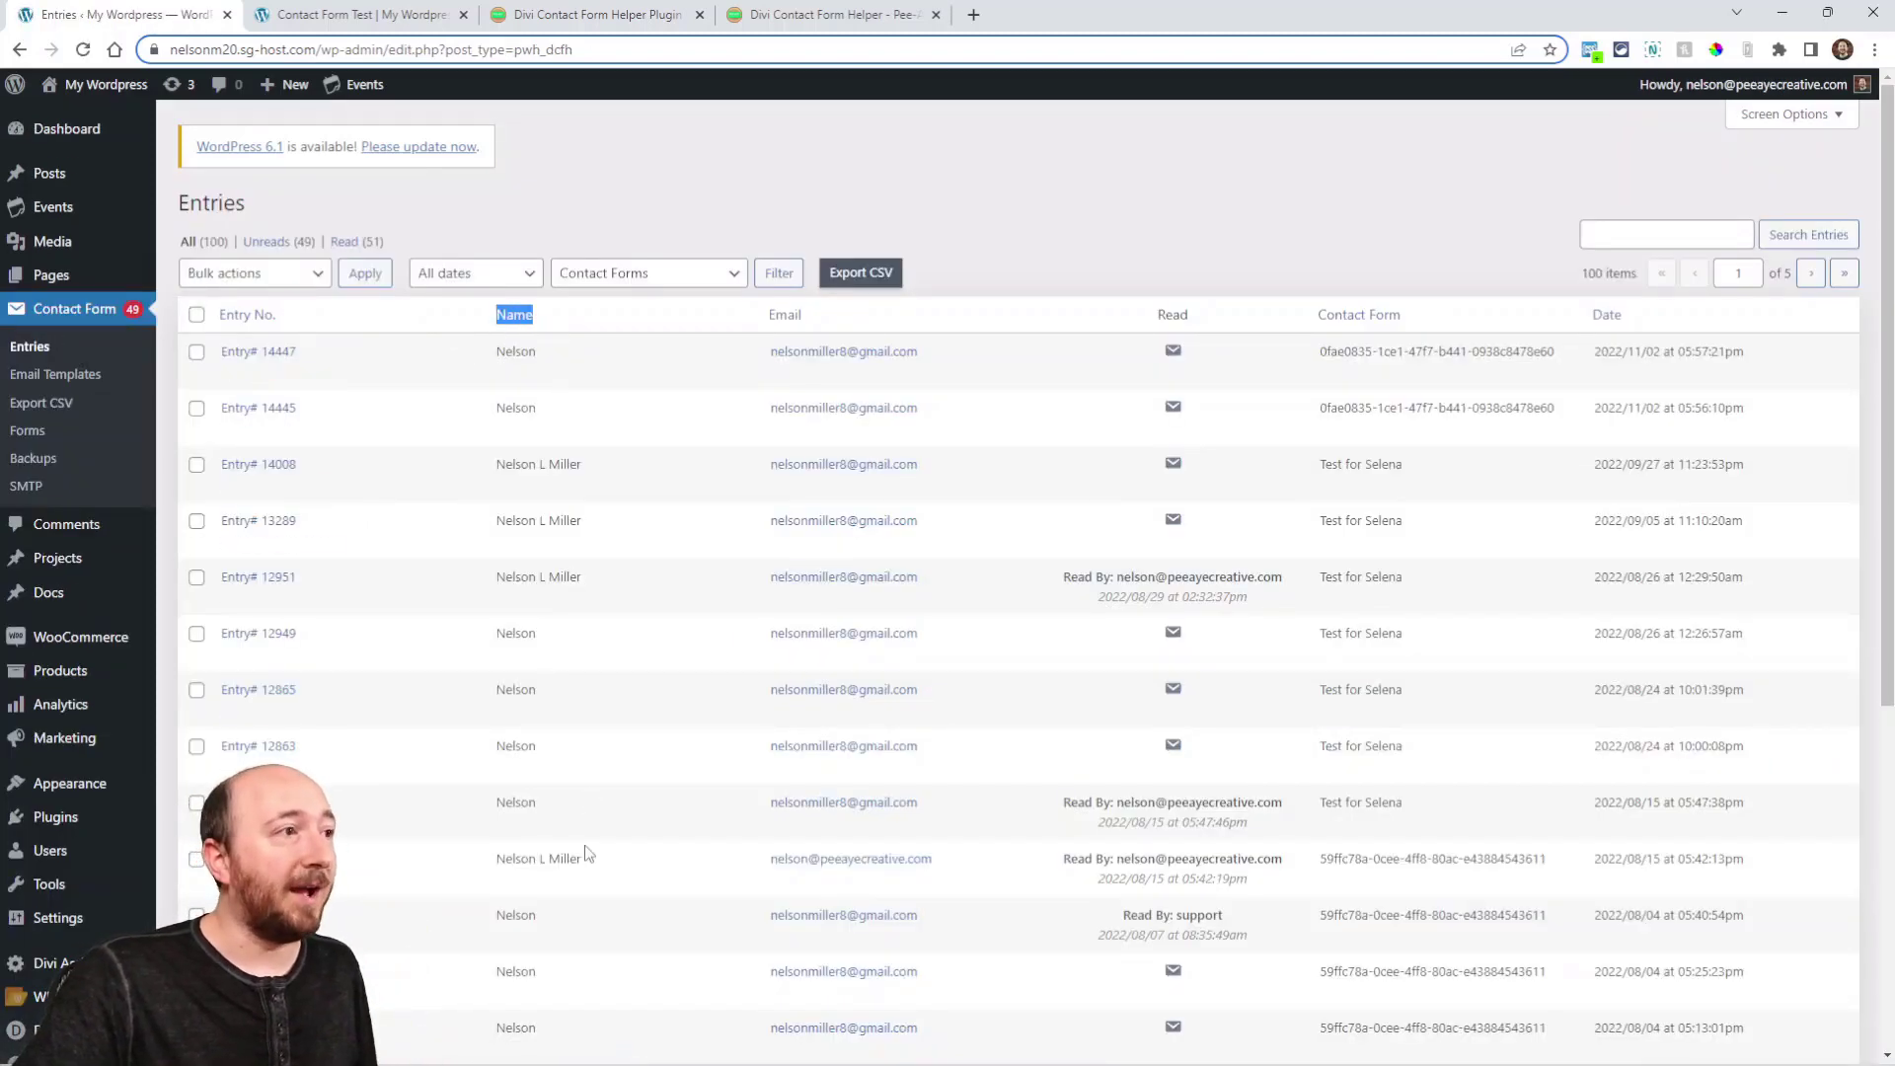
click(514, 314)
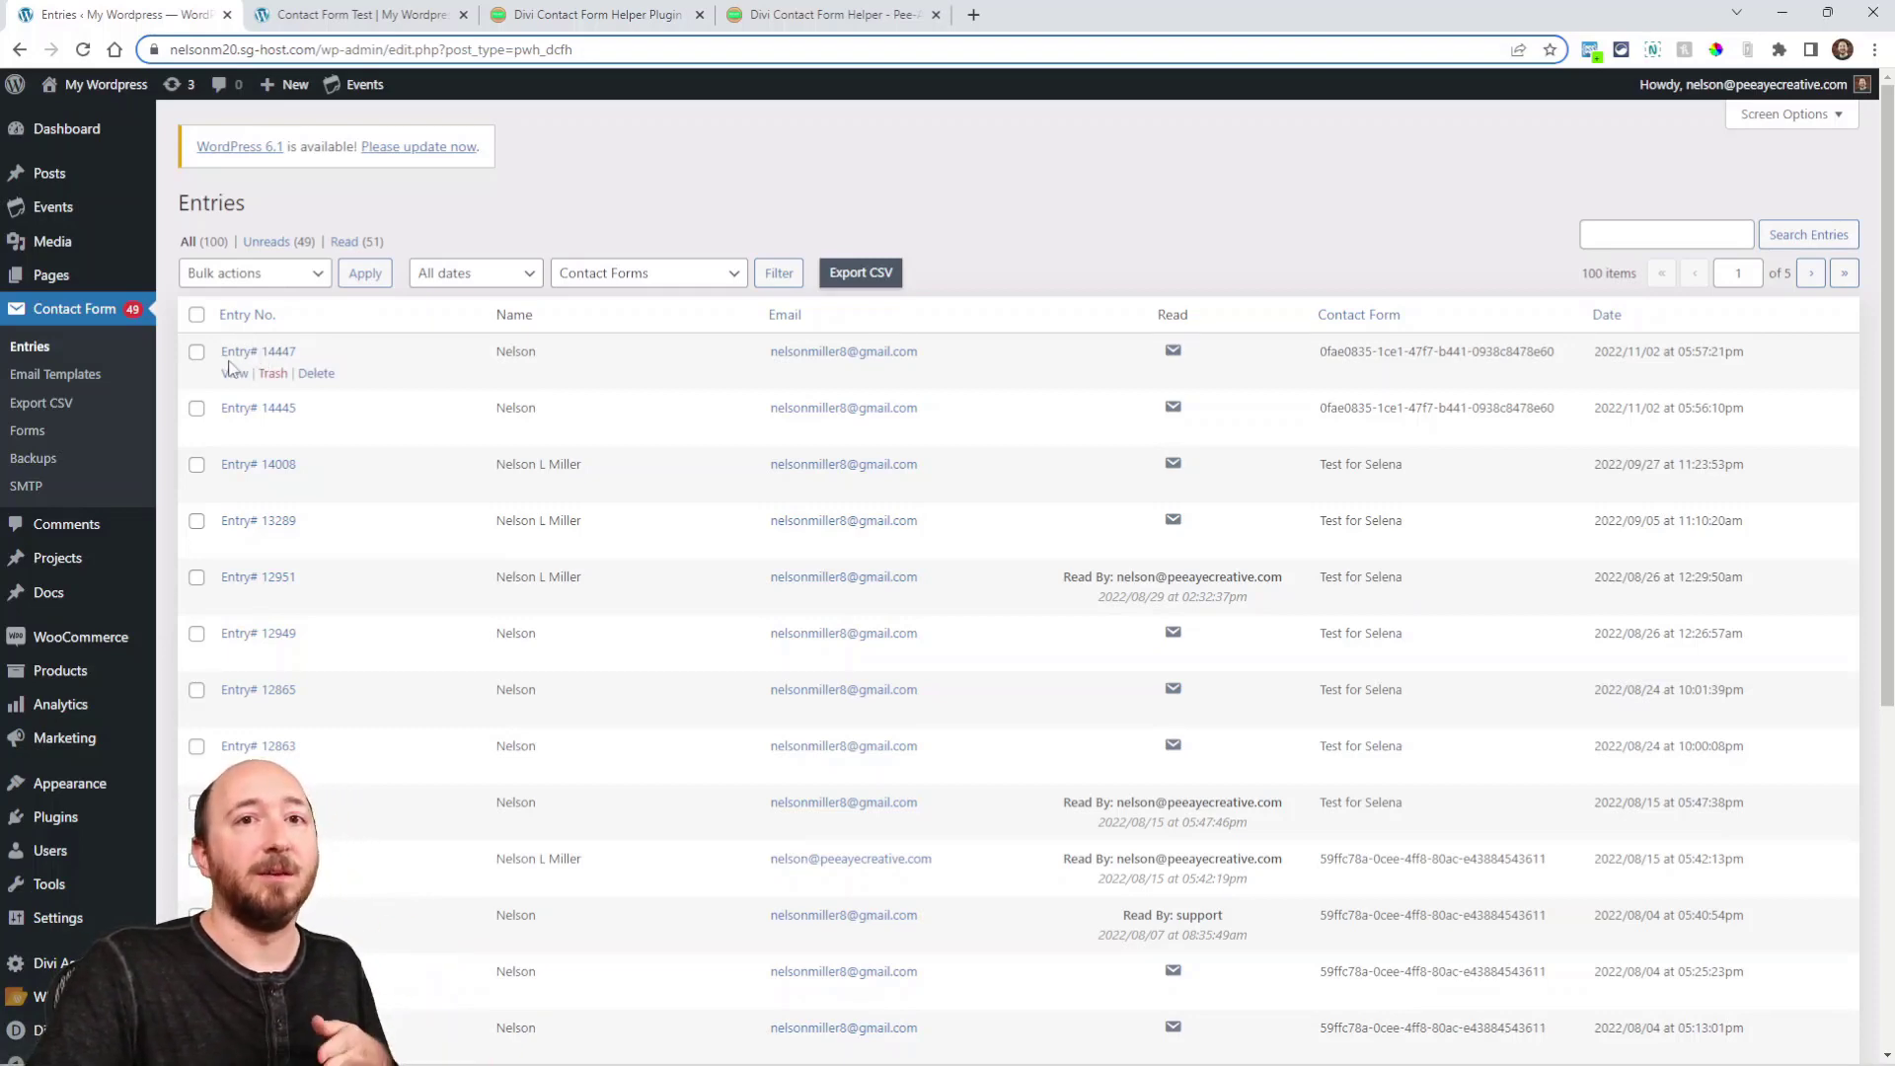
key(ctrl+Tab)
key(ctrl+Tab)
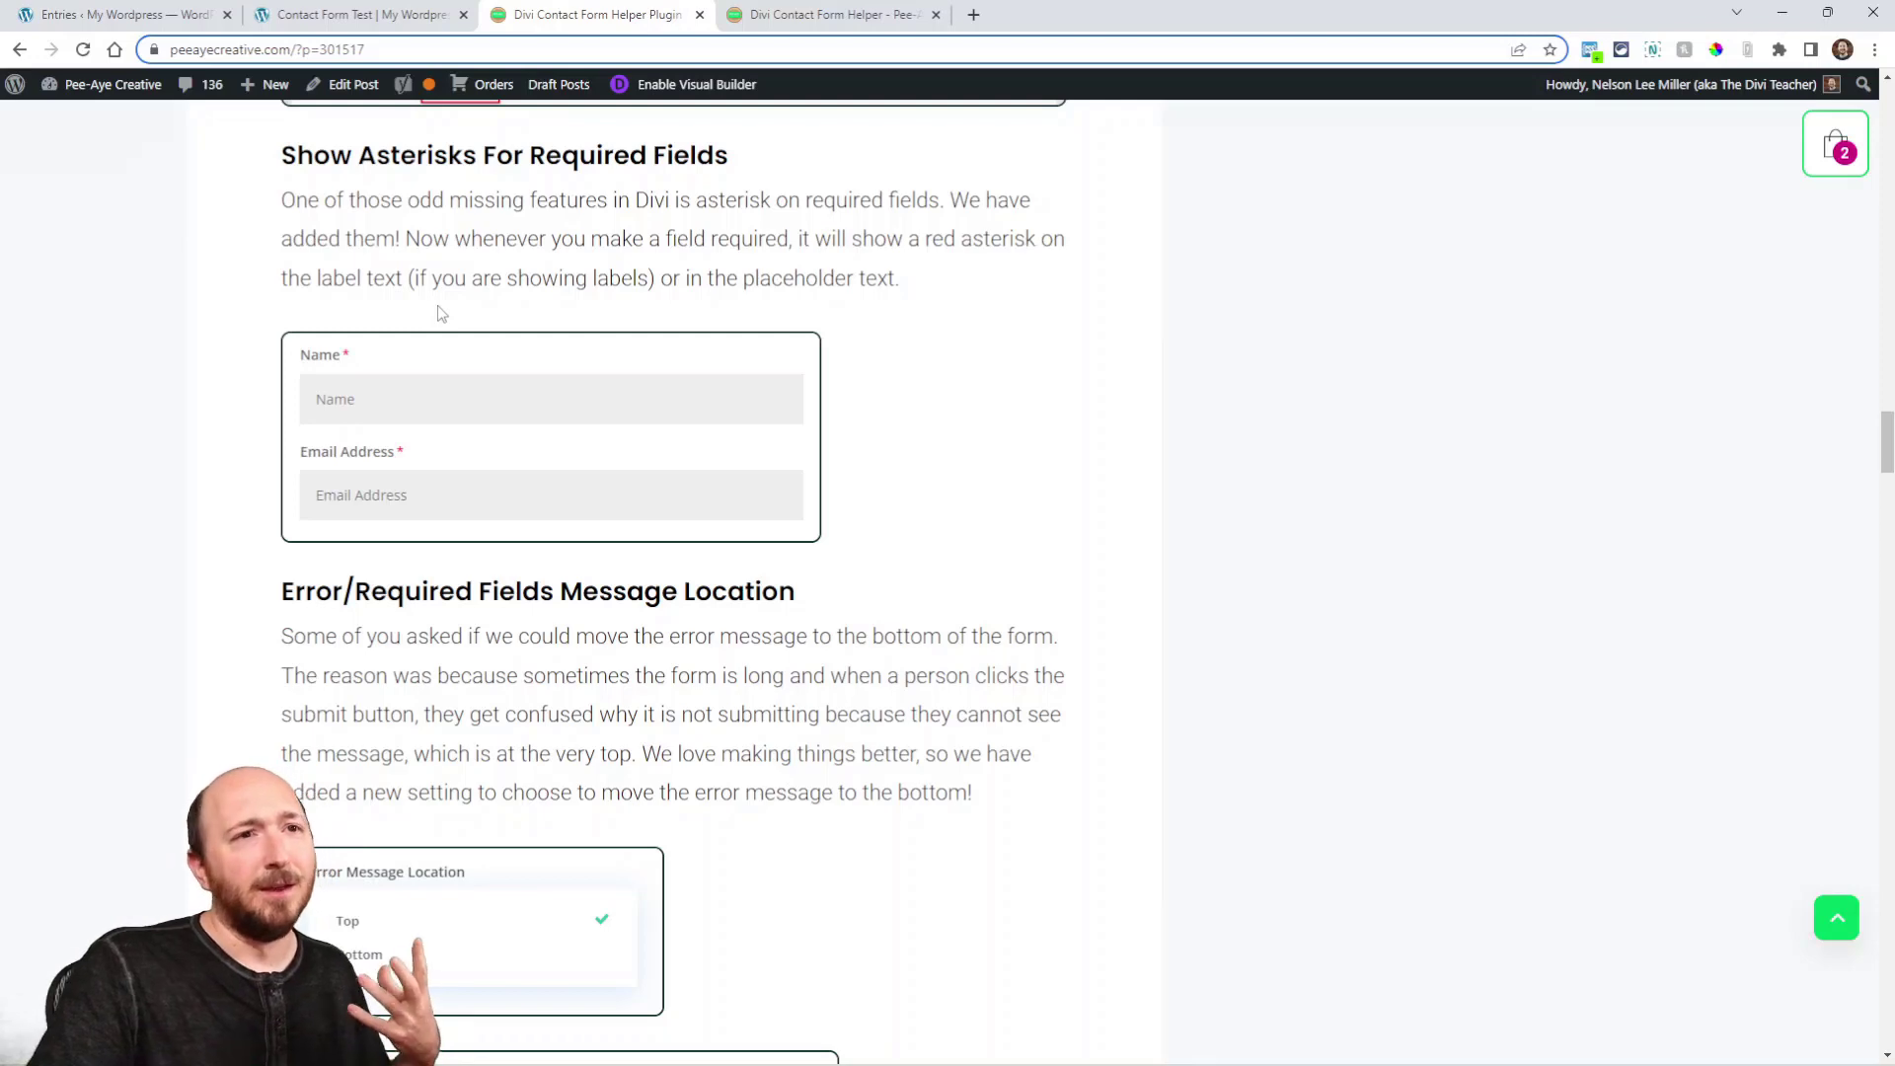
- Leave the Name field's Required Field and Show Asterisk On Frontend switched on, and save its settings
click(333, 17)
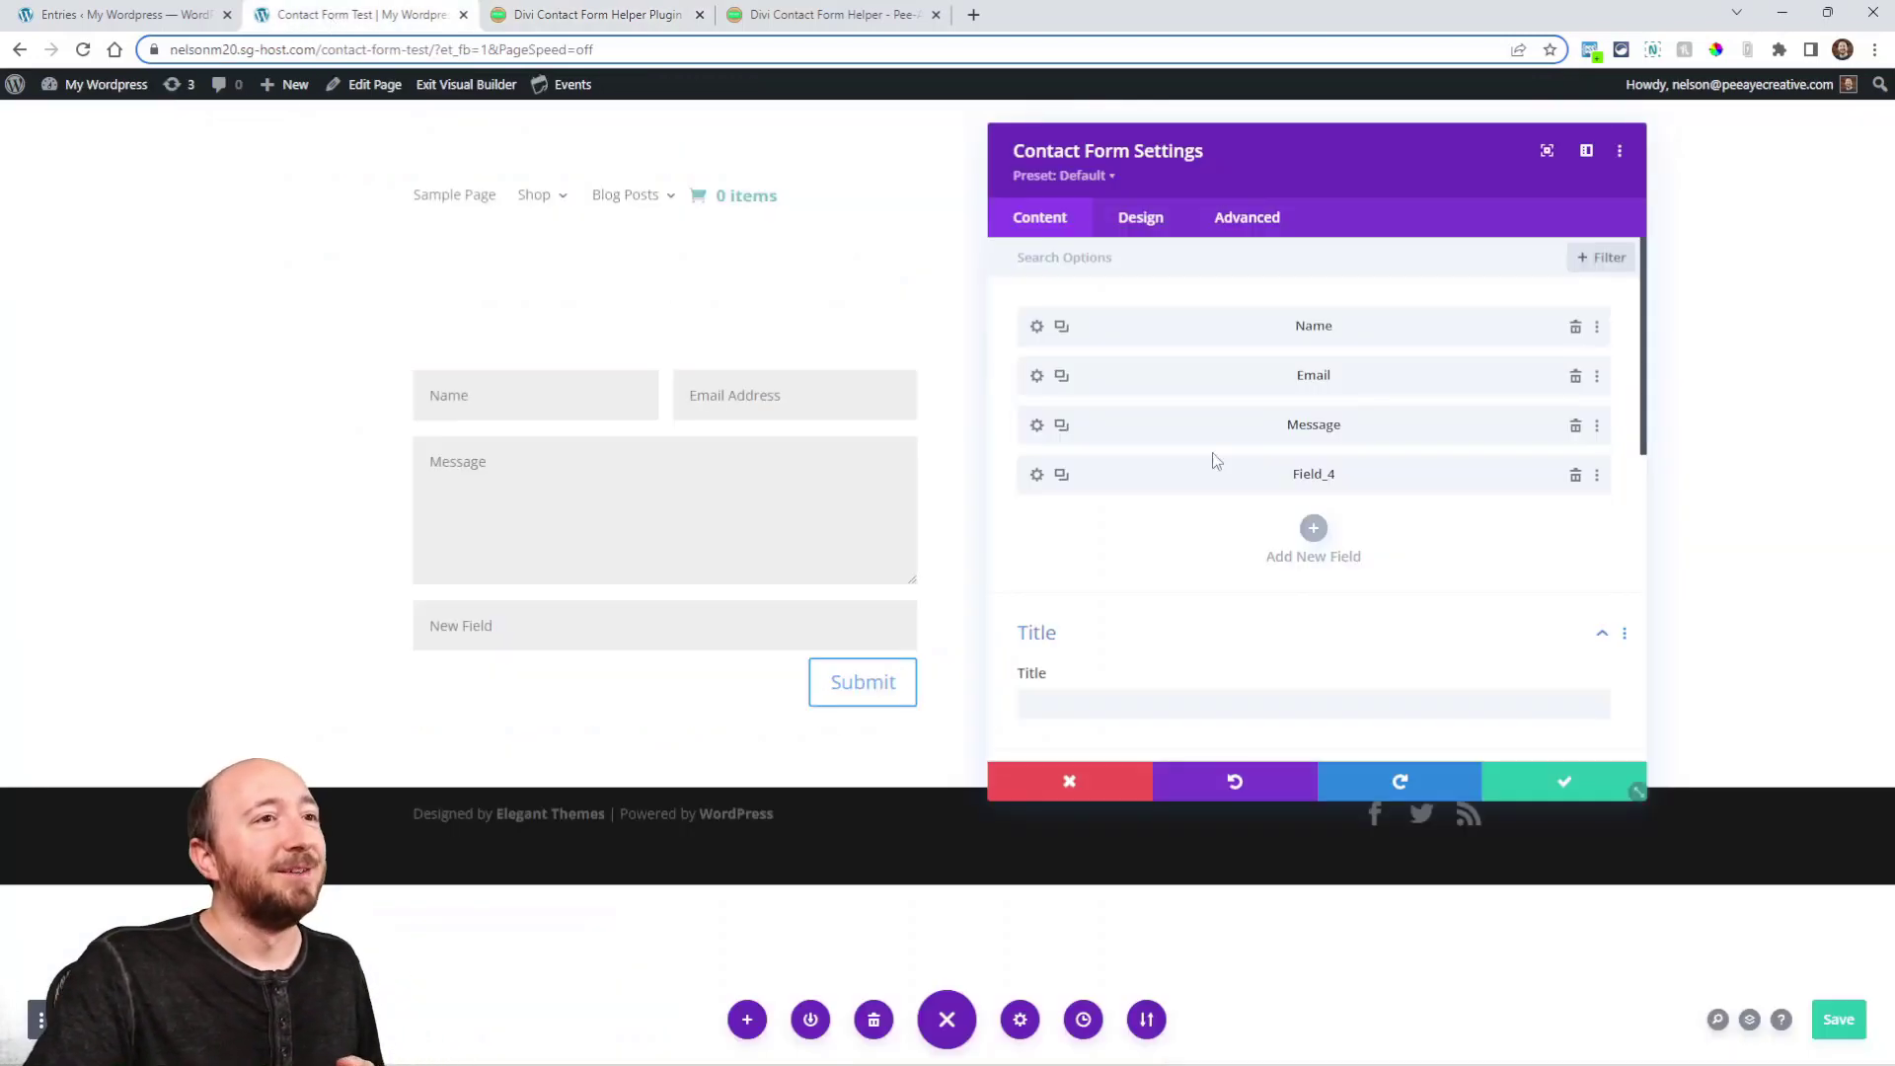
click(1034, 325)
scroll(1145, 562, down, 4)
click(1068, 520)
scroll(1209, 601, down, 5)
scroll(1155, 435, up, 4)
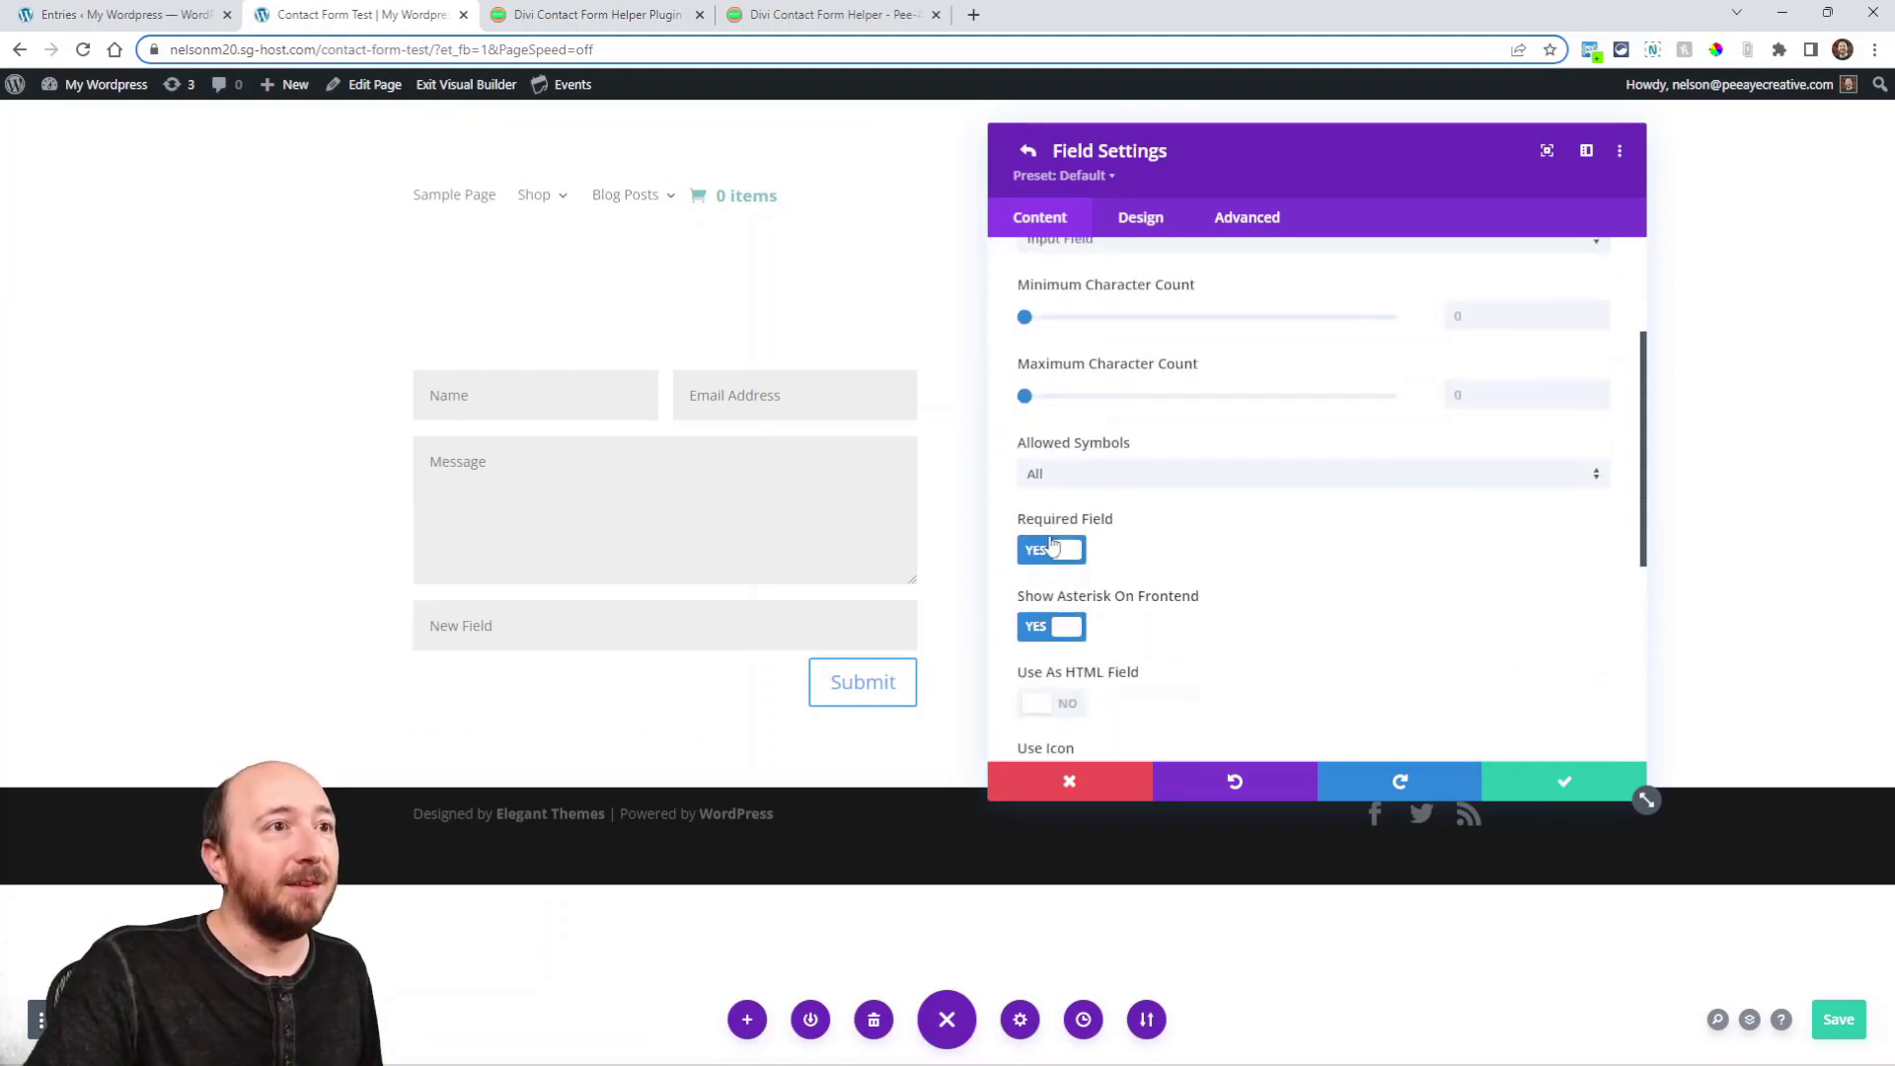
click(1061, 557)
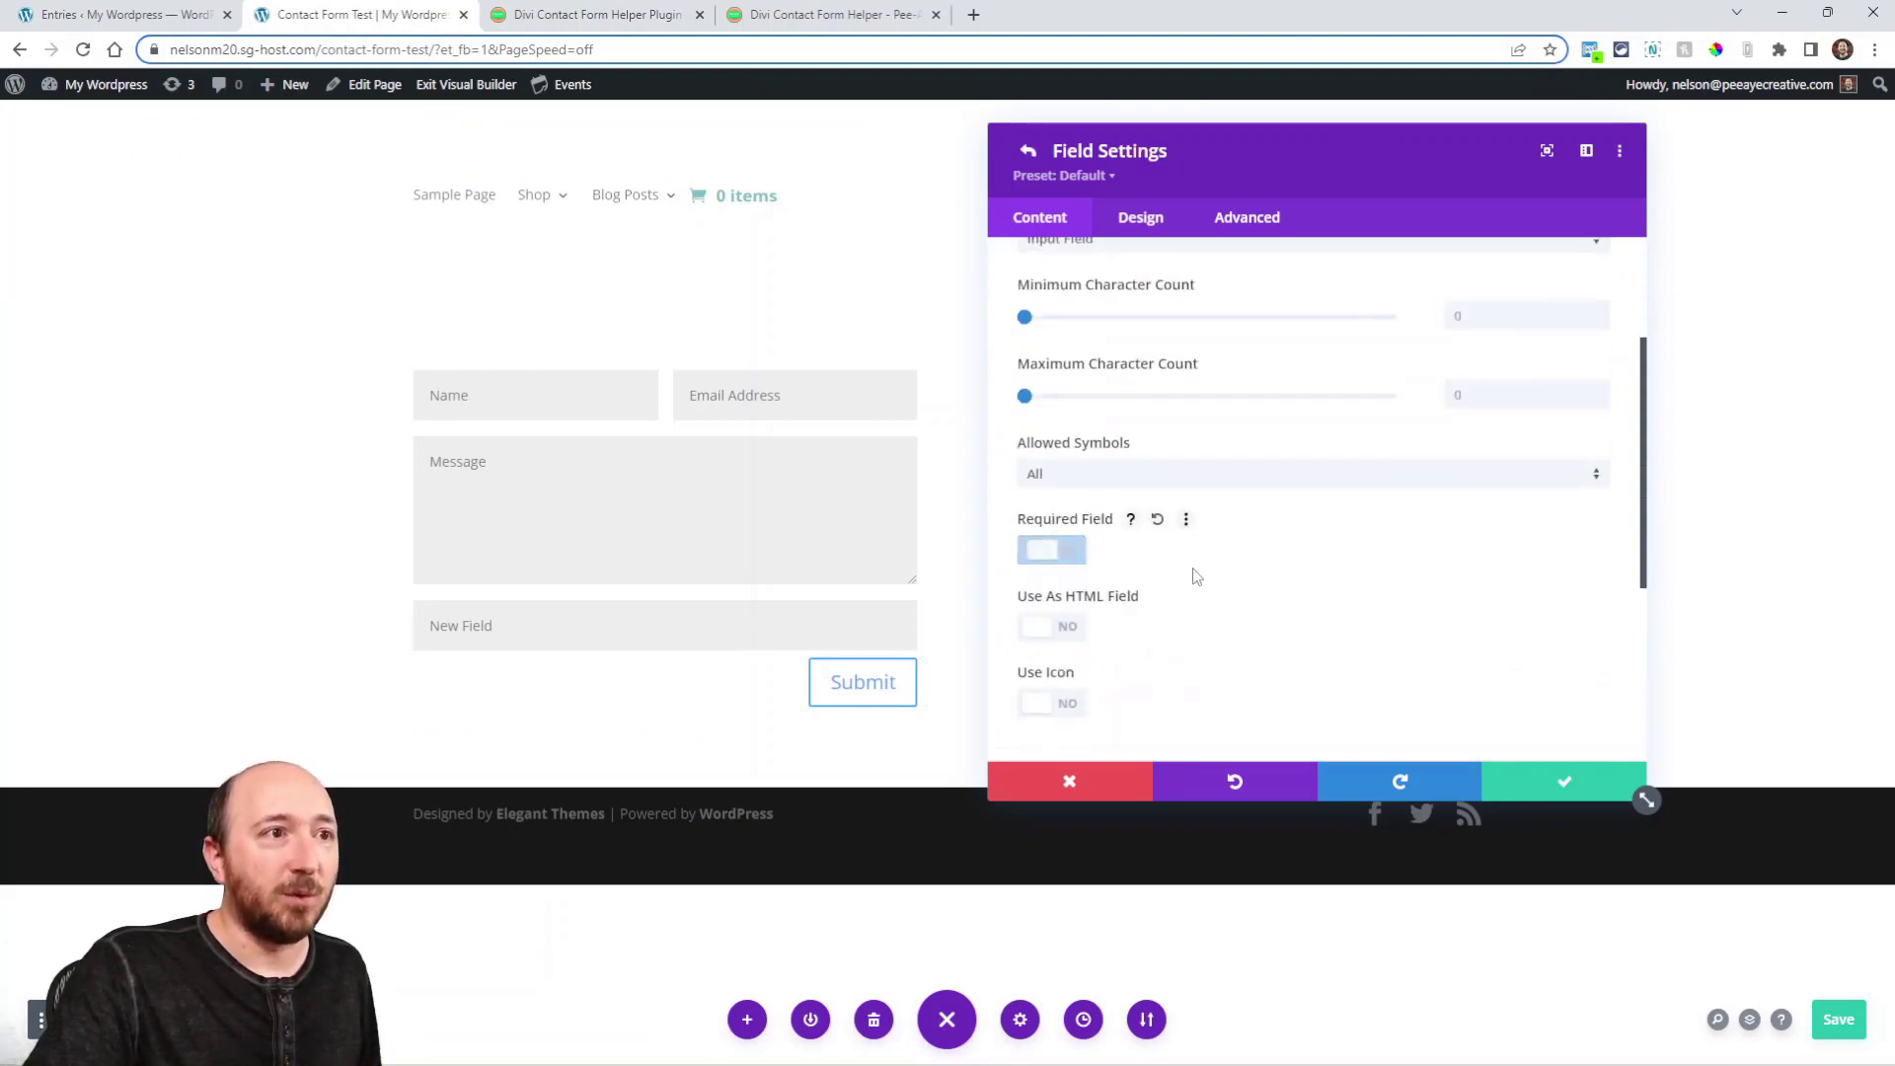
click(1054, 559)
click(1054, 629)
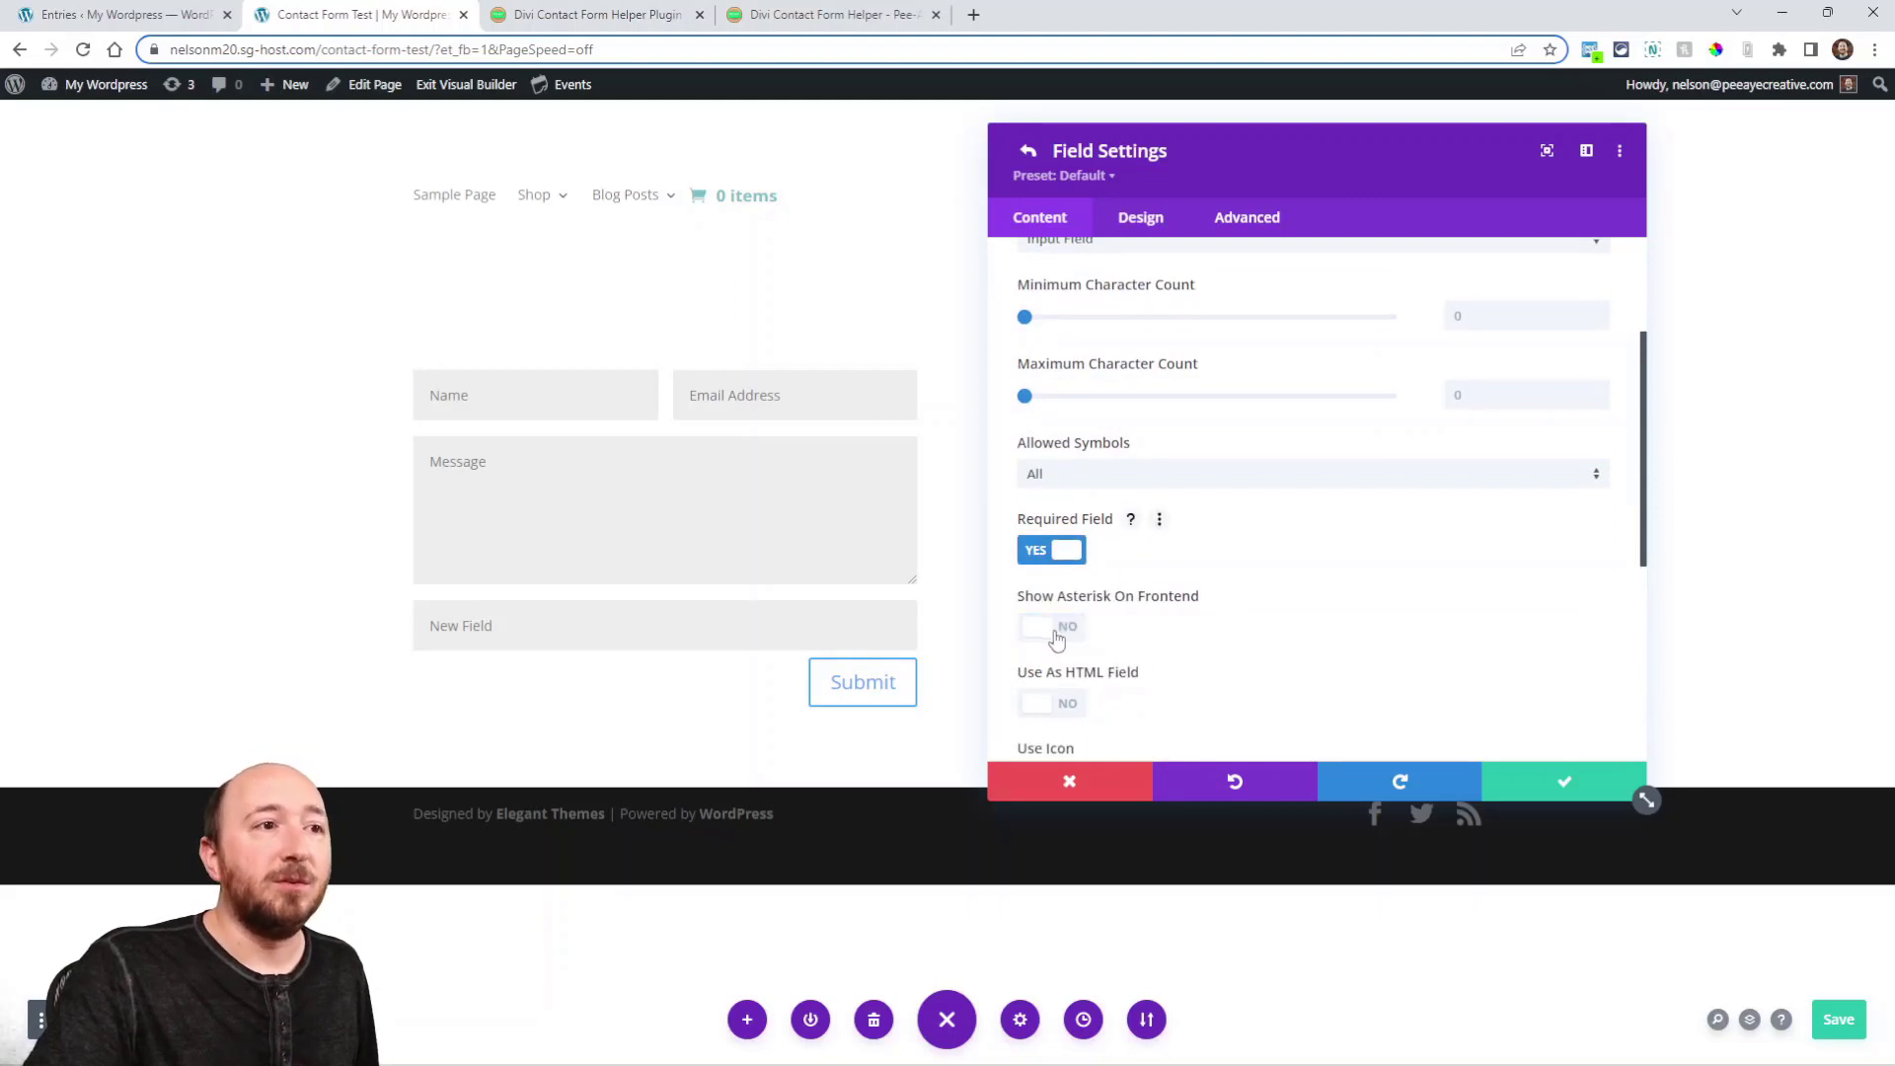
click(1055, 630)
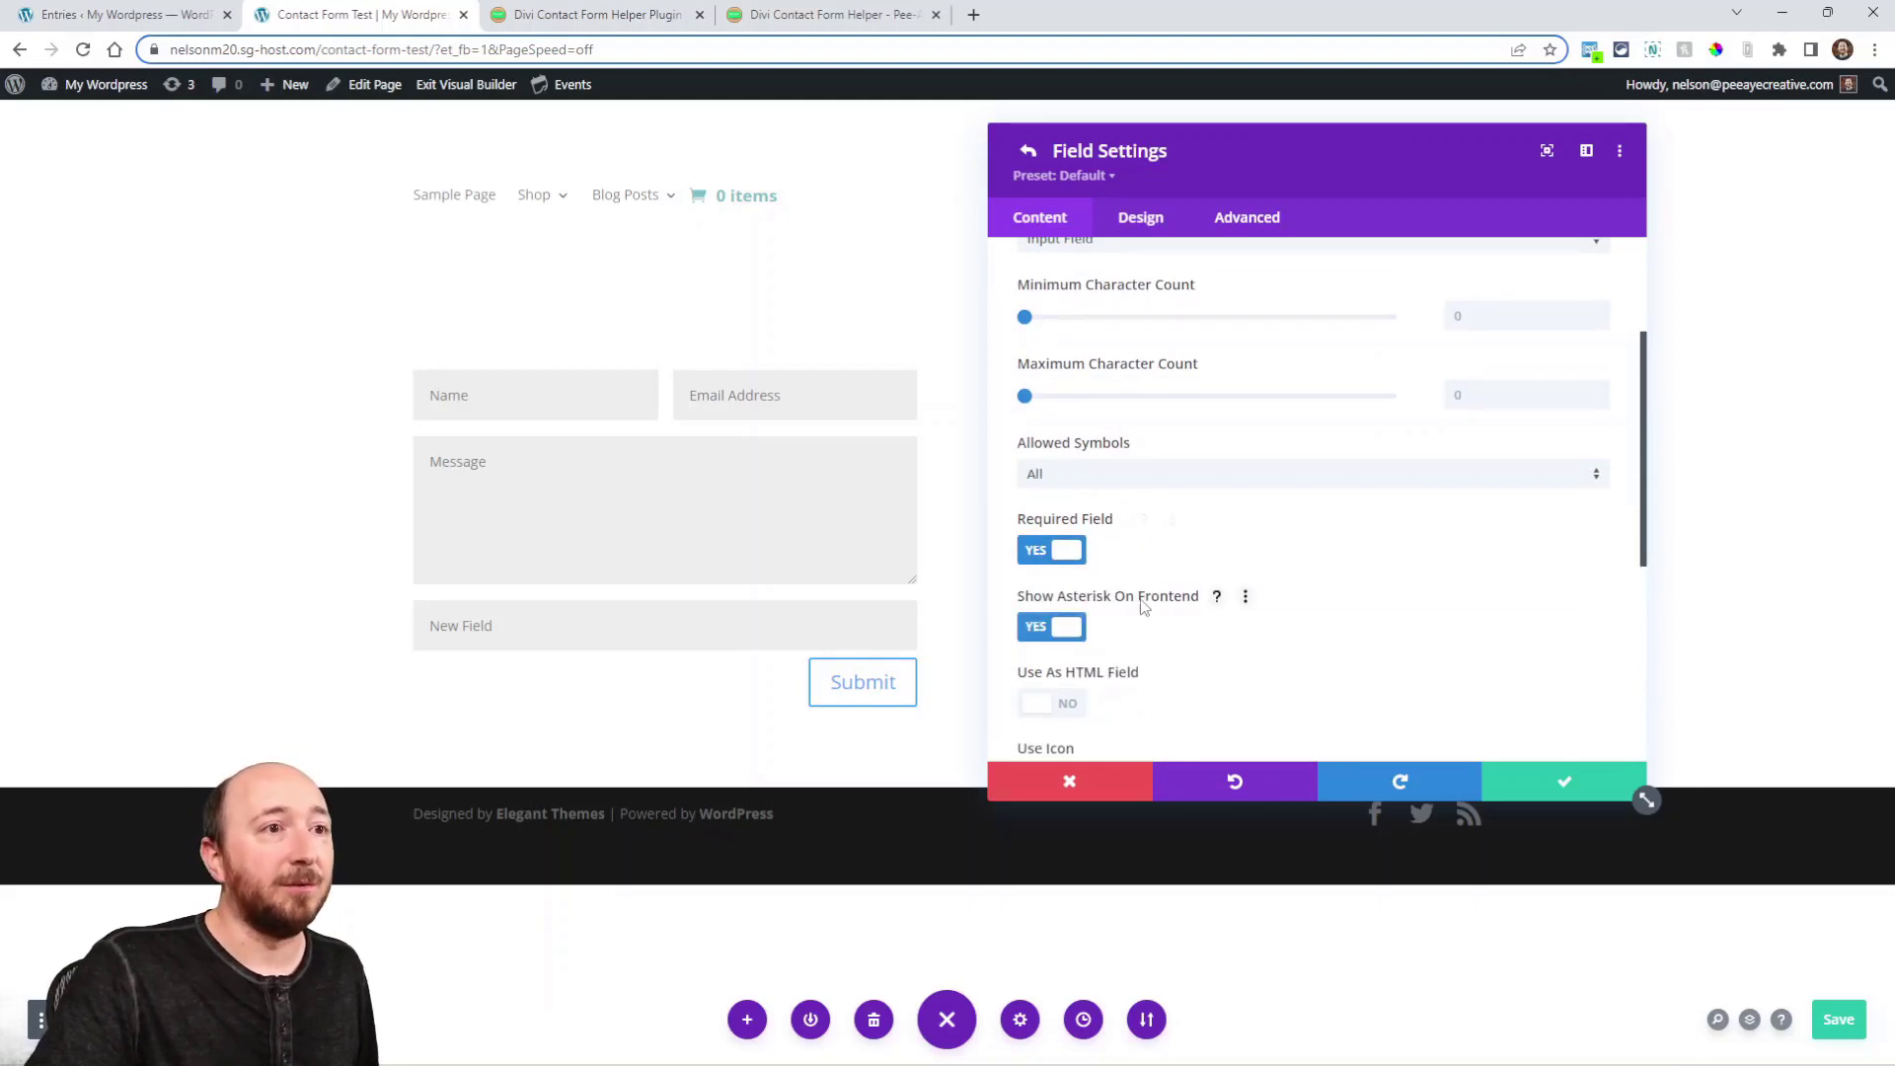
click(1560, 783)
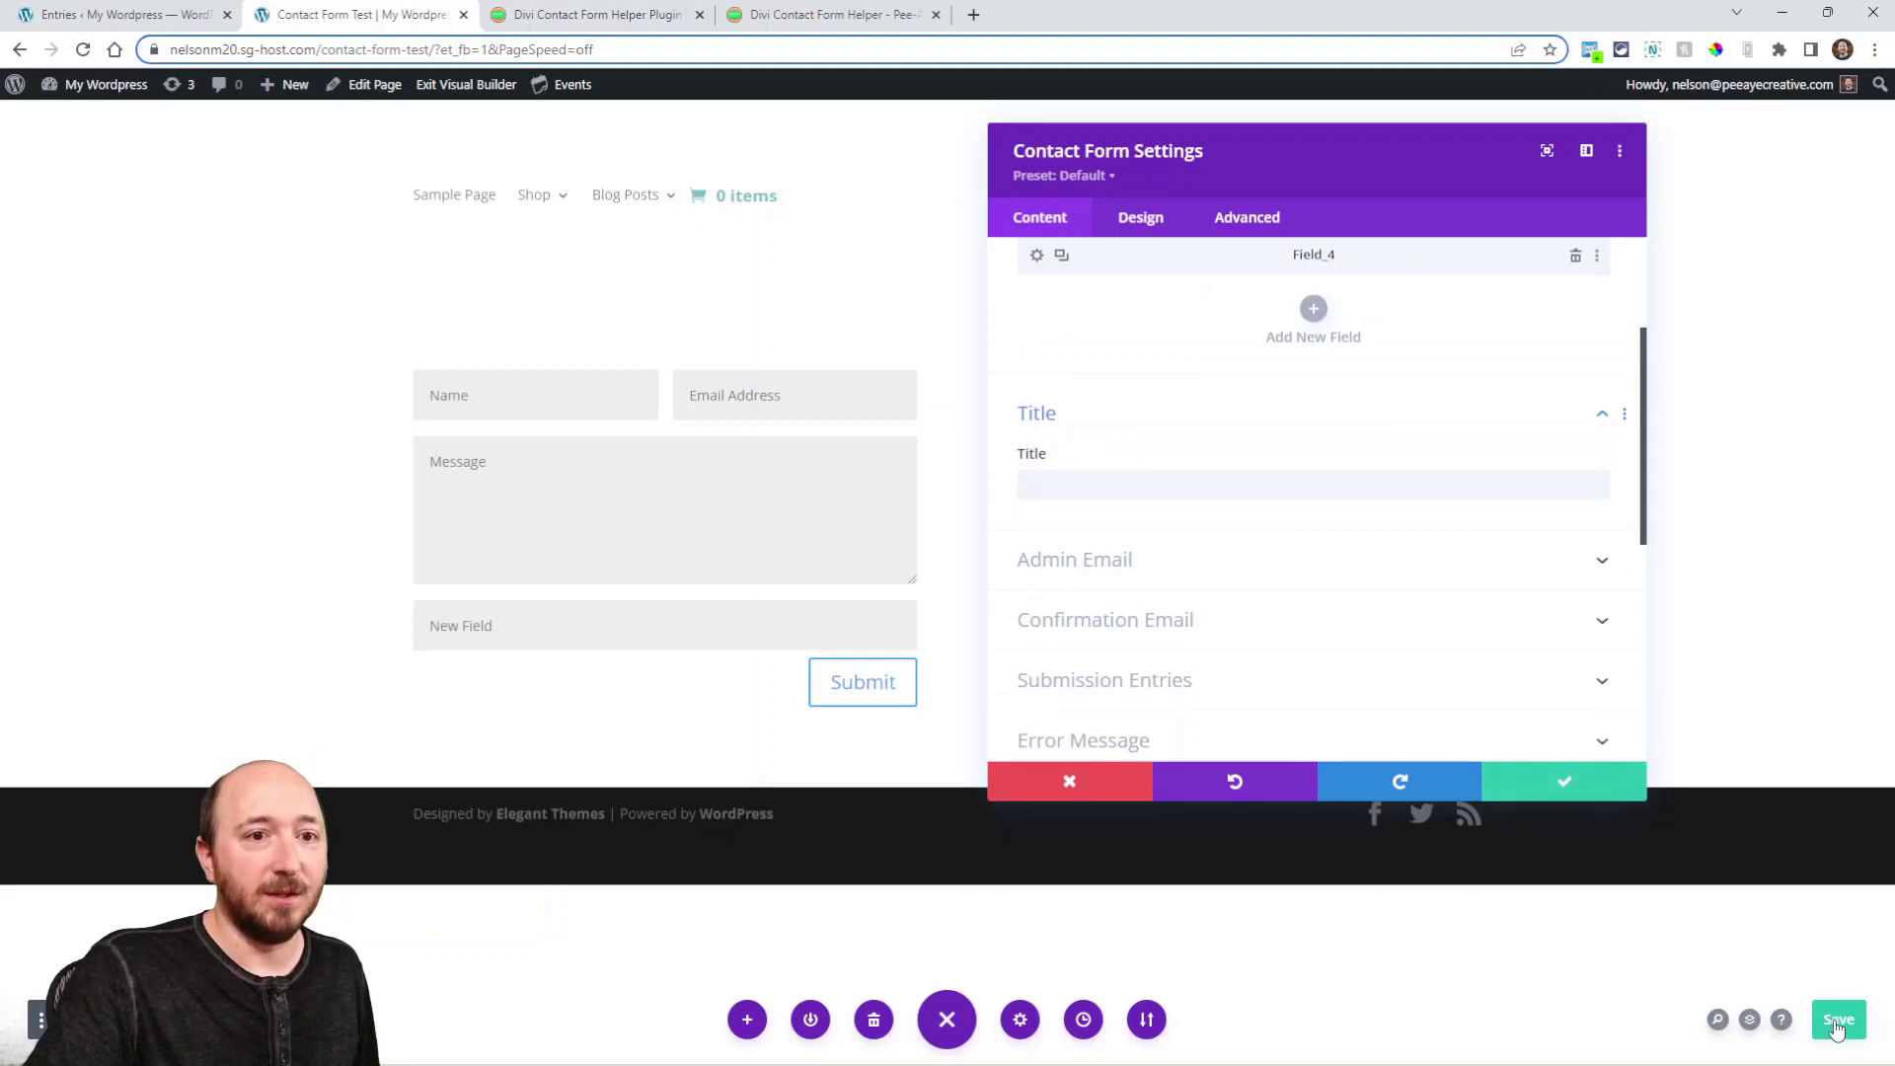
- After checking the live form, enable Show Label On Frontend for the Name field and save
click(454, 87)
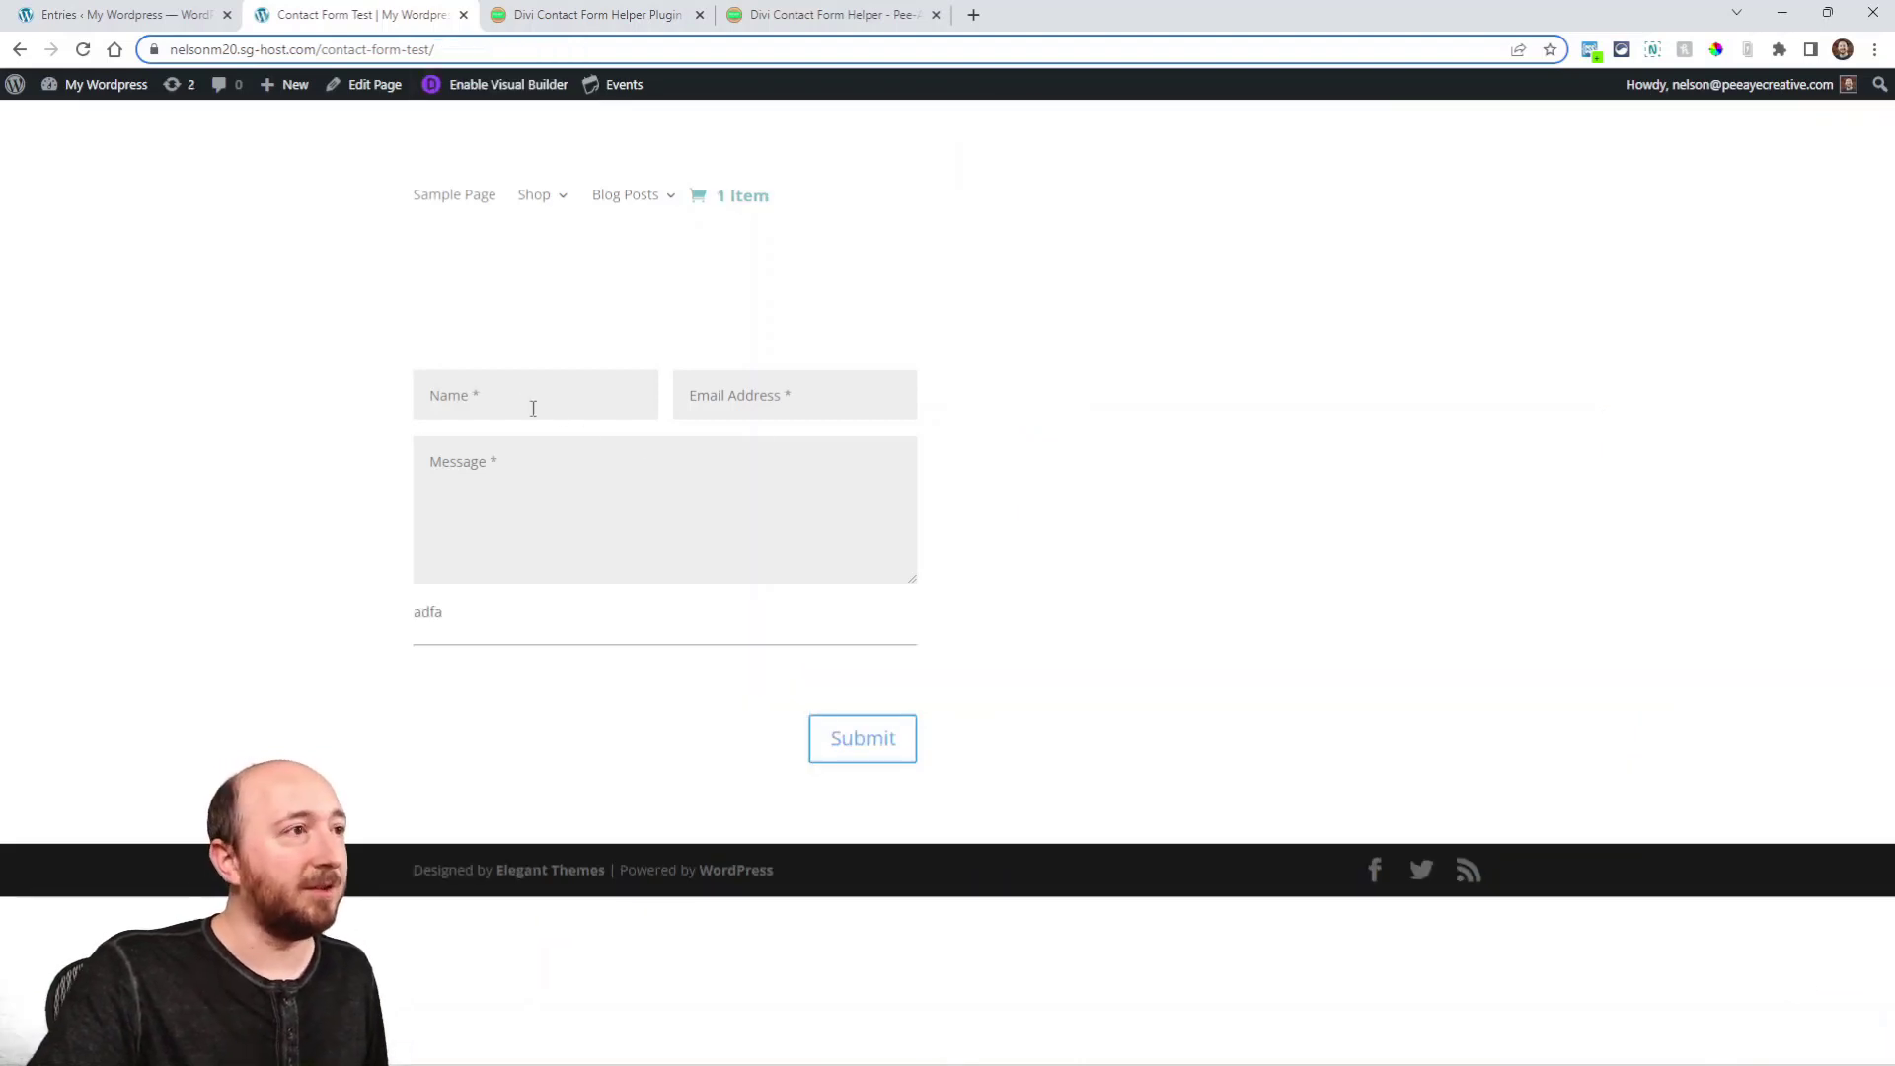
click(478, 397)
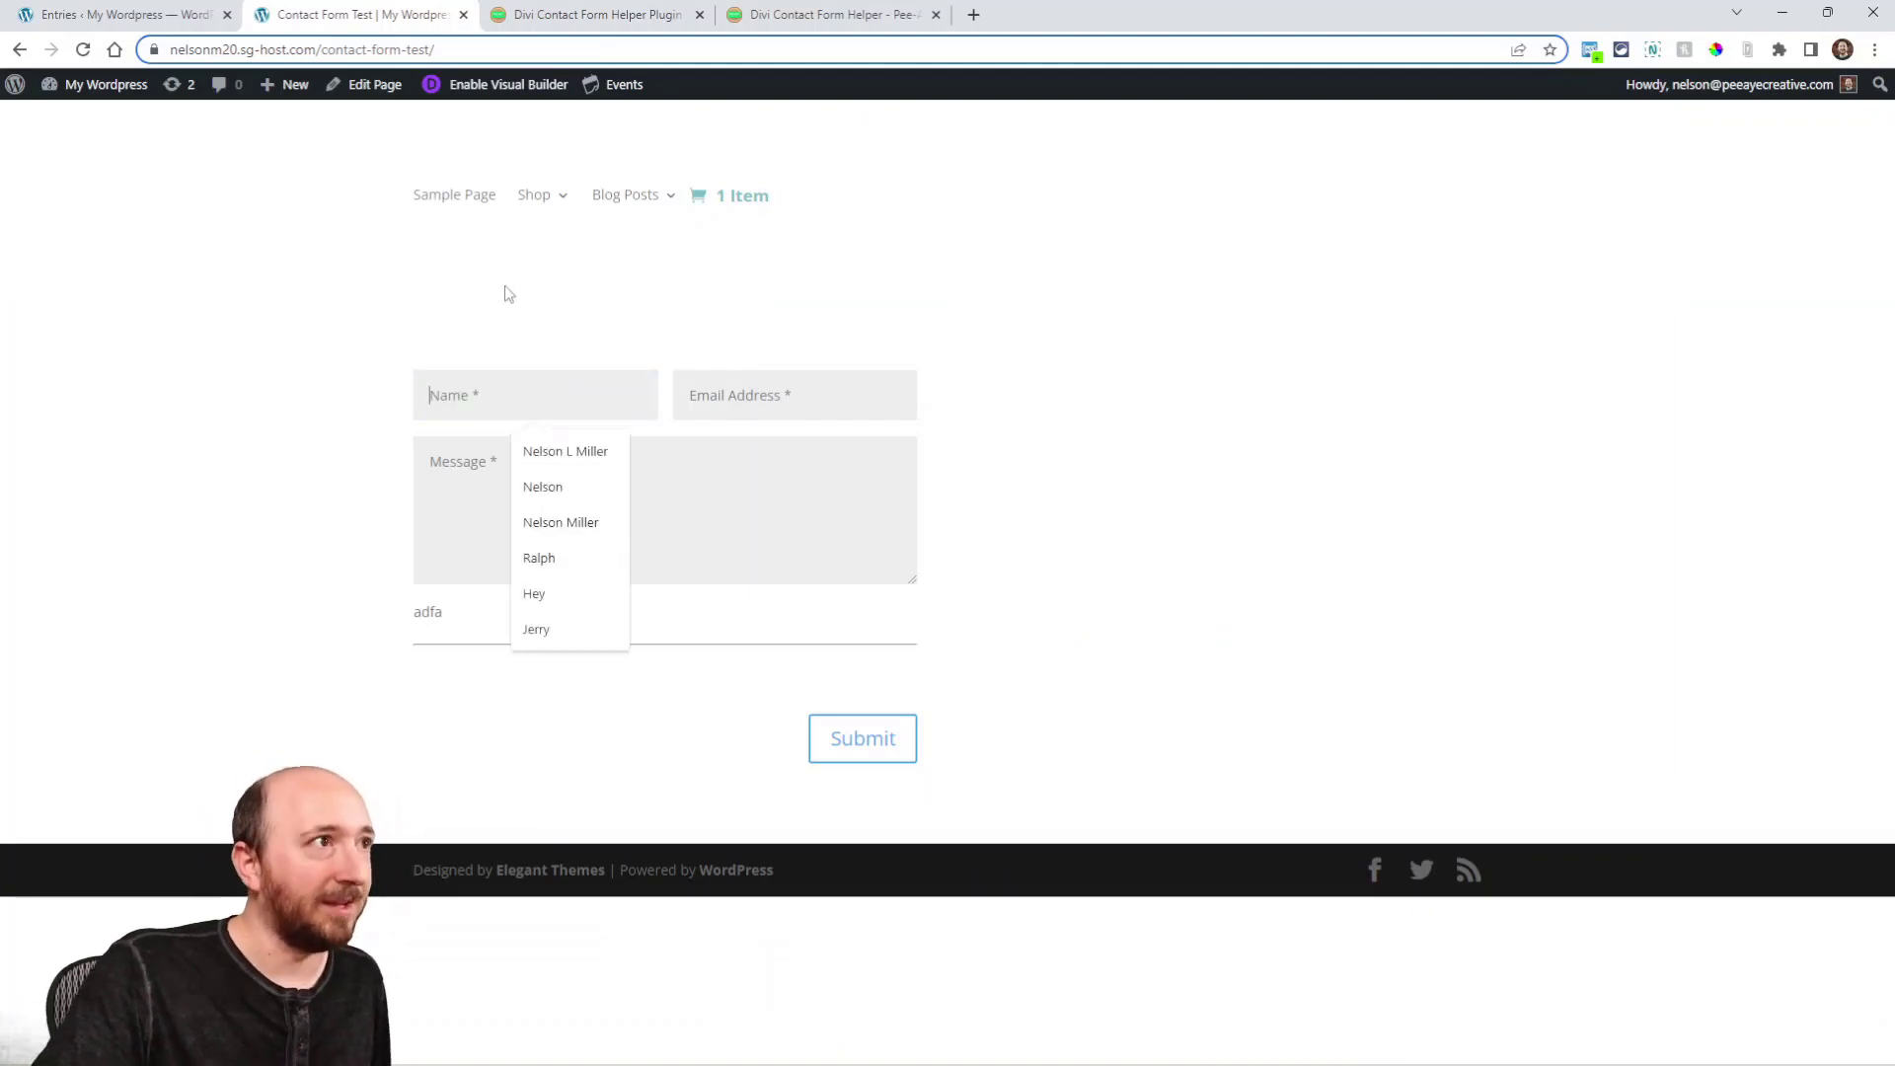
click(496, 87)
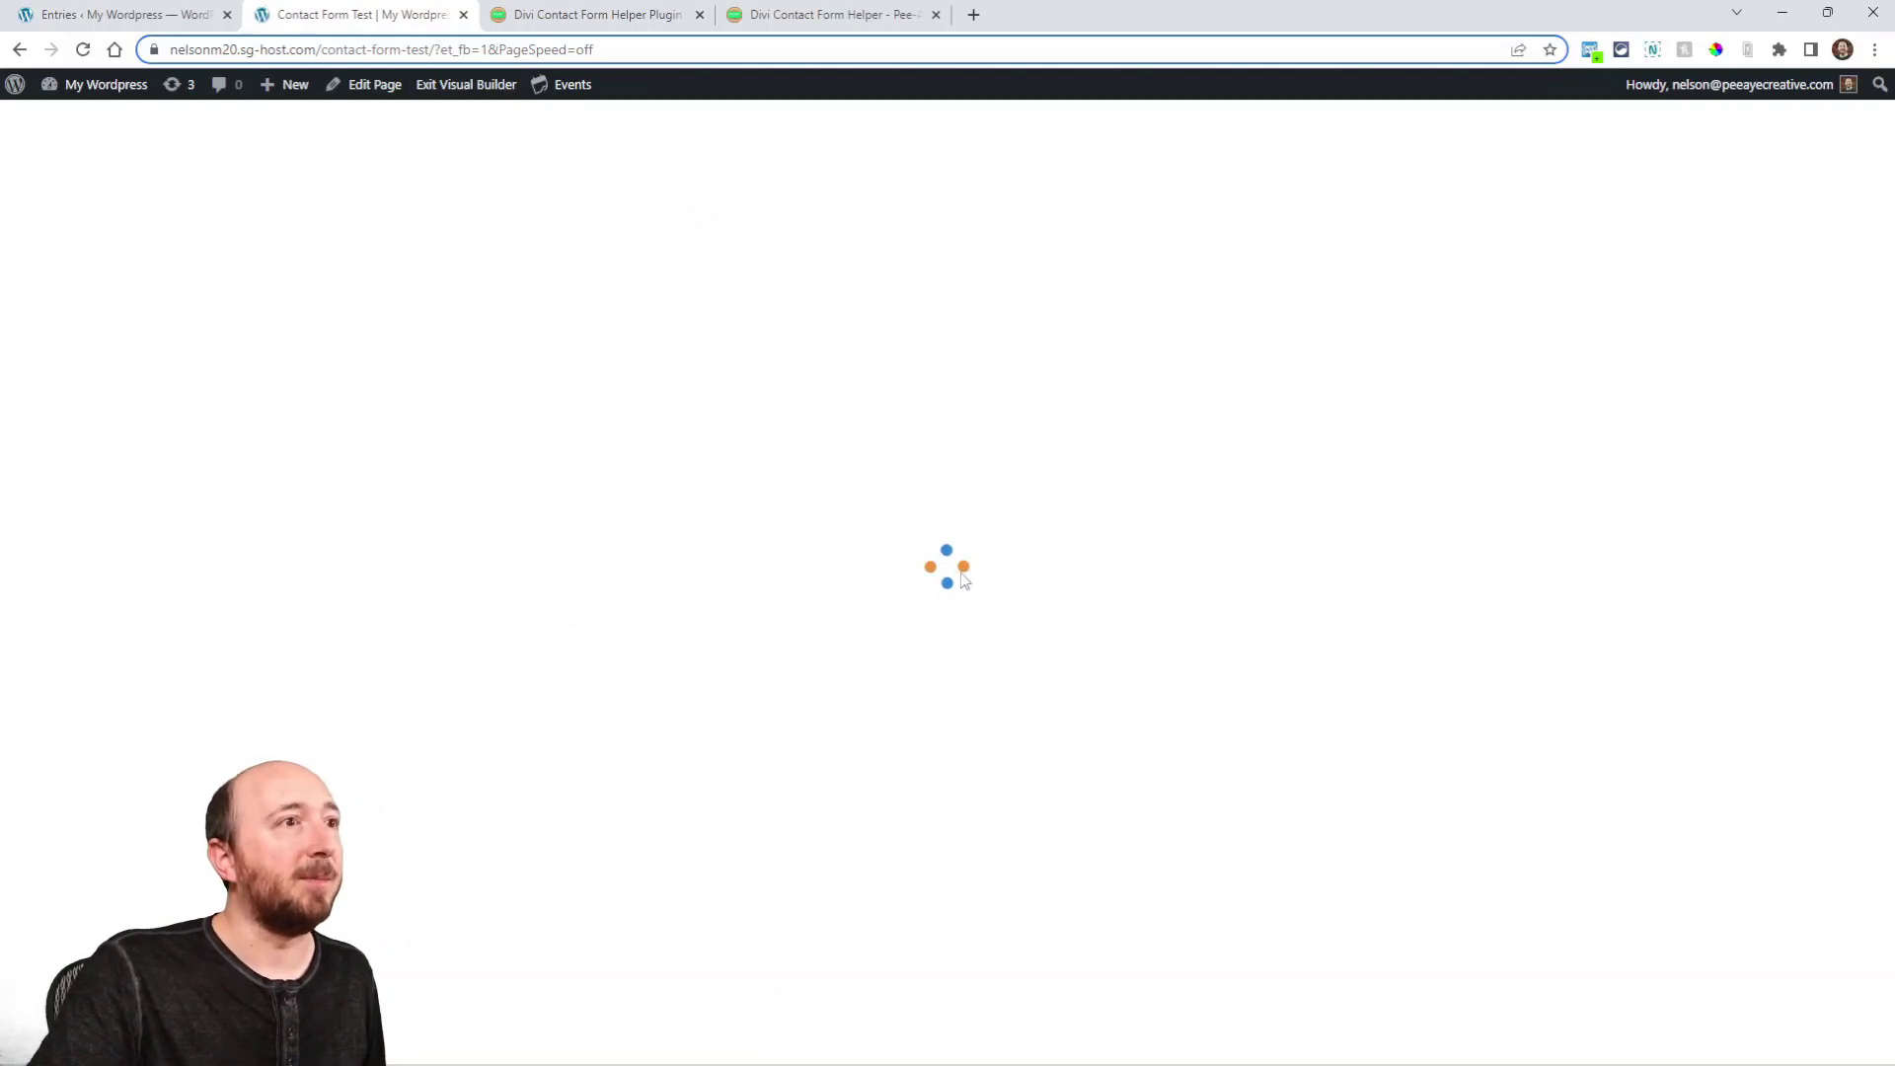
scroll(1064, 353, down, 2)
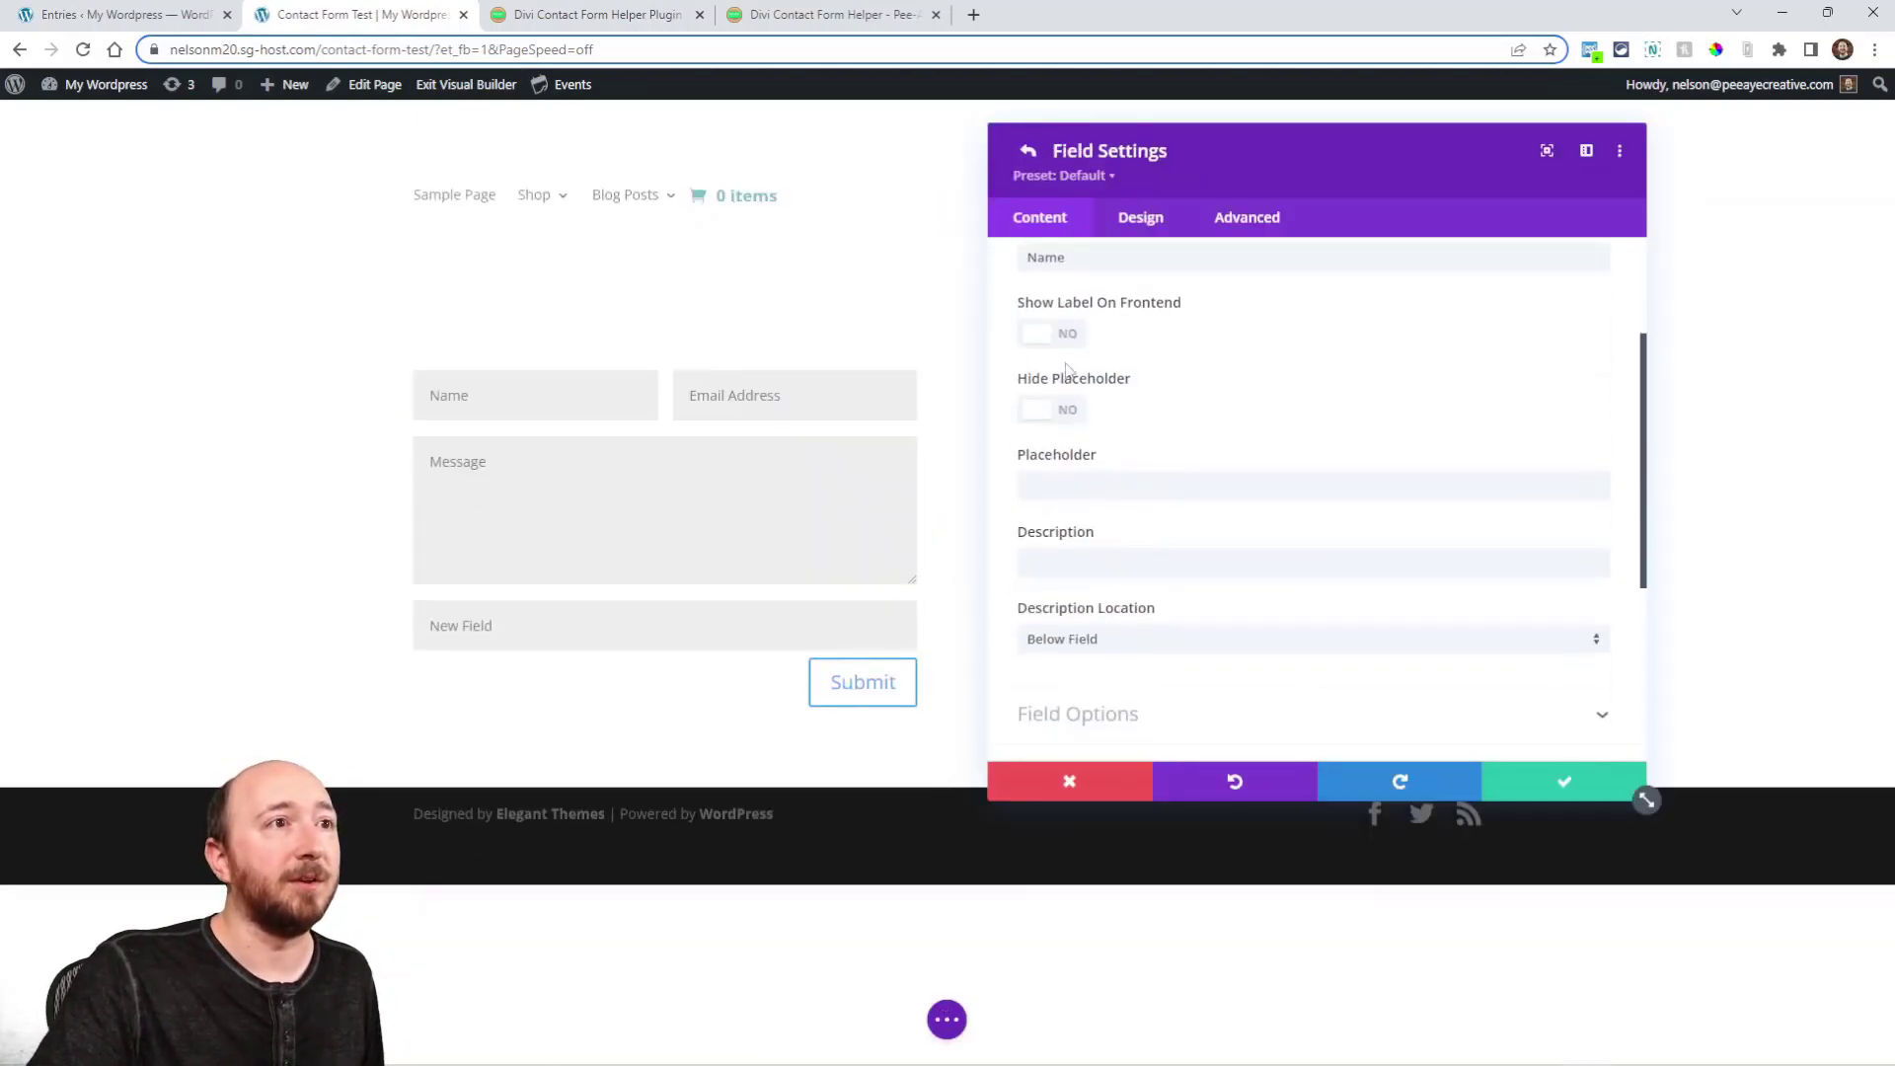
click(1045, 332)
click(1027, 151)
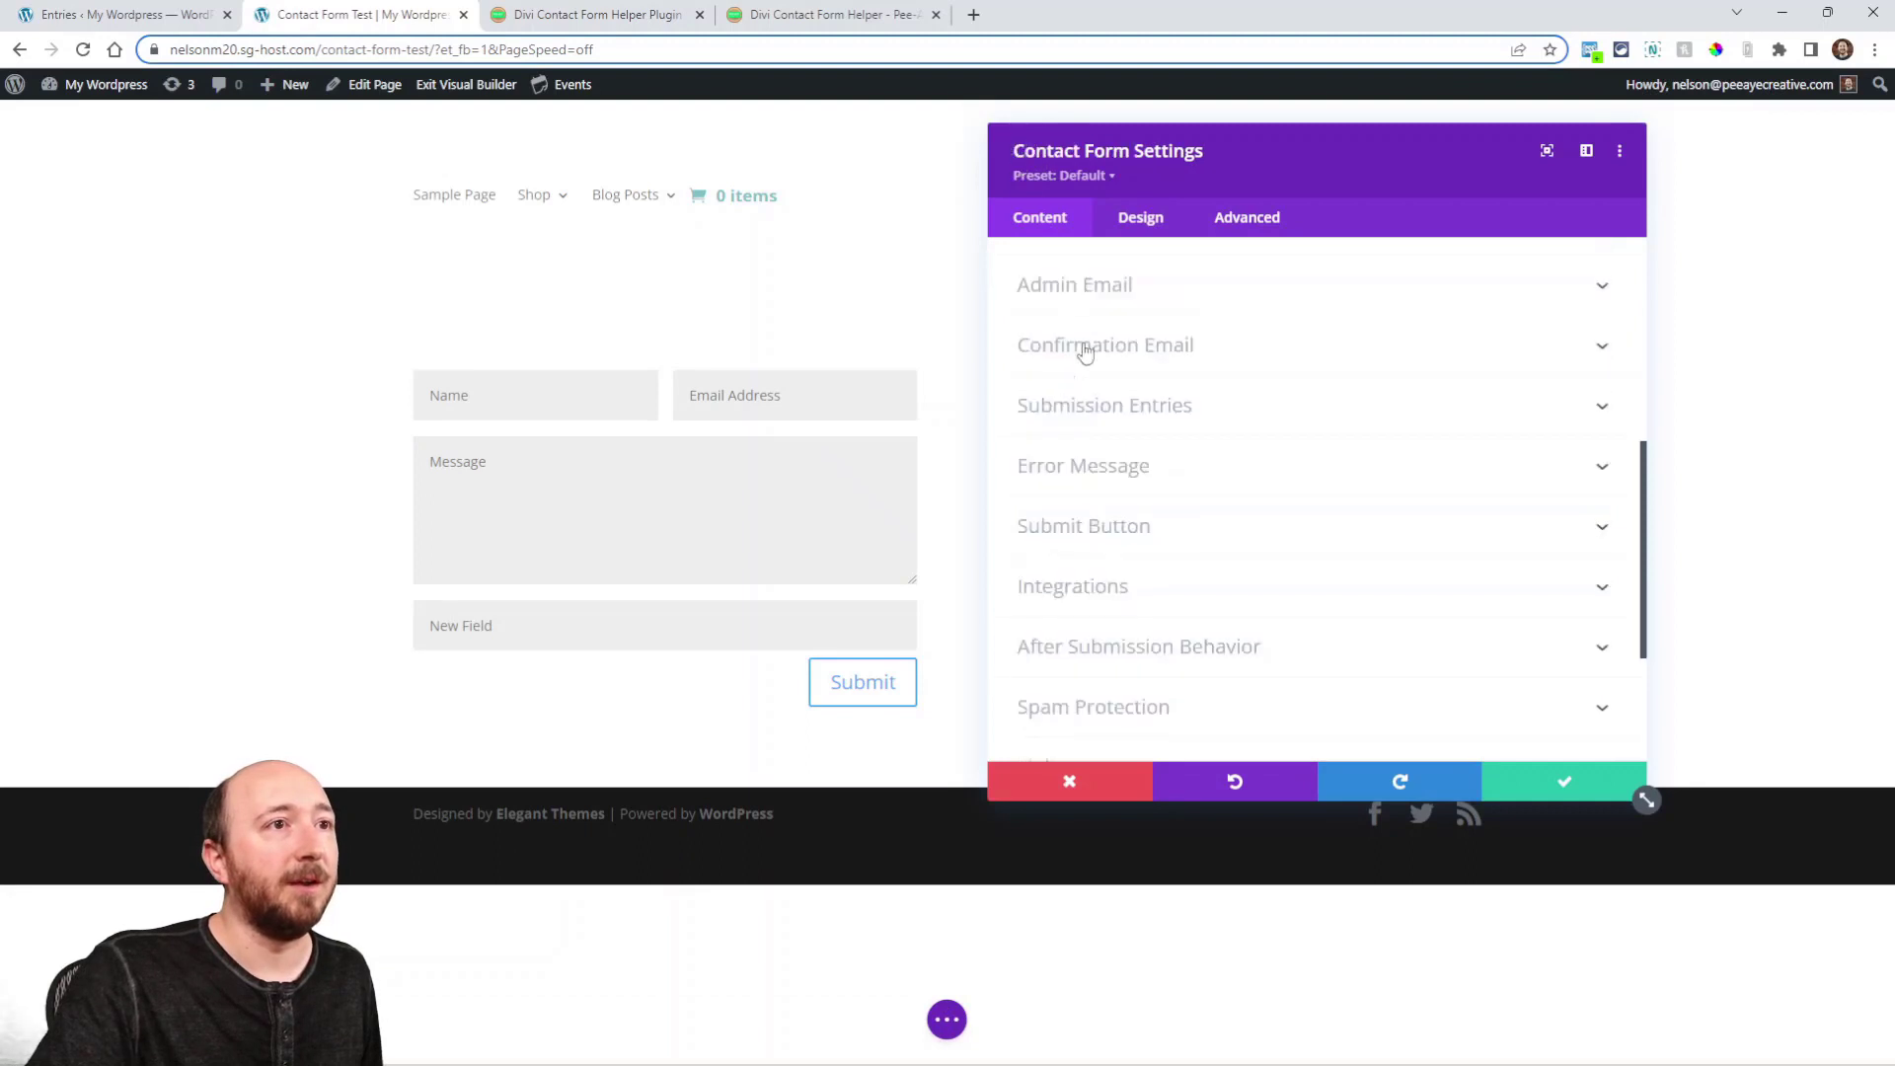
click(1569, 787)
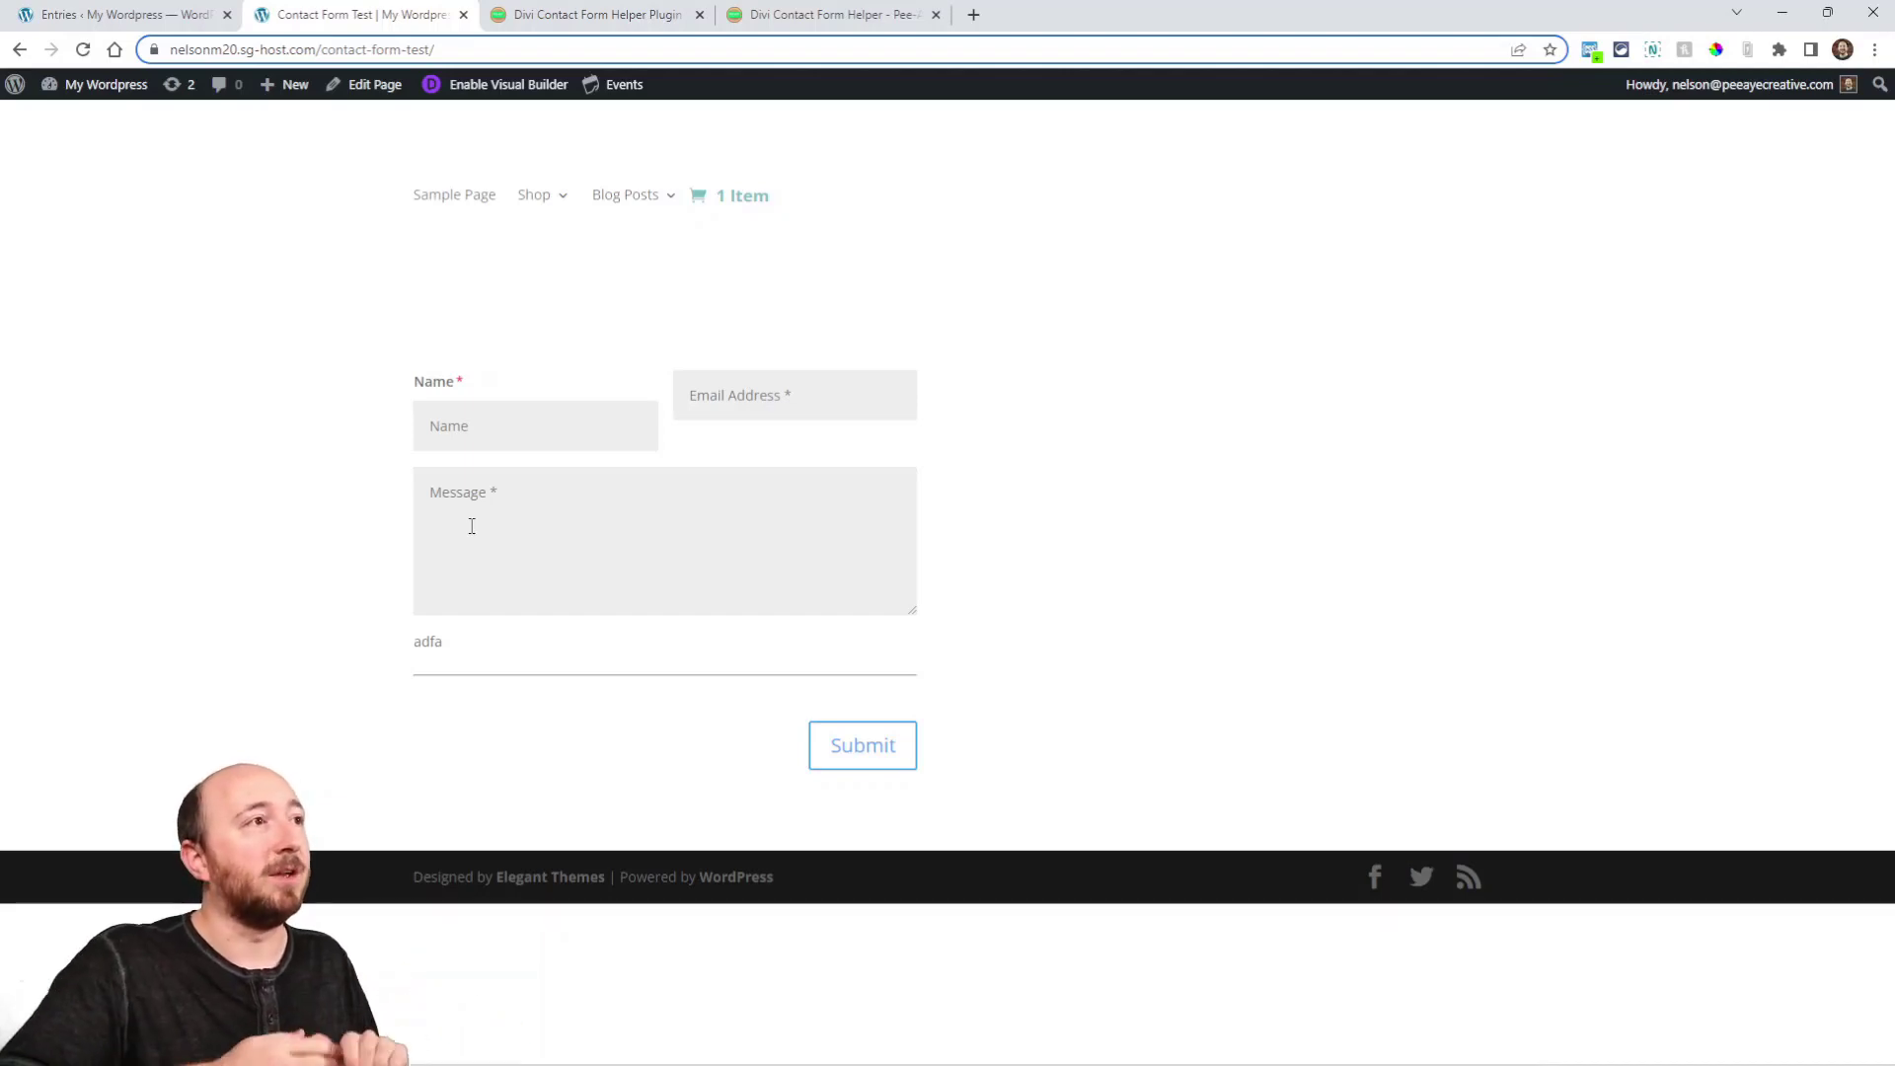
click(118, 13)
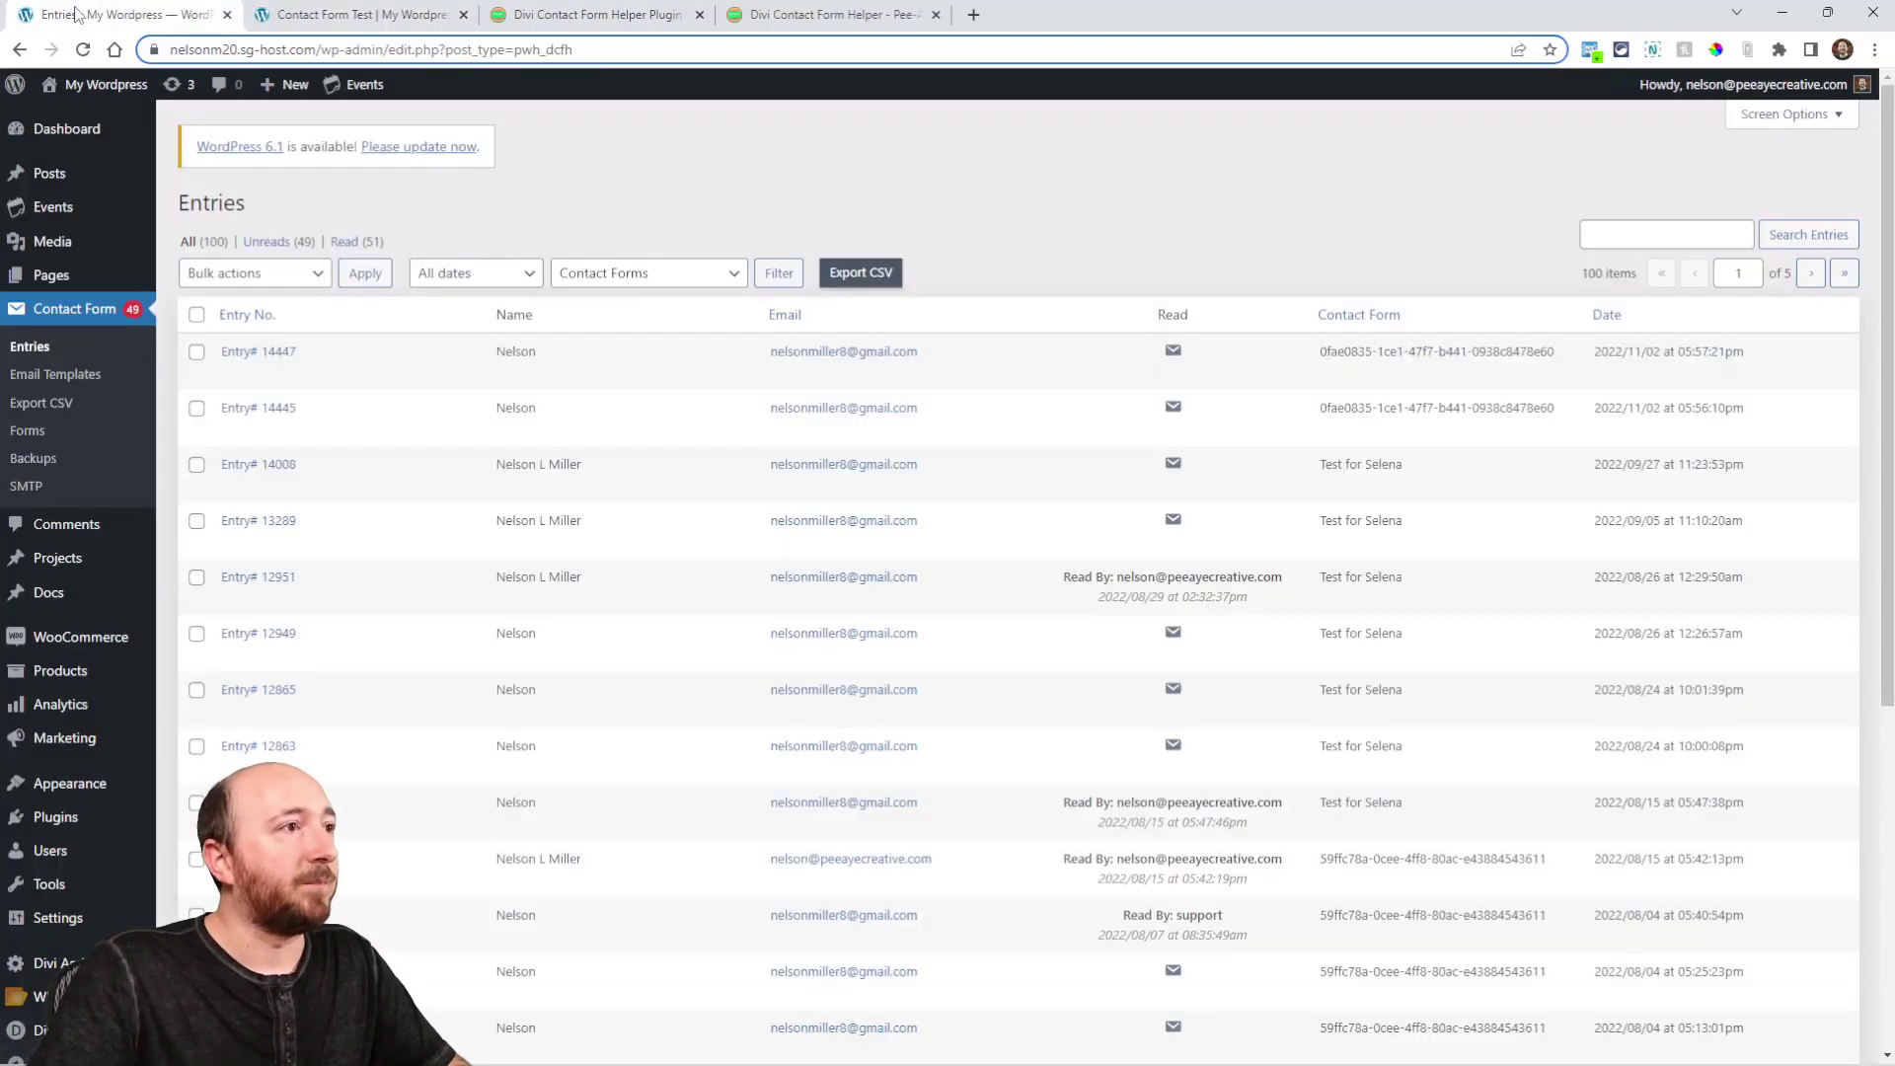
click(592, 14)
scroll(658, 538, down, 1)
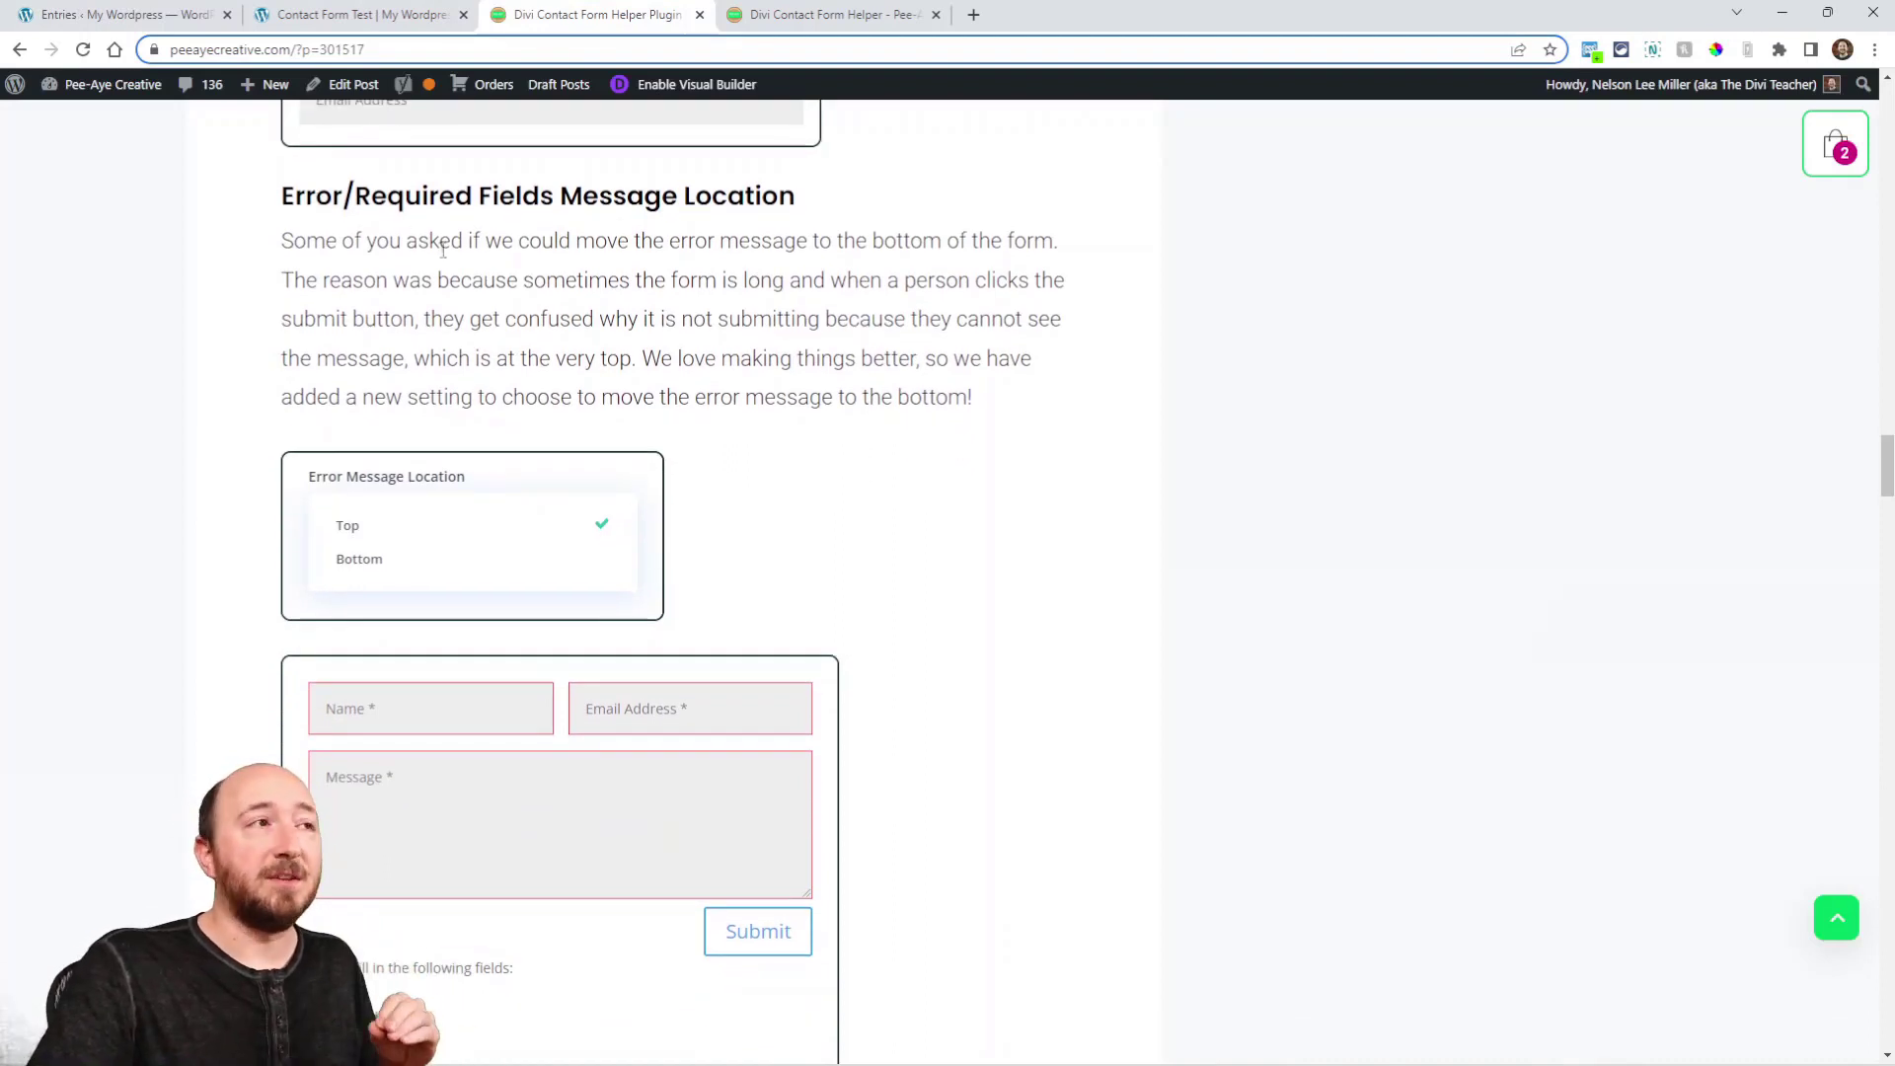
click(326, 16)
click(872, 745)
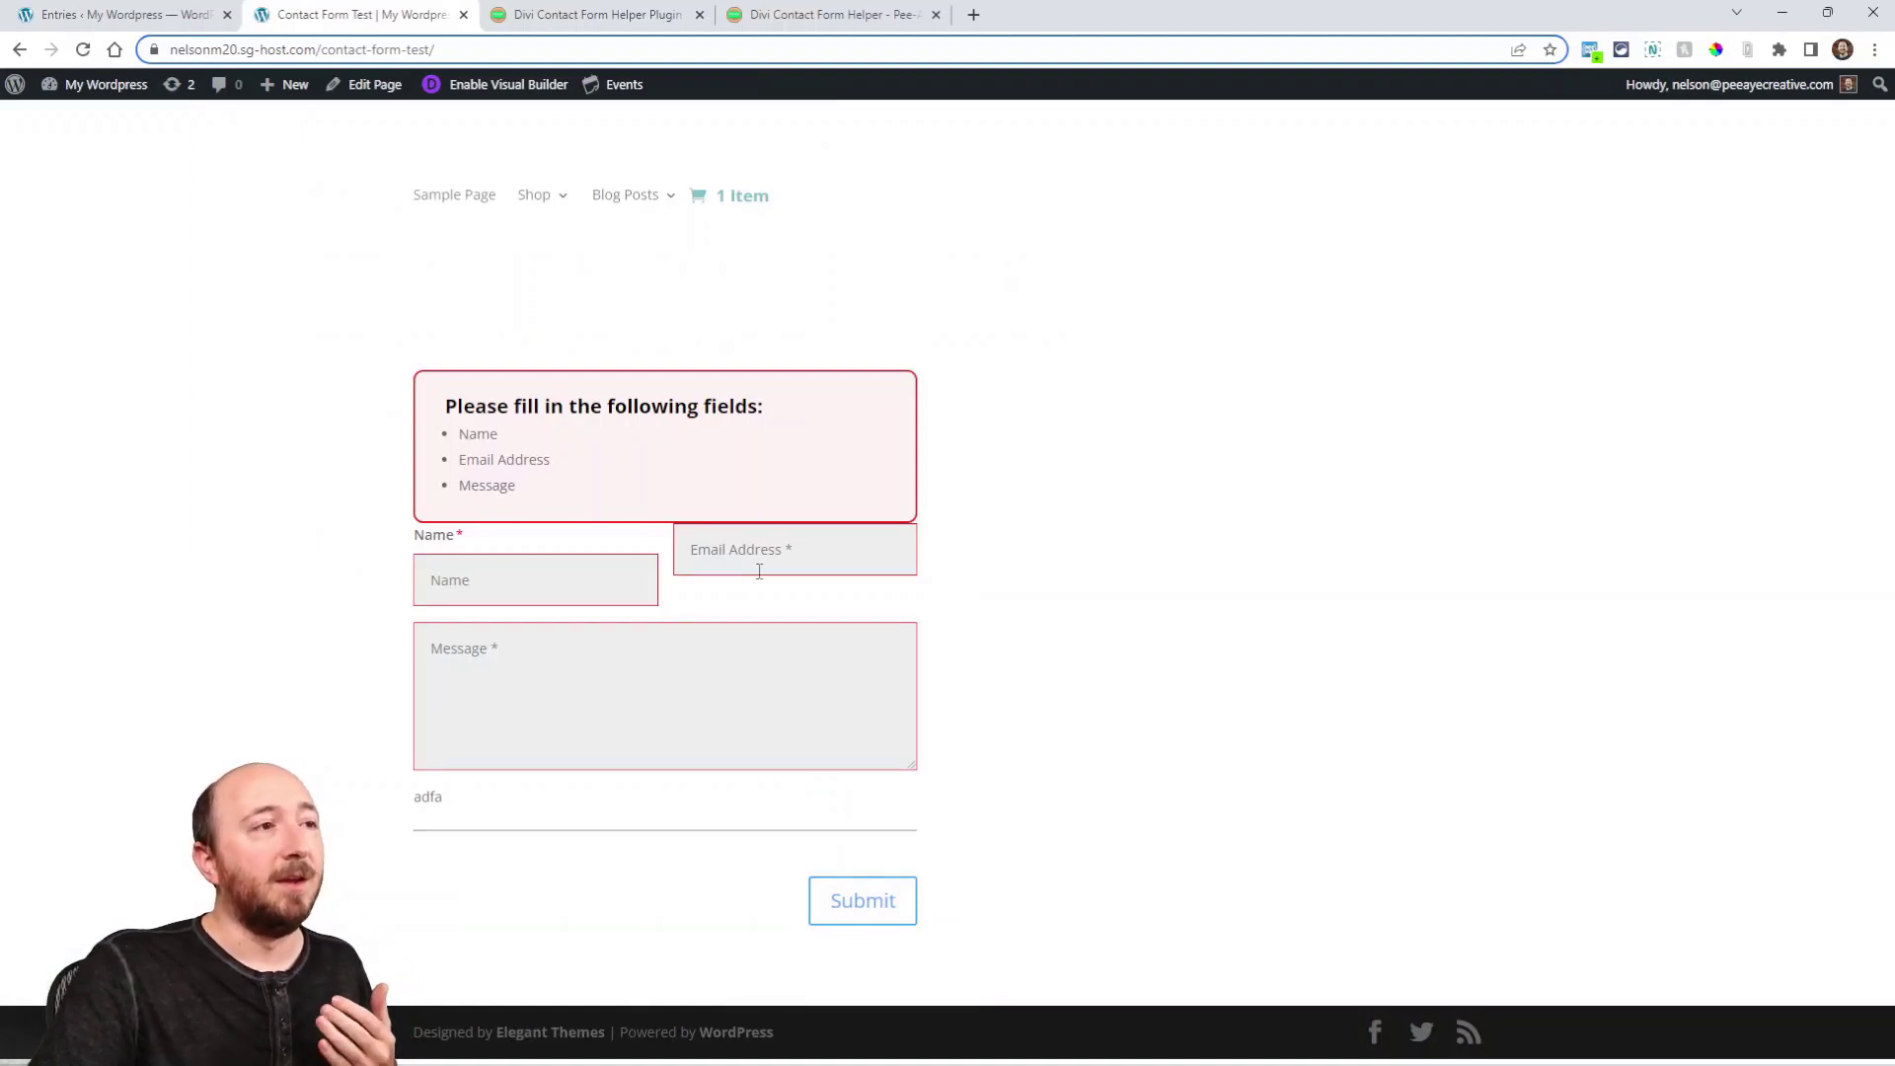
drag(530, 493, 427, 418)
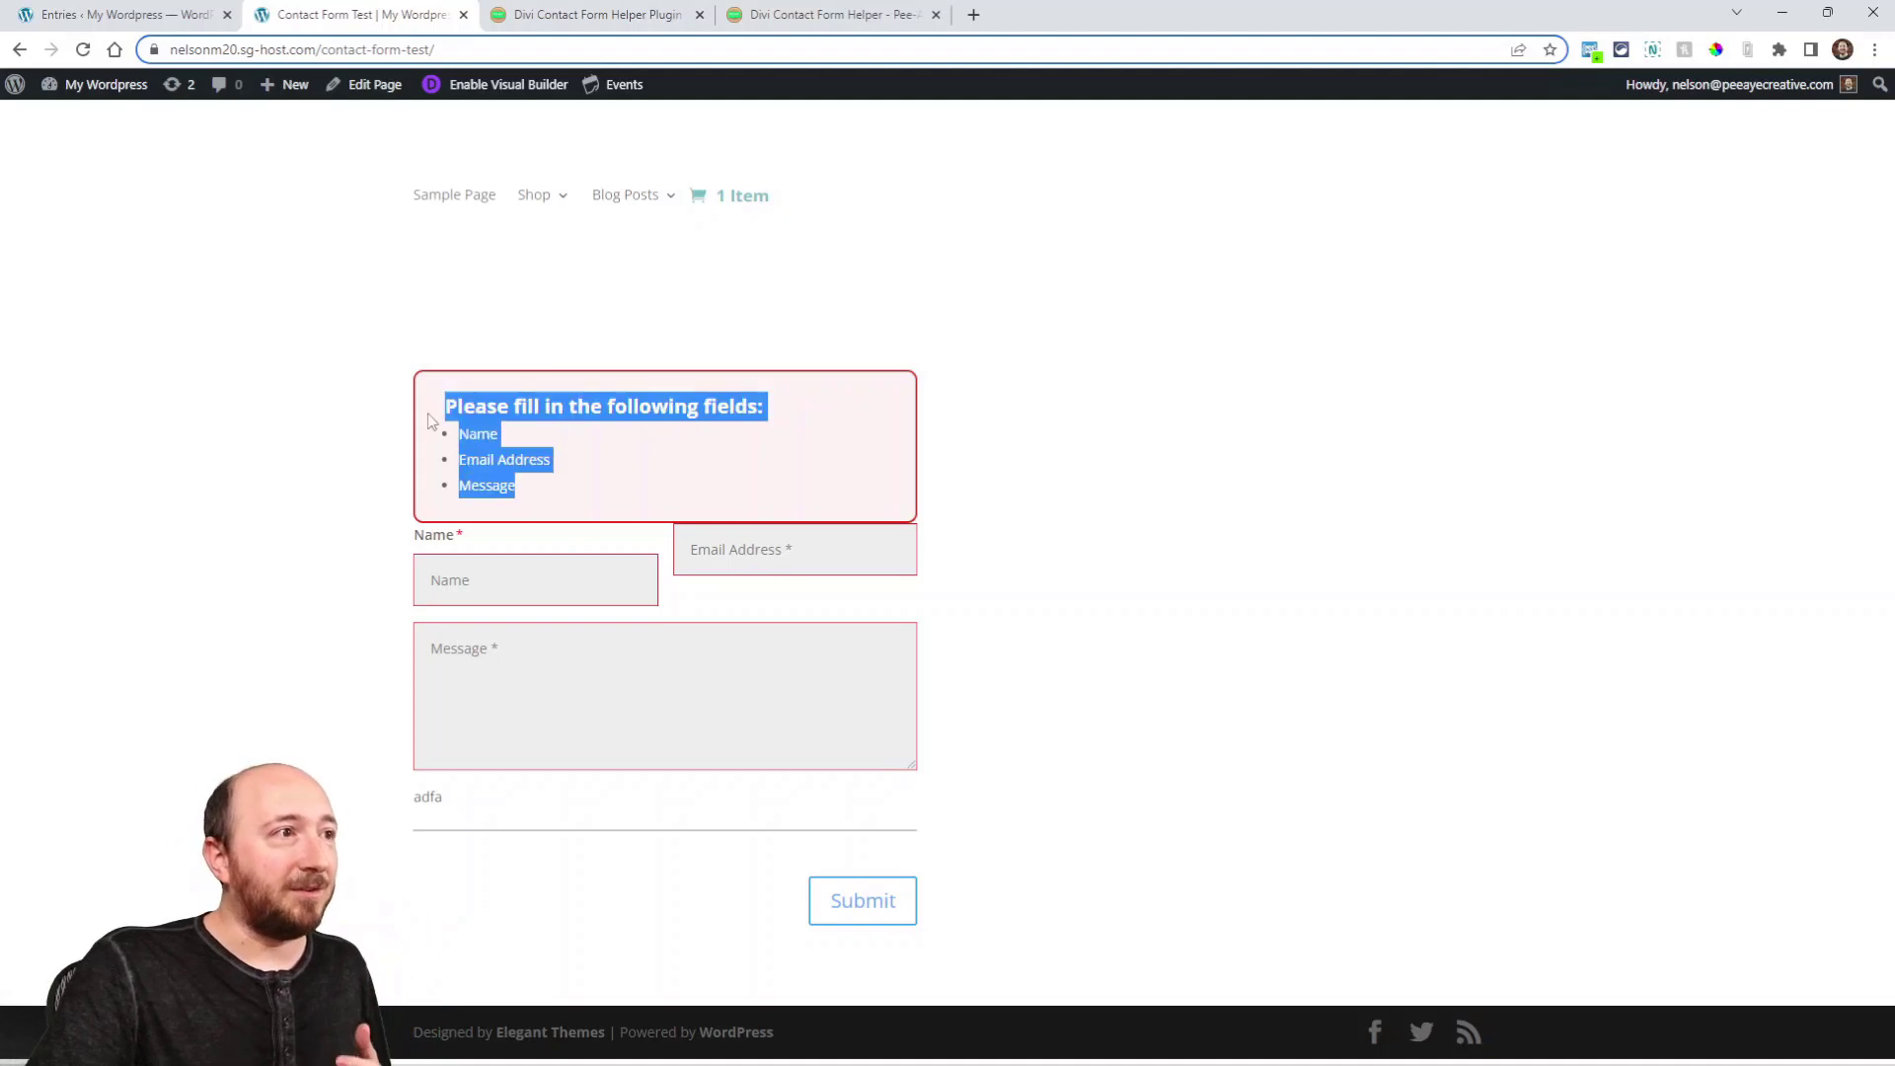
click(680, 504)
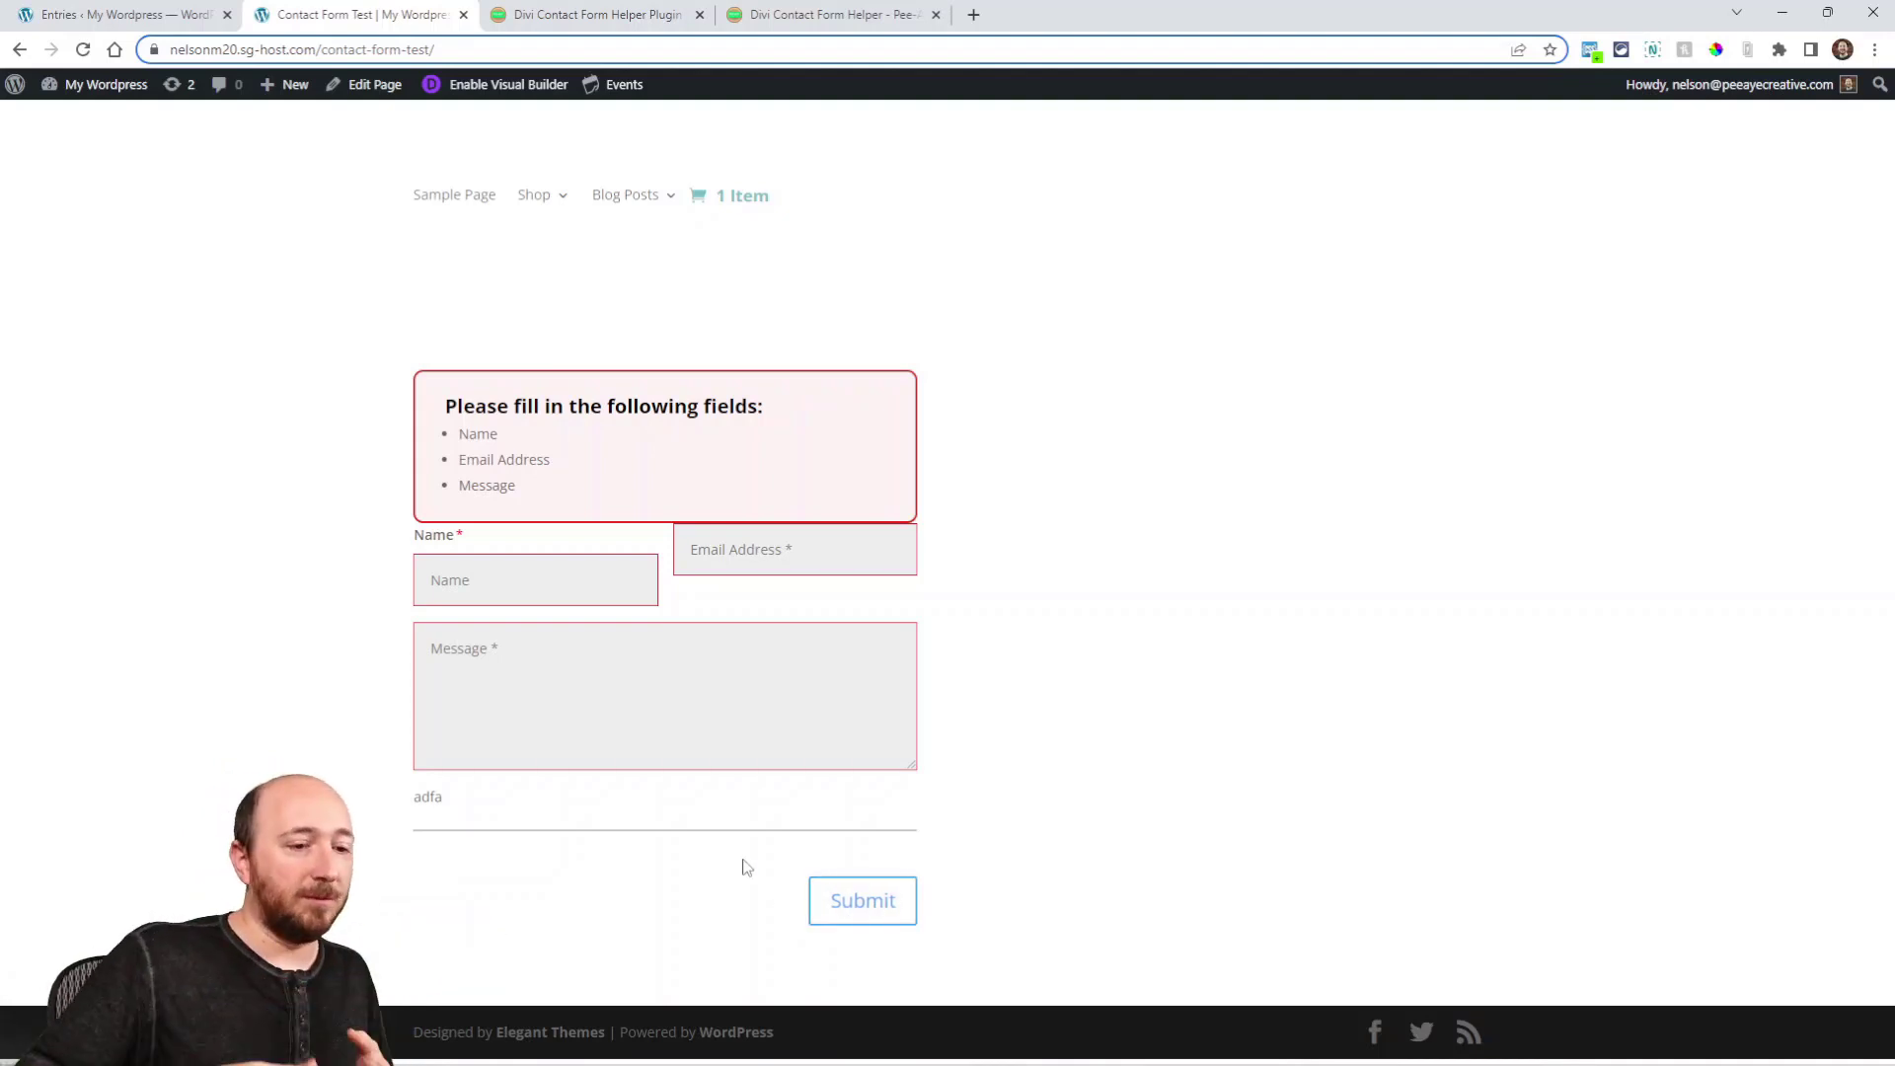
drag(553, 478, 443, 416)
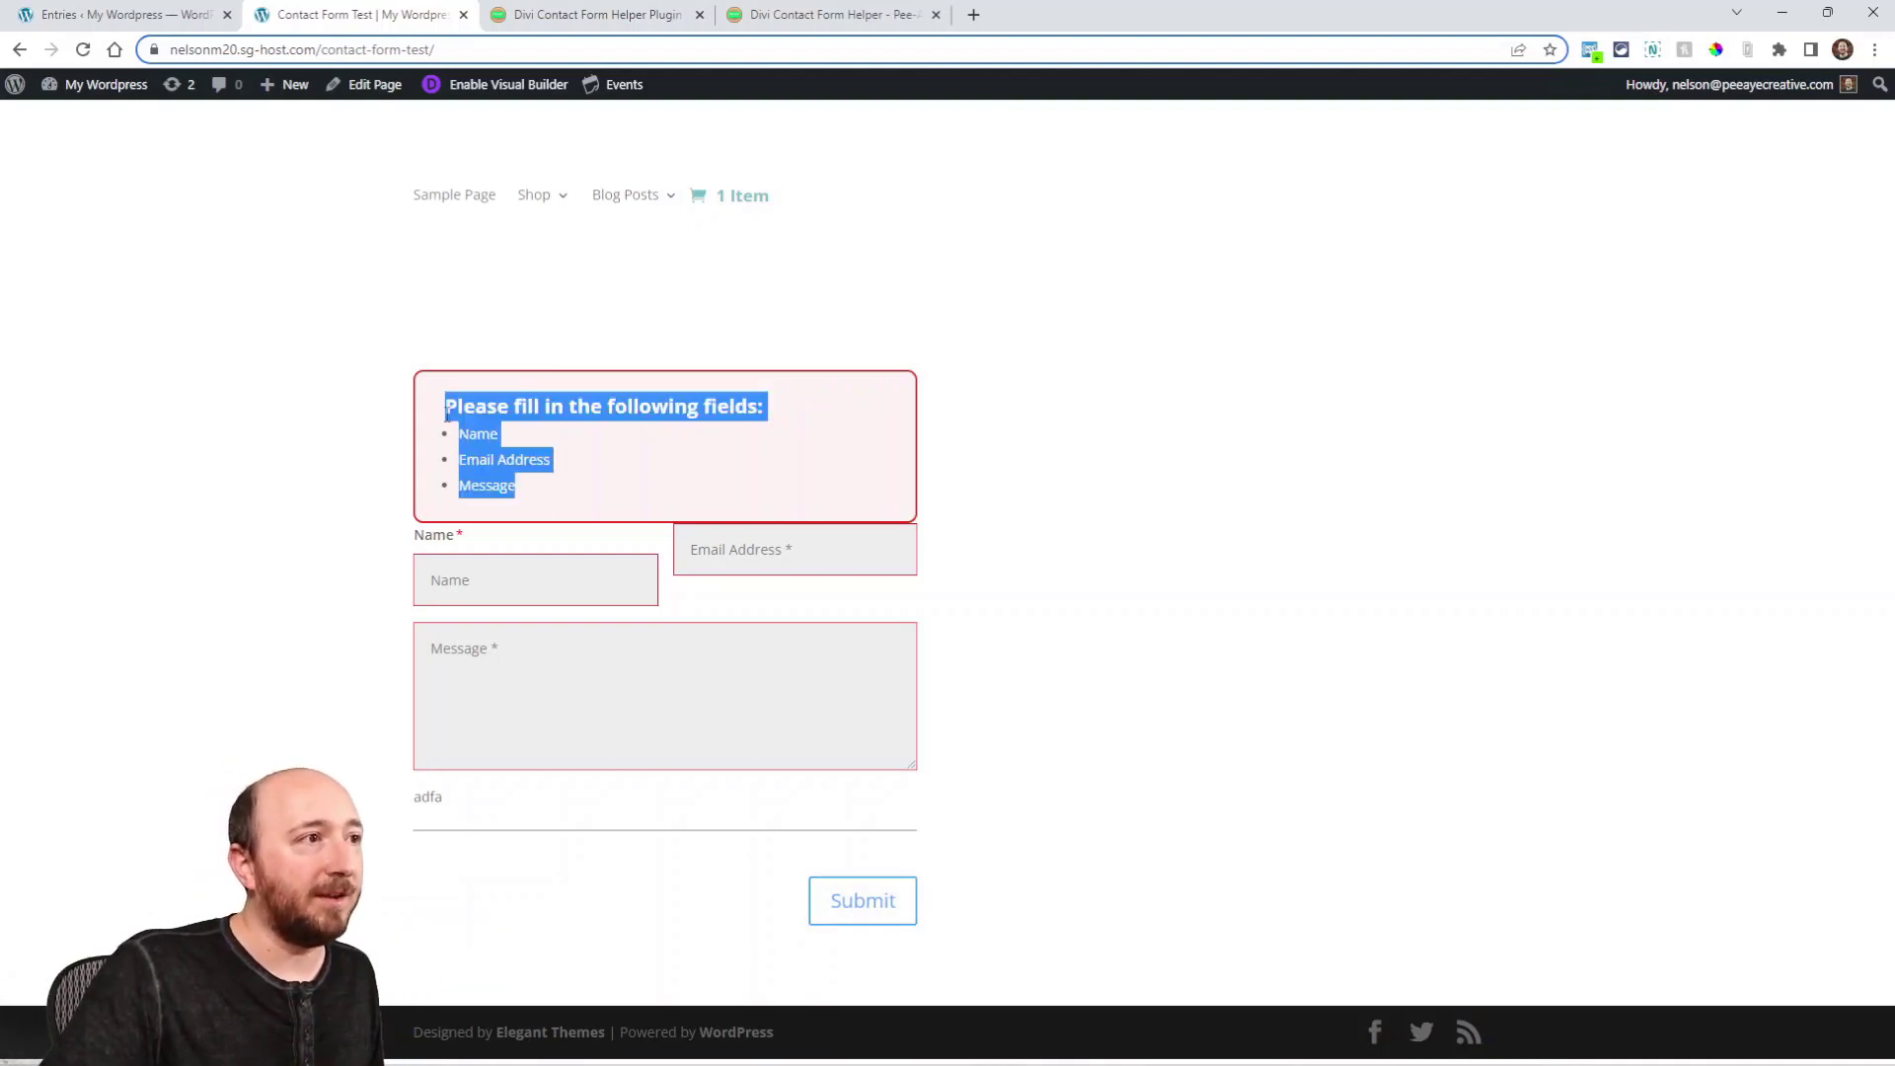
click(558, 478)
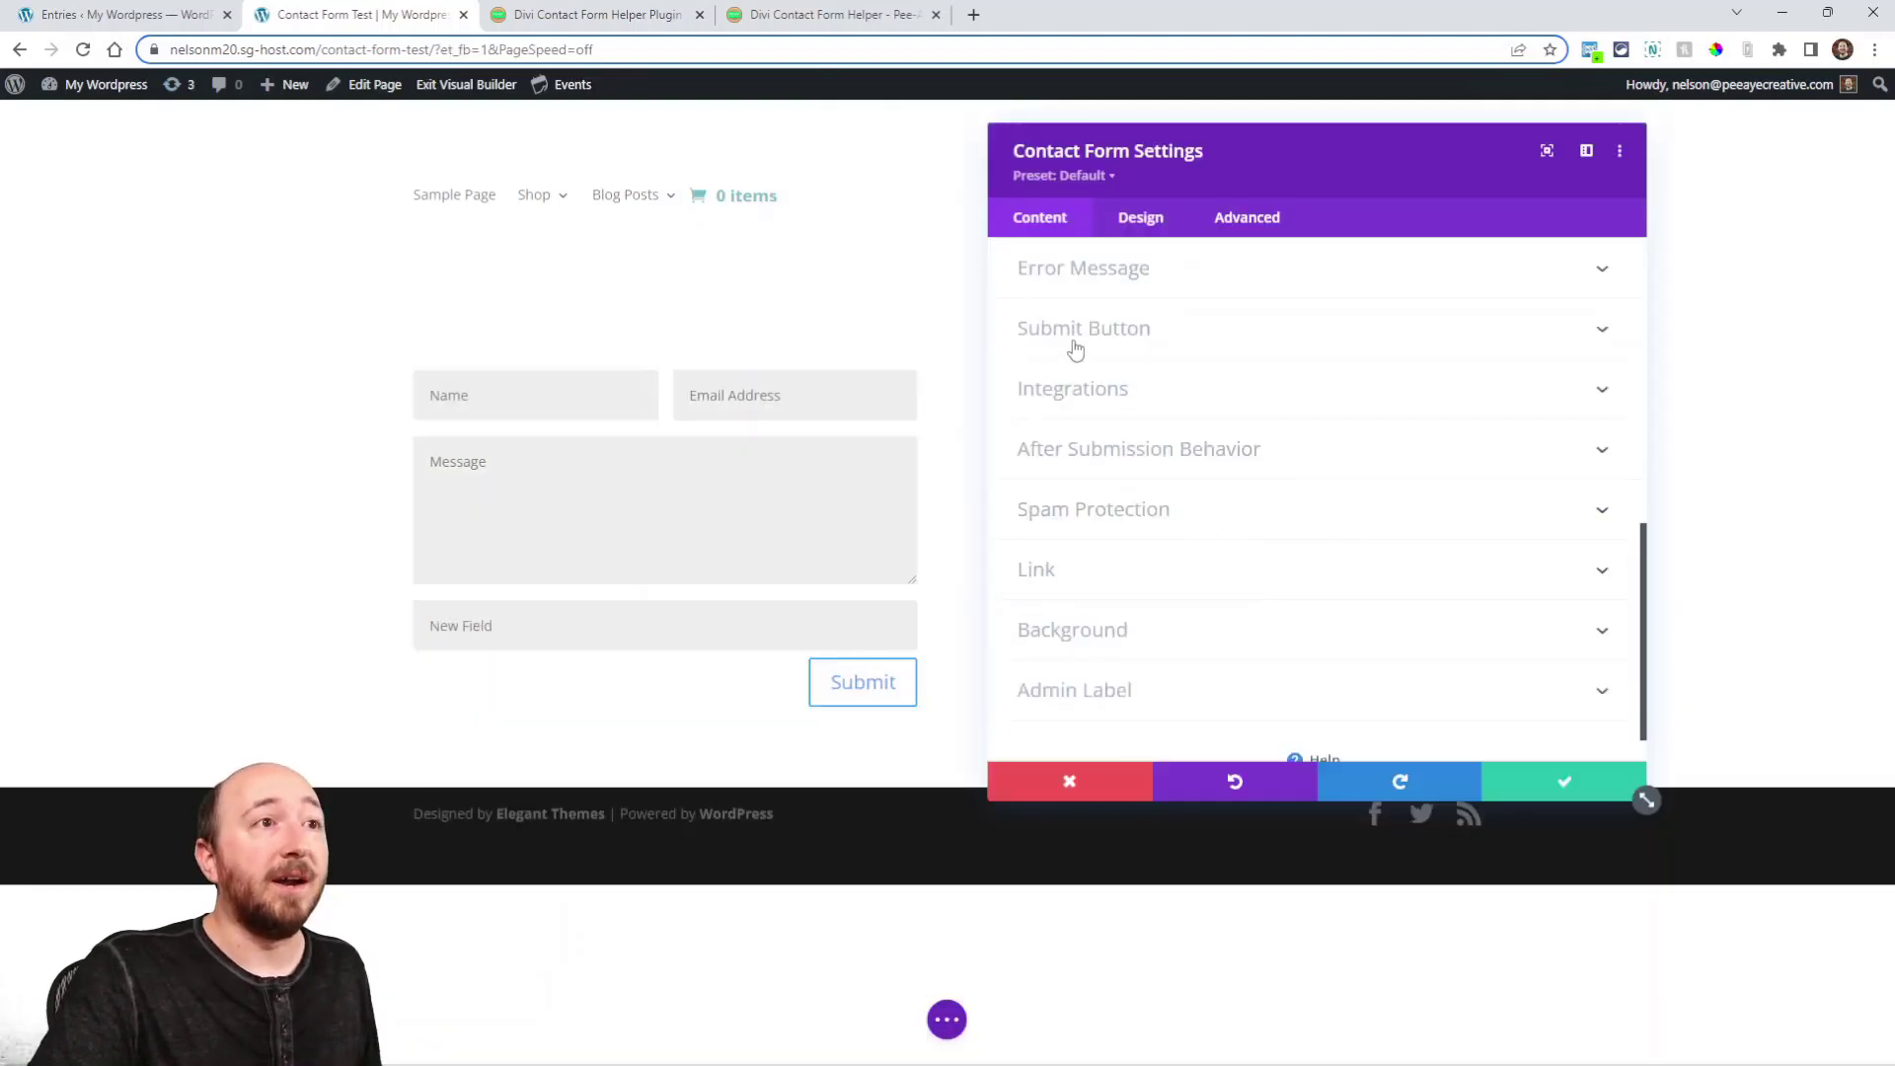
- Set the contact form's Error Message Location to Bottom
scroll(1076, 350, up, 2)
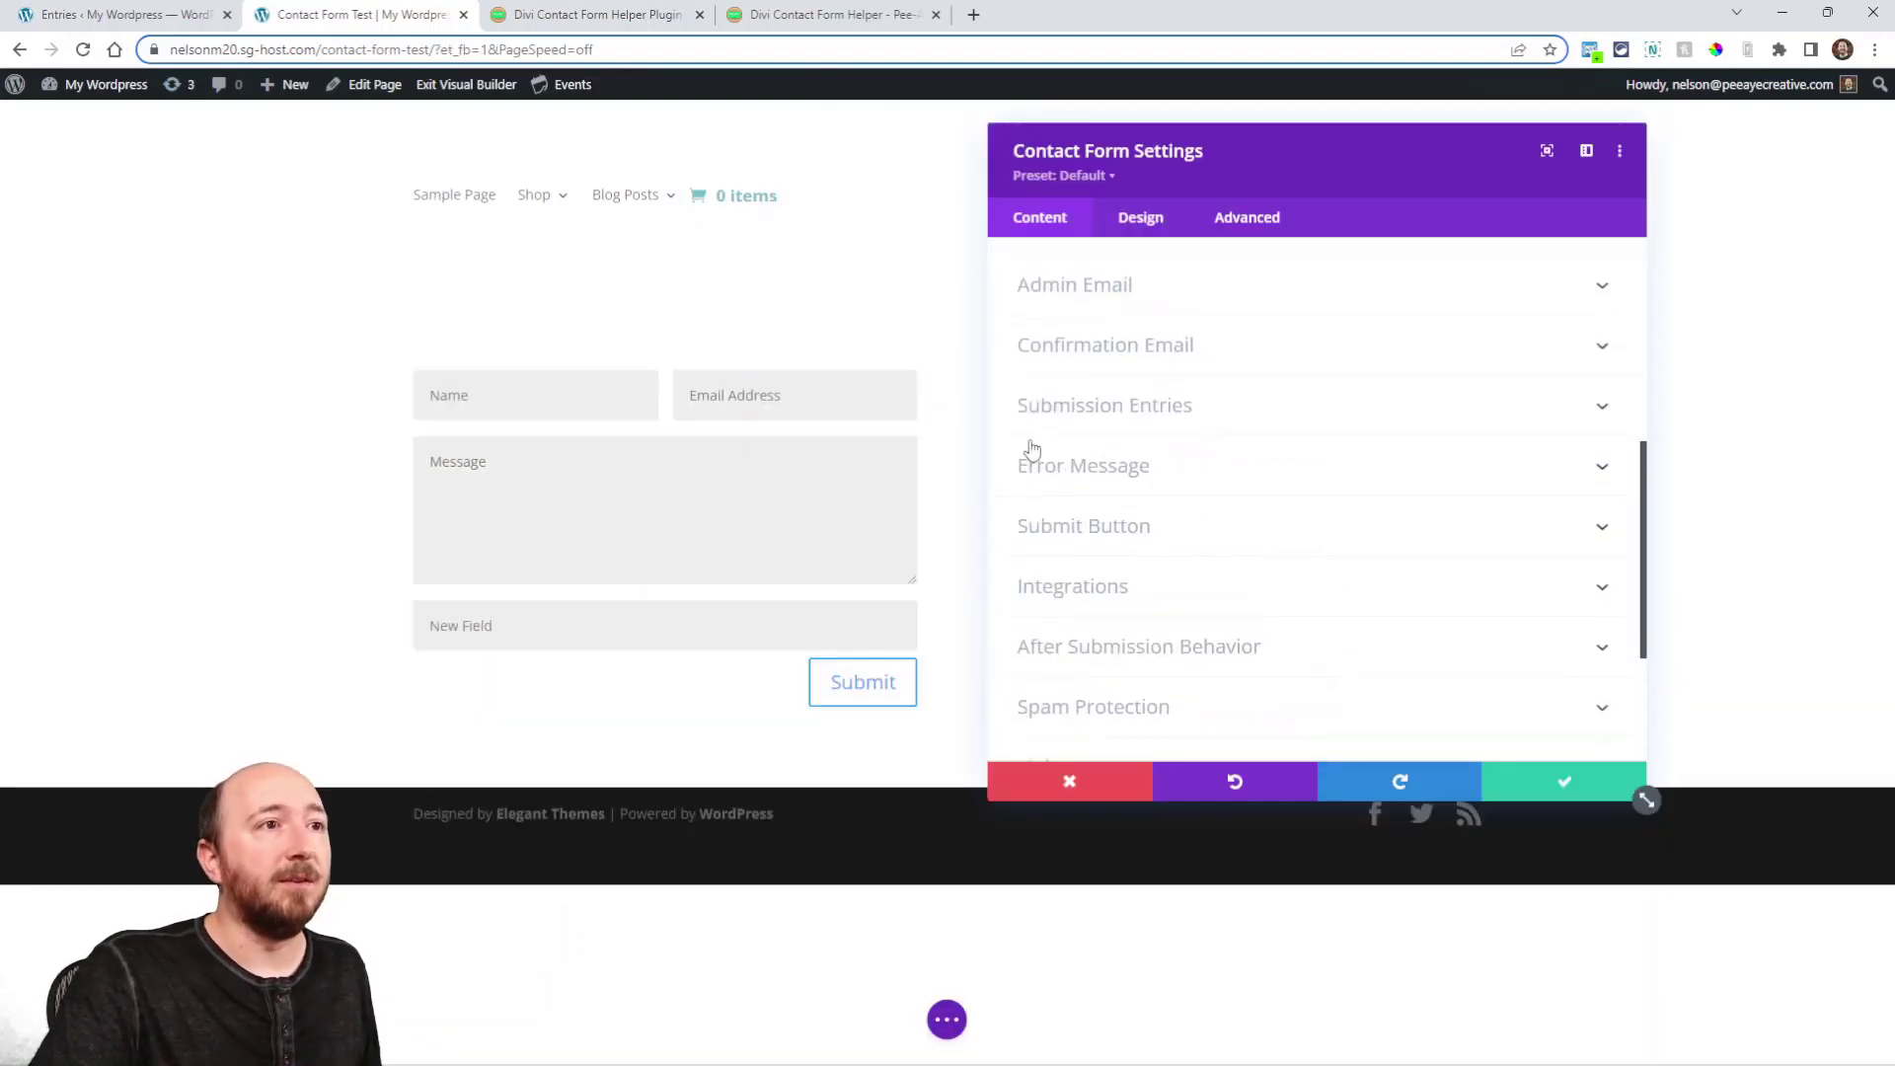
click(1083, 472)
scroll(1214, 498, up, 3)
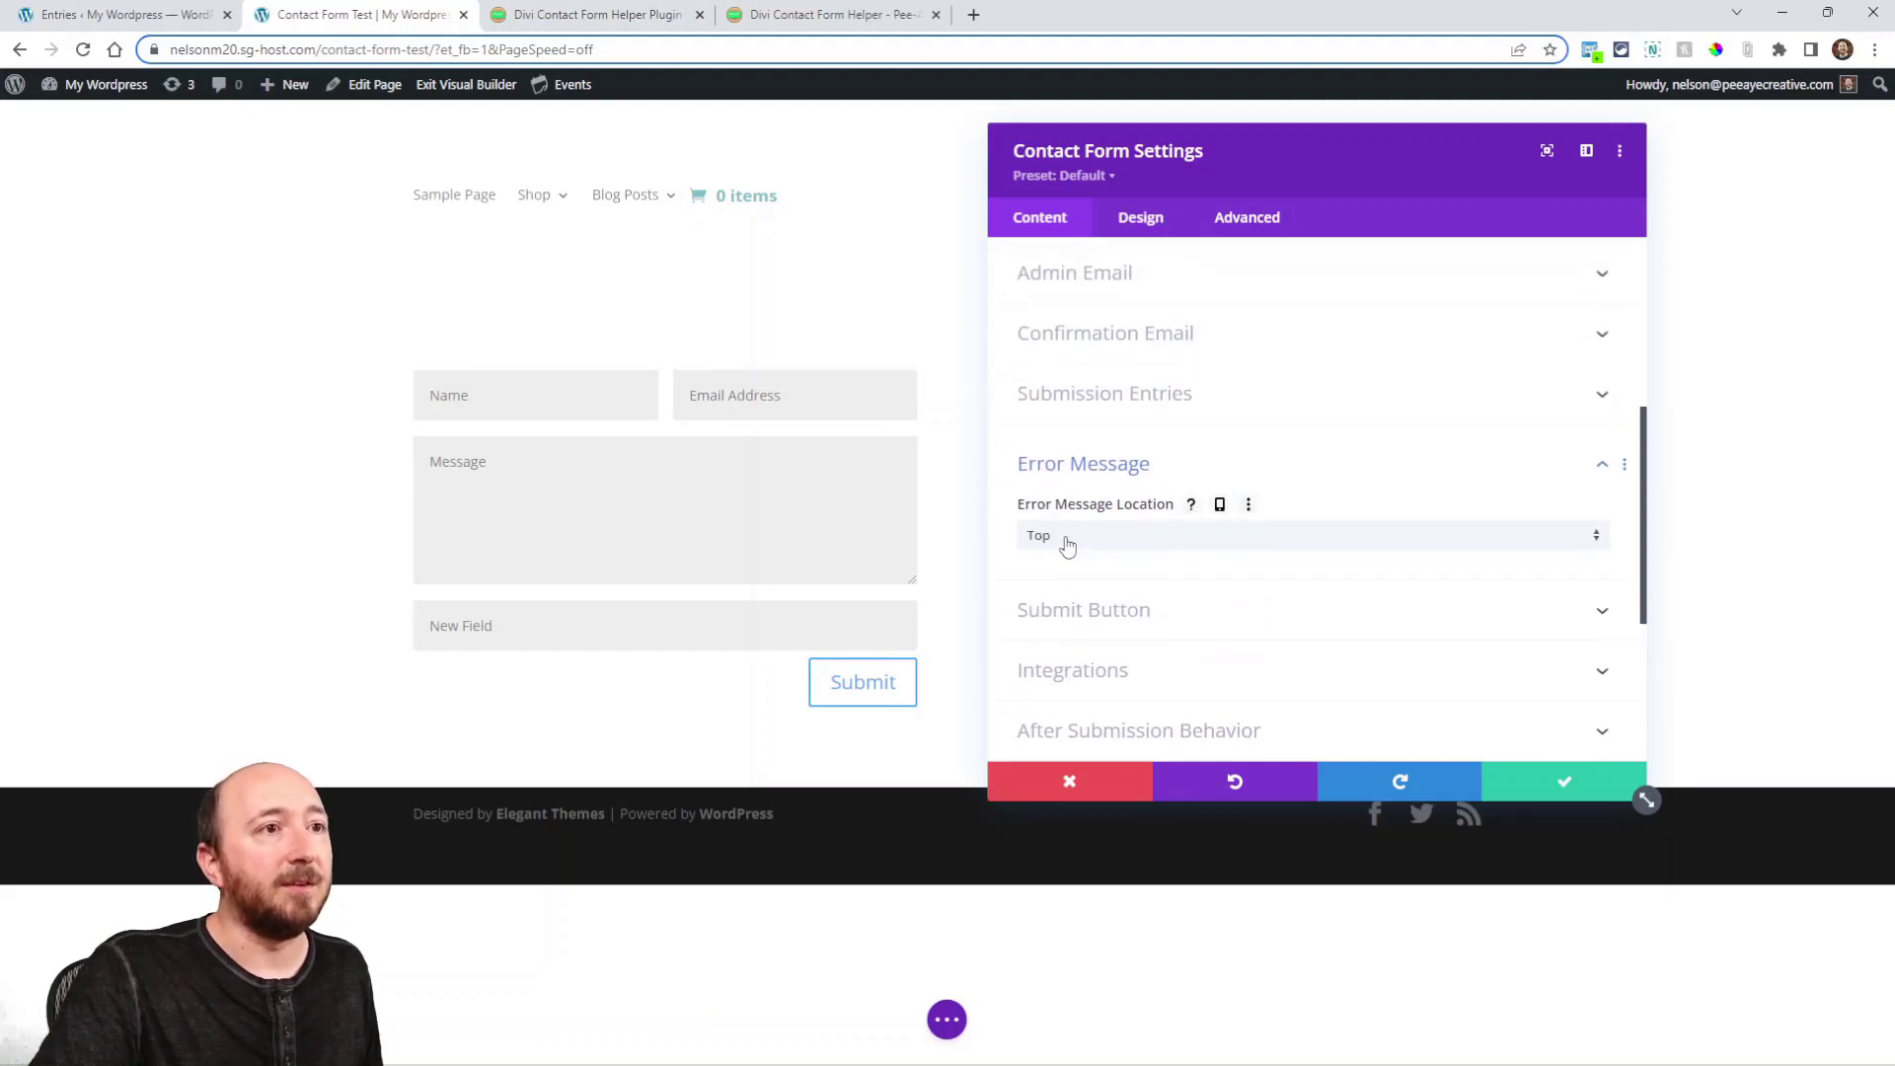
click(1082, 541)
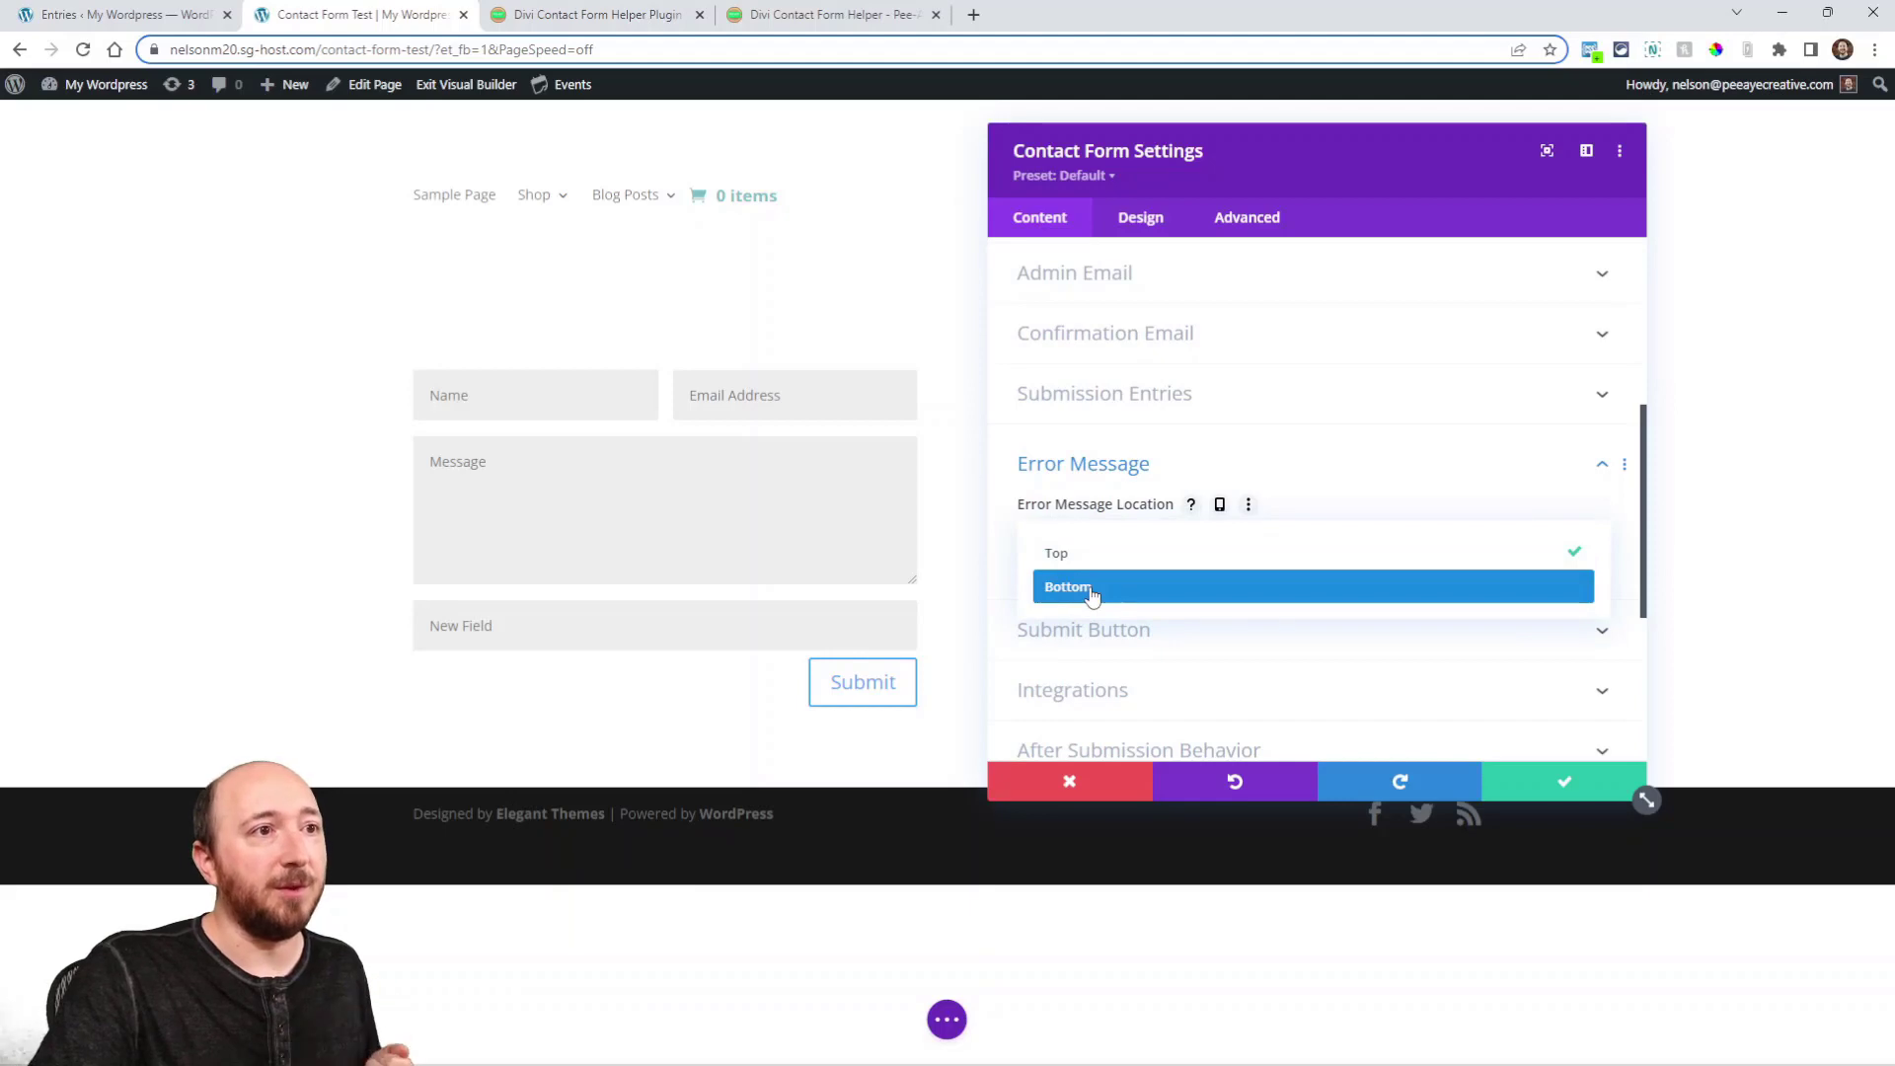
click(1087, 588)
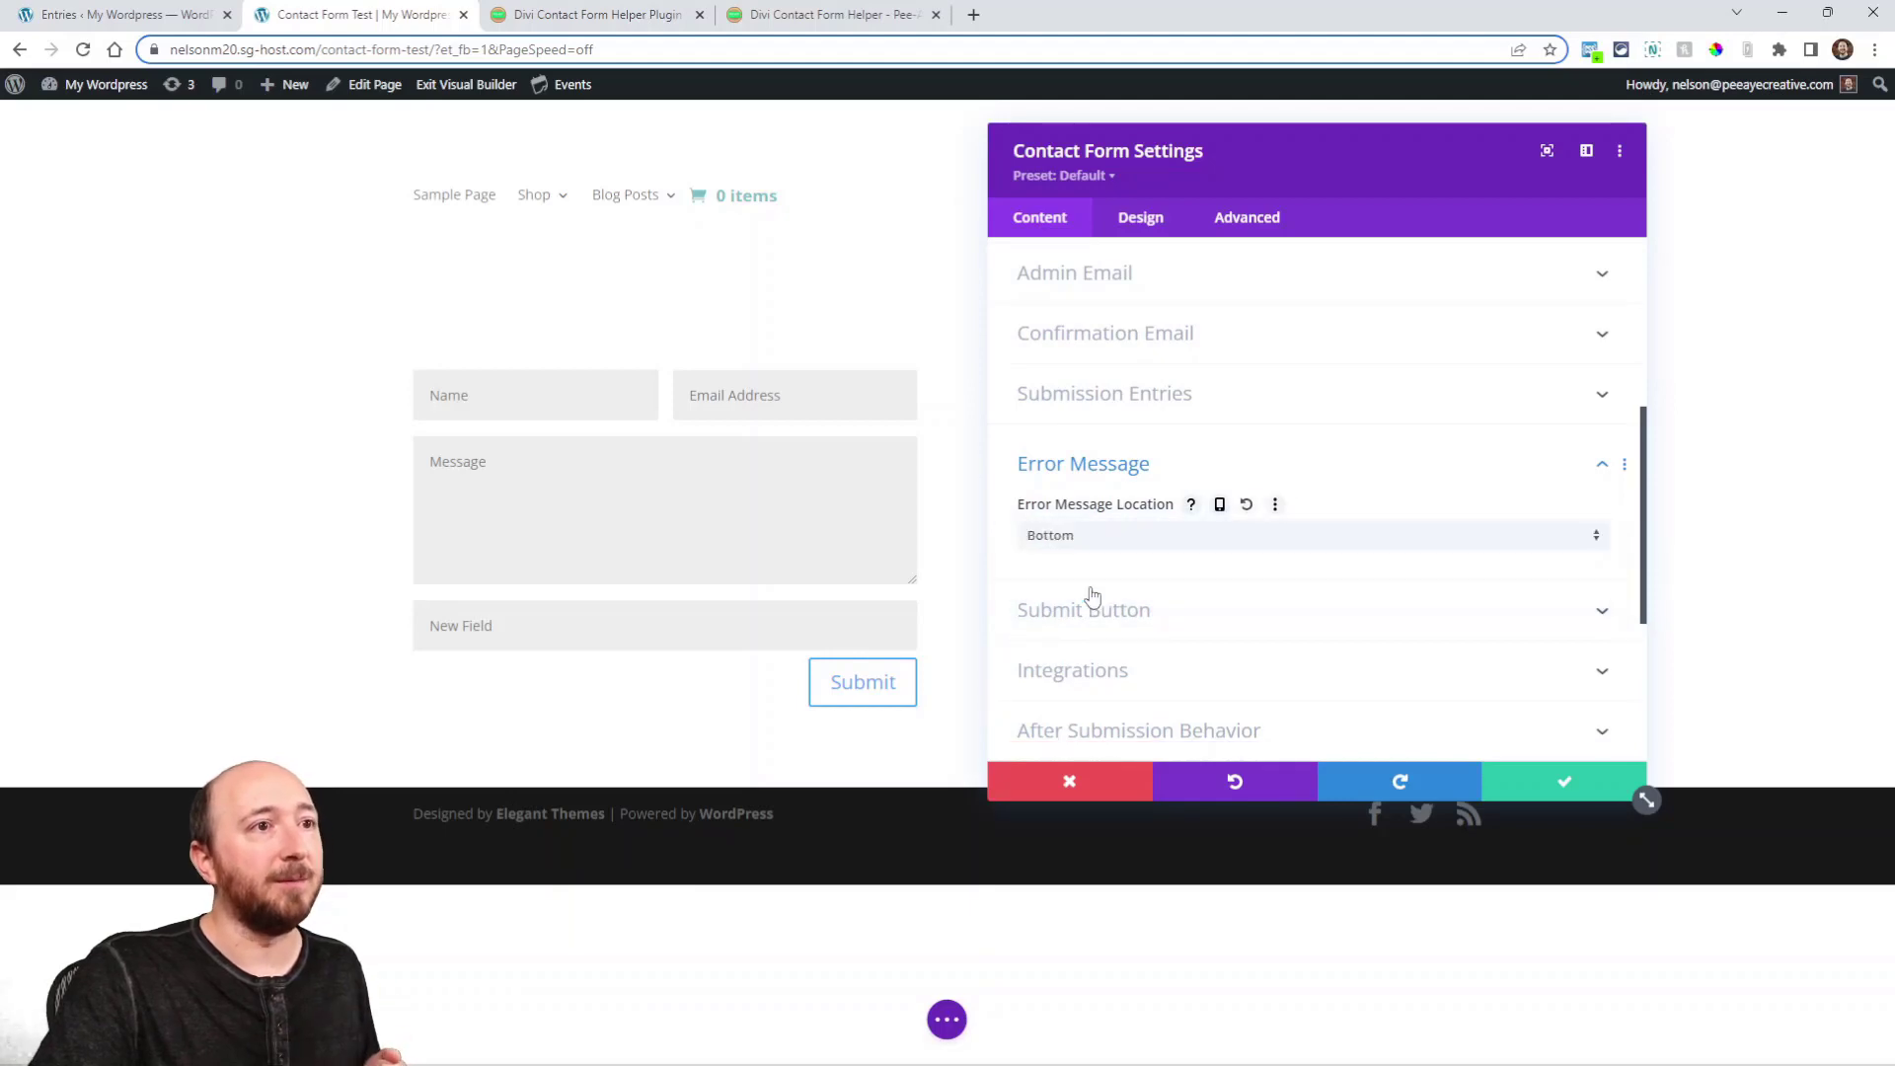
- Review the Error Message Text font and errors list design settings, then save the form
click(1127, 225)
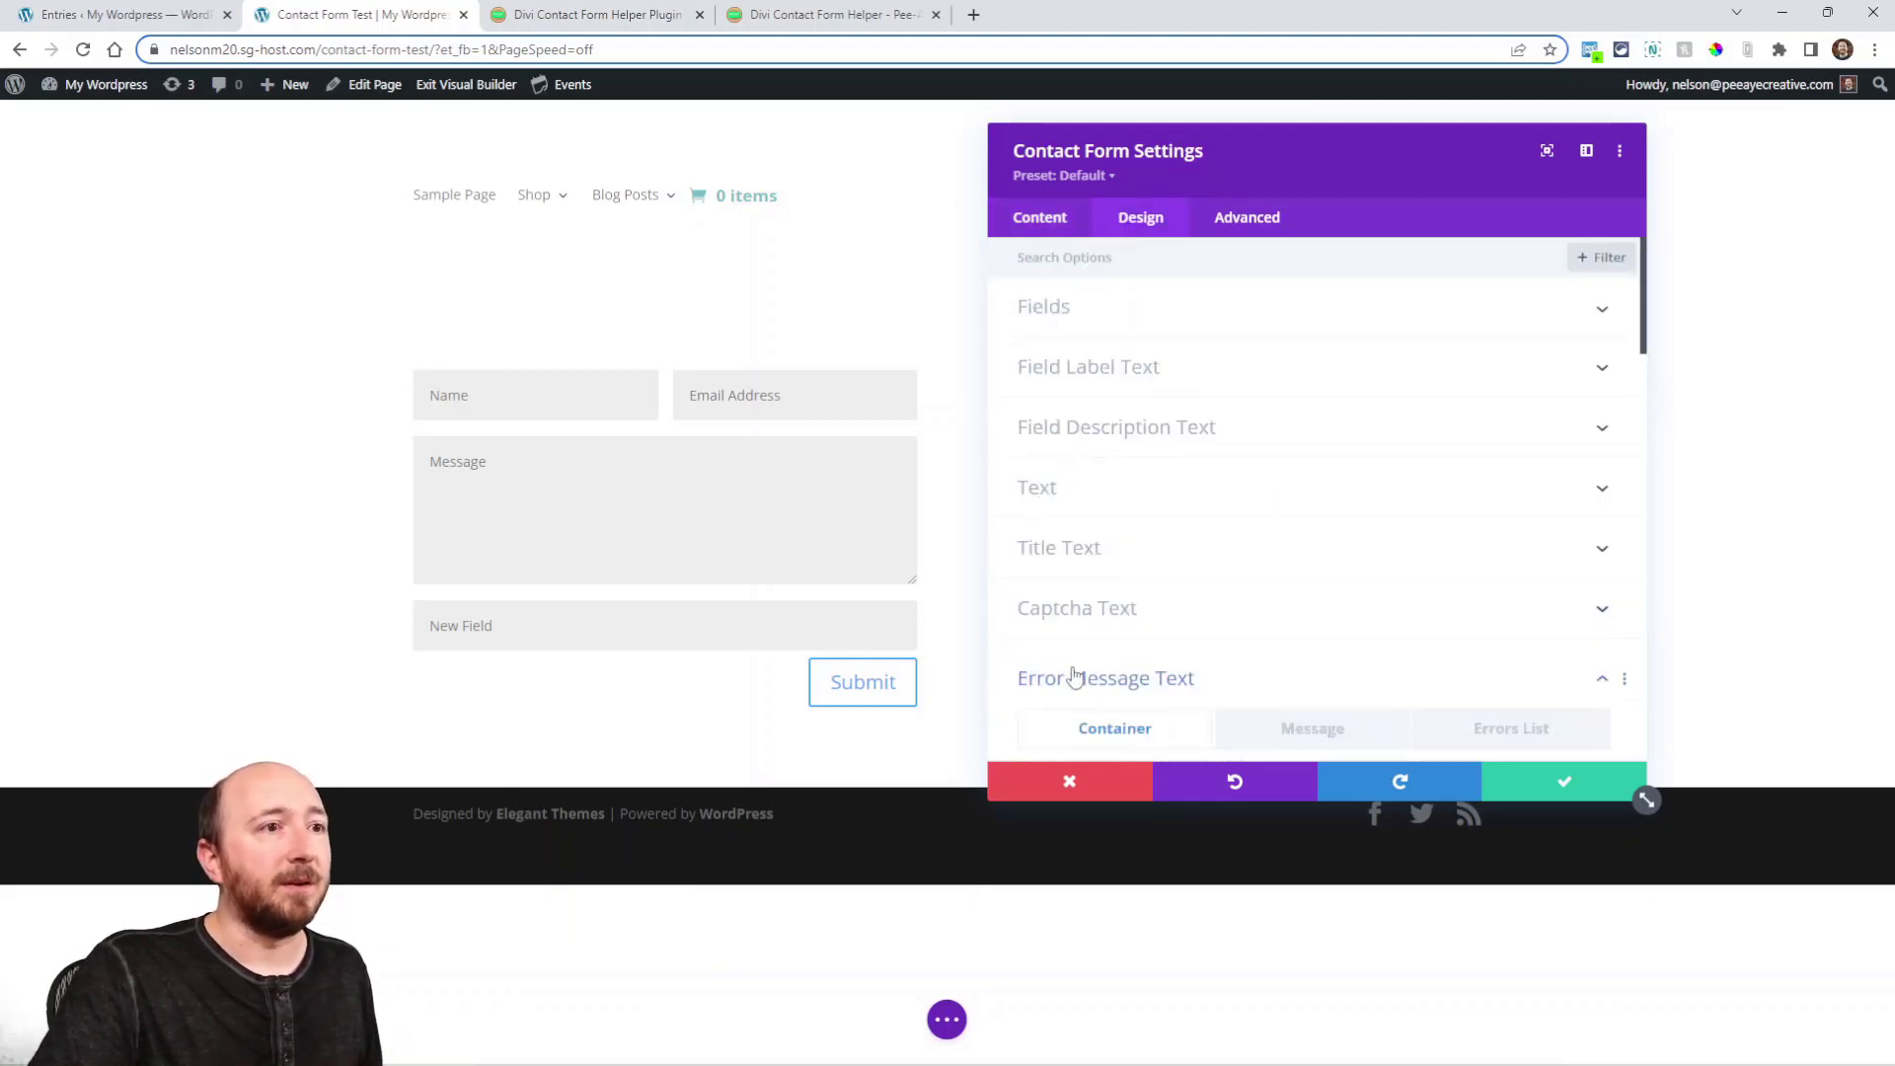
scroll(1240, 558, down, 1)
scroll(1240, 557, down, 5)
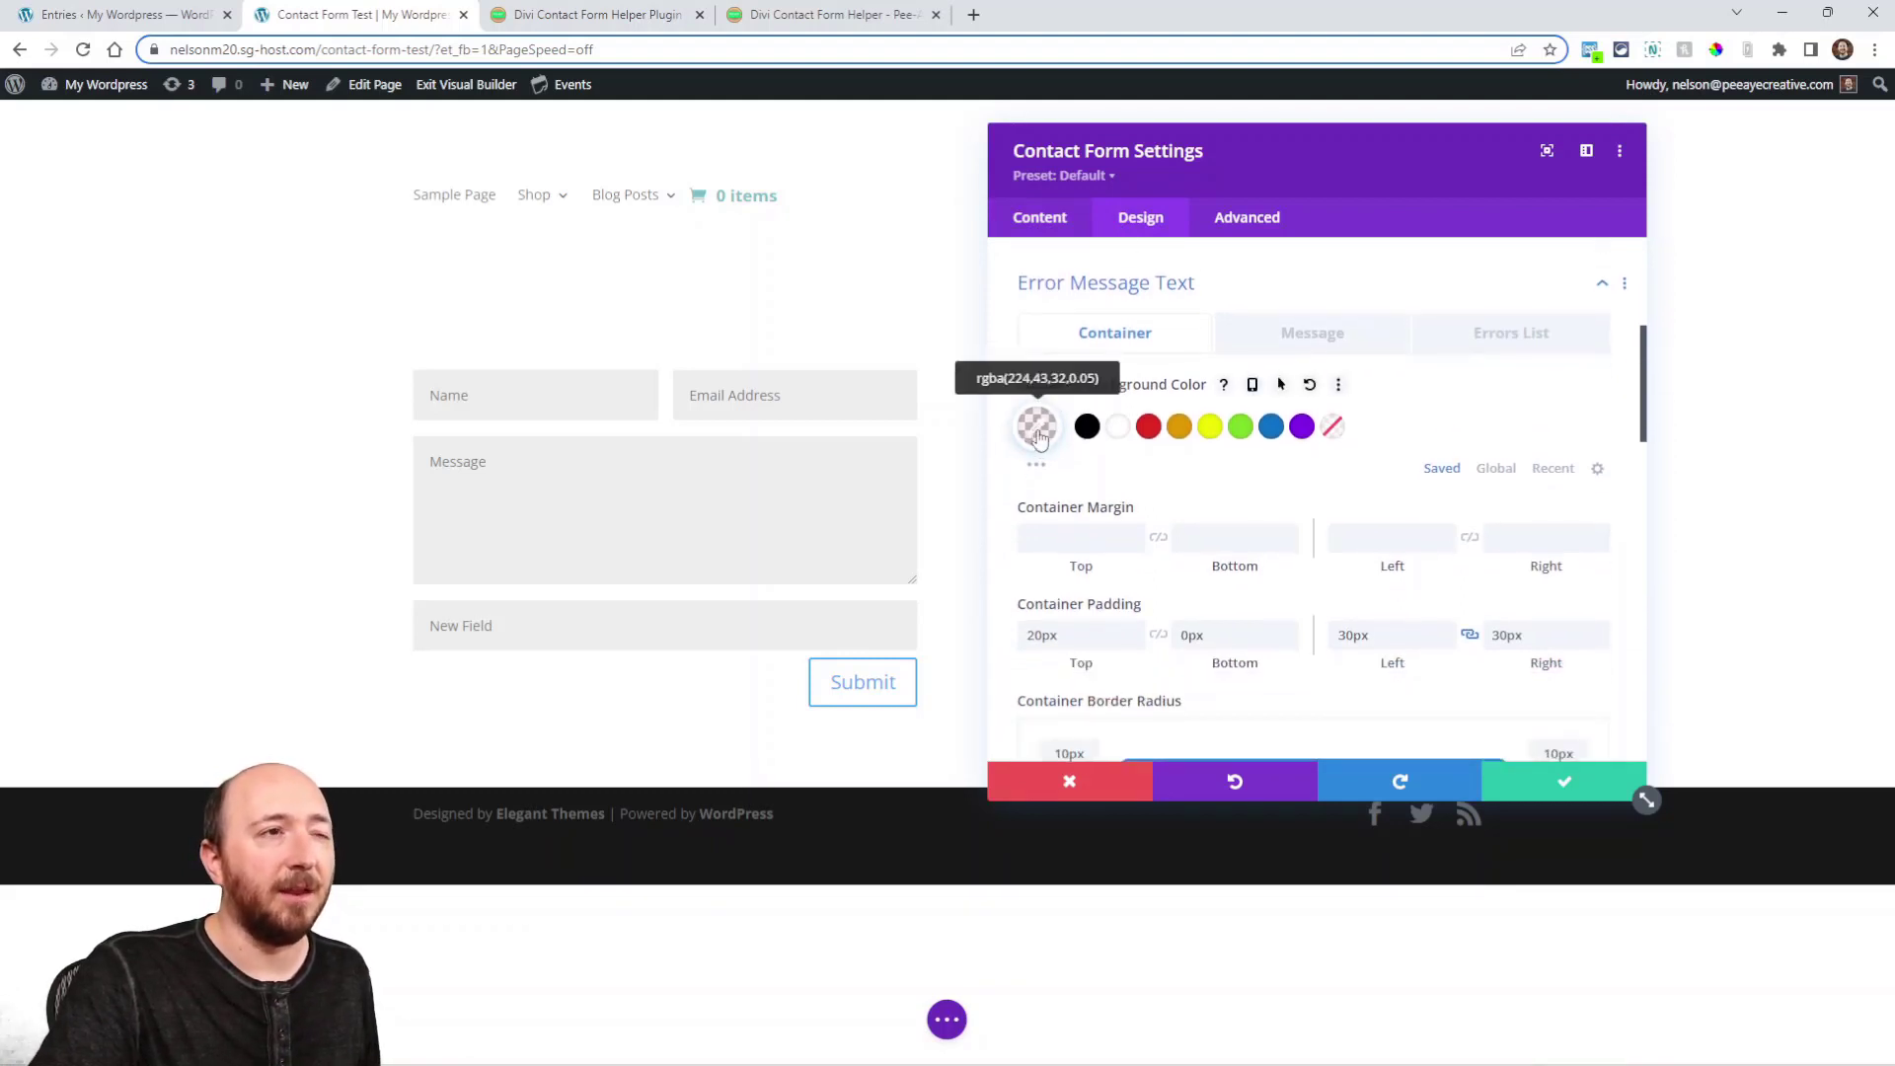
scroll(1085, 454, down, 1)
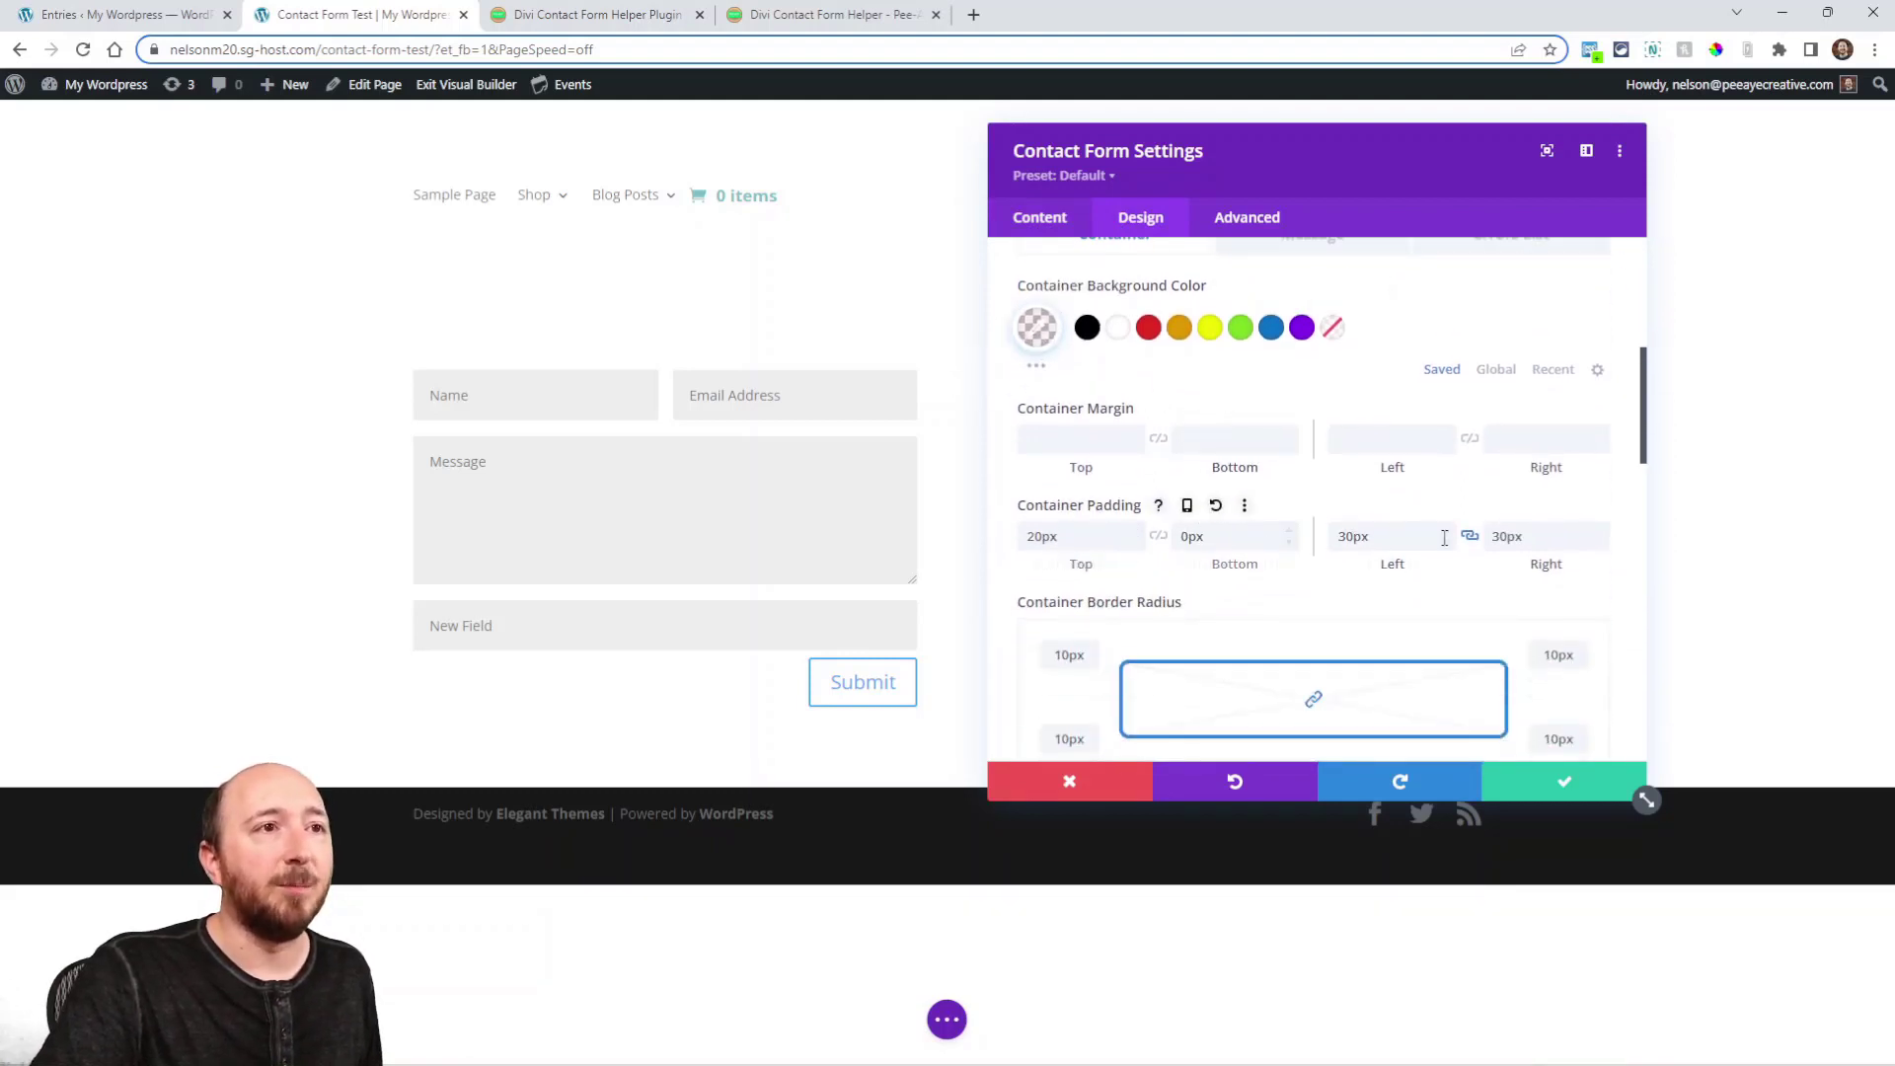
scroll(1402, 533, up, 2)
click(1284, 434)
scroll(1301, 541, down, 2)
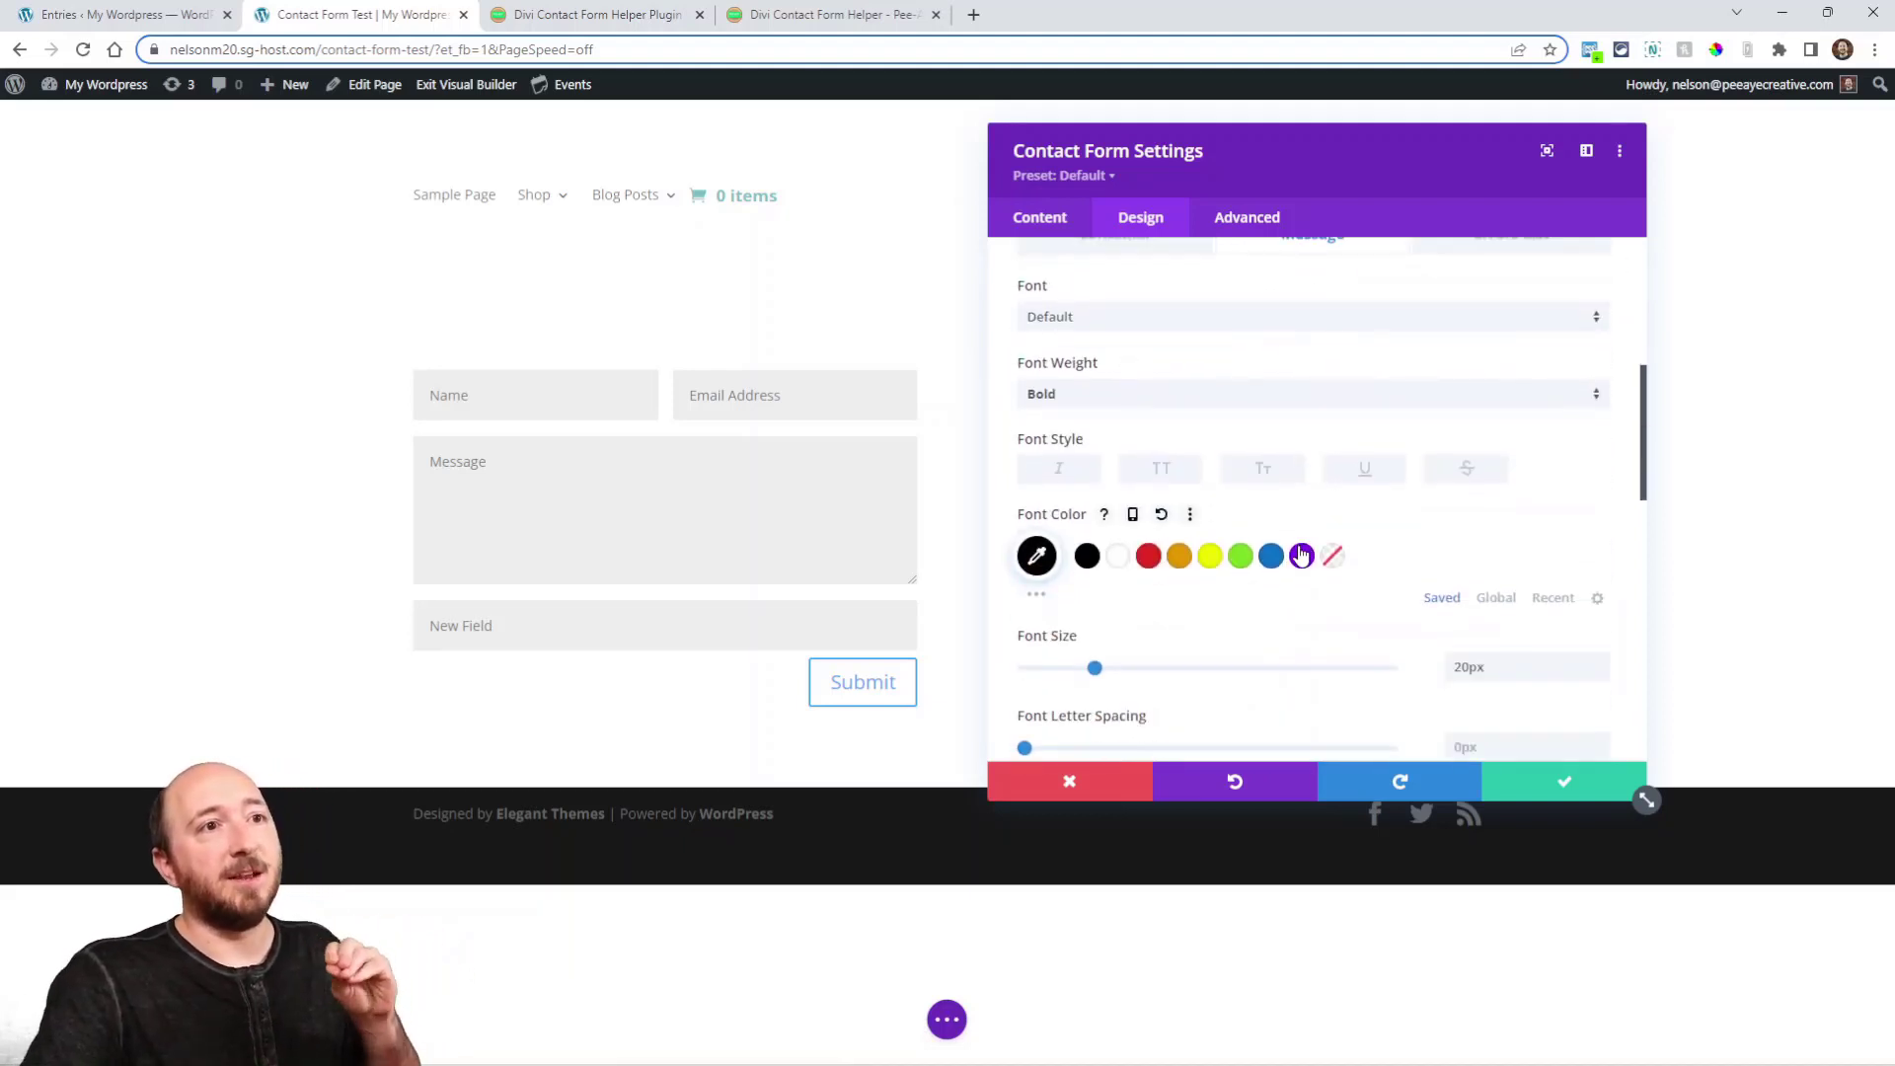
scroll(1301, 560, up, 2)
scroll(1345, 486, down, 4)
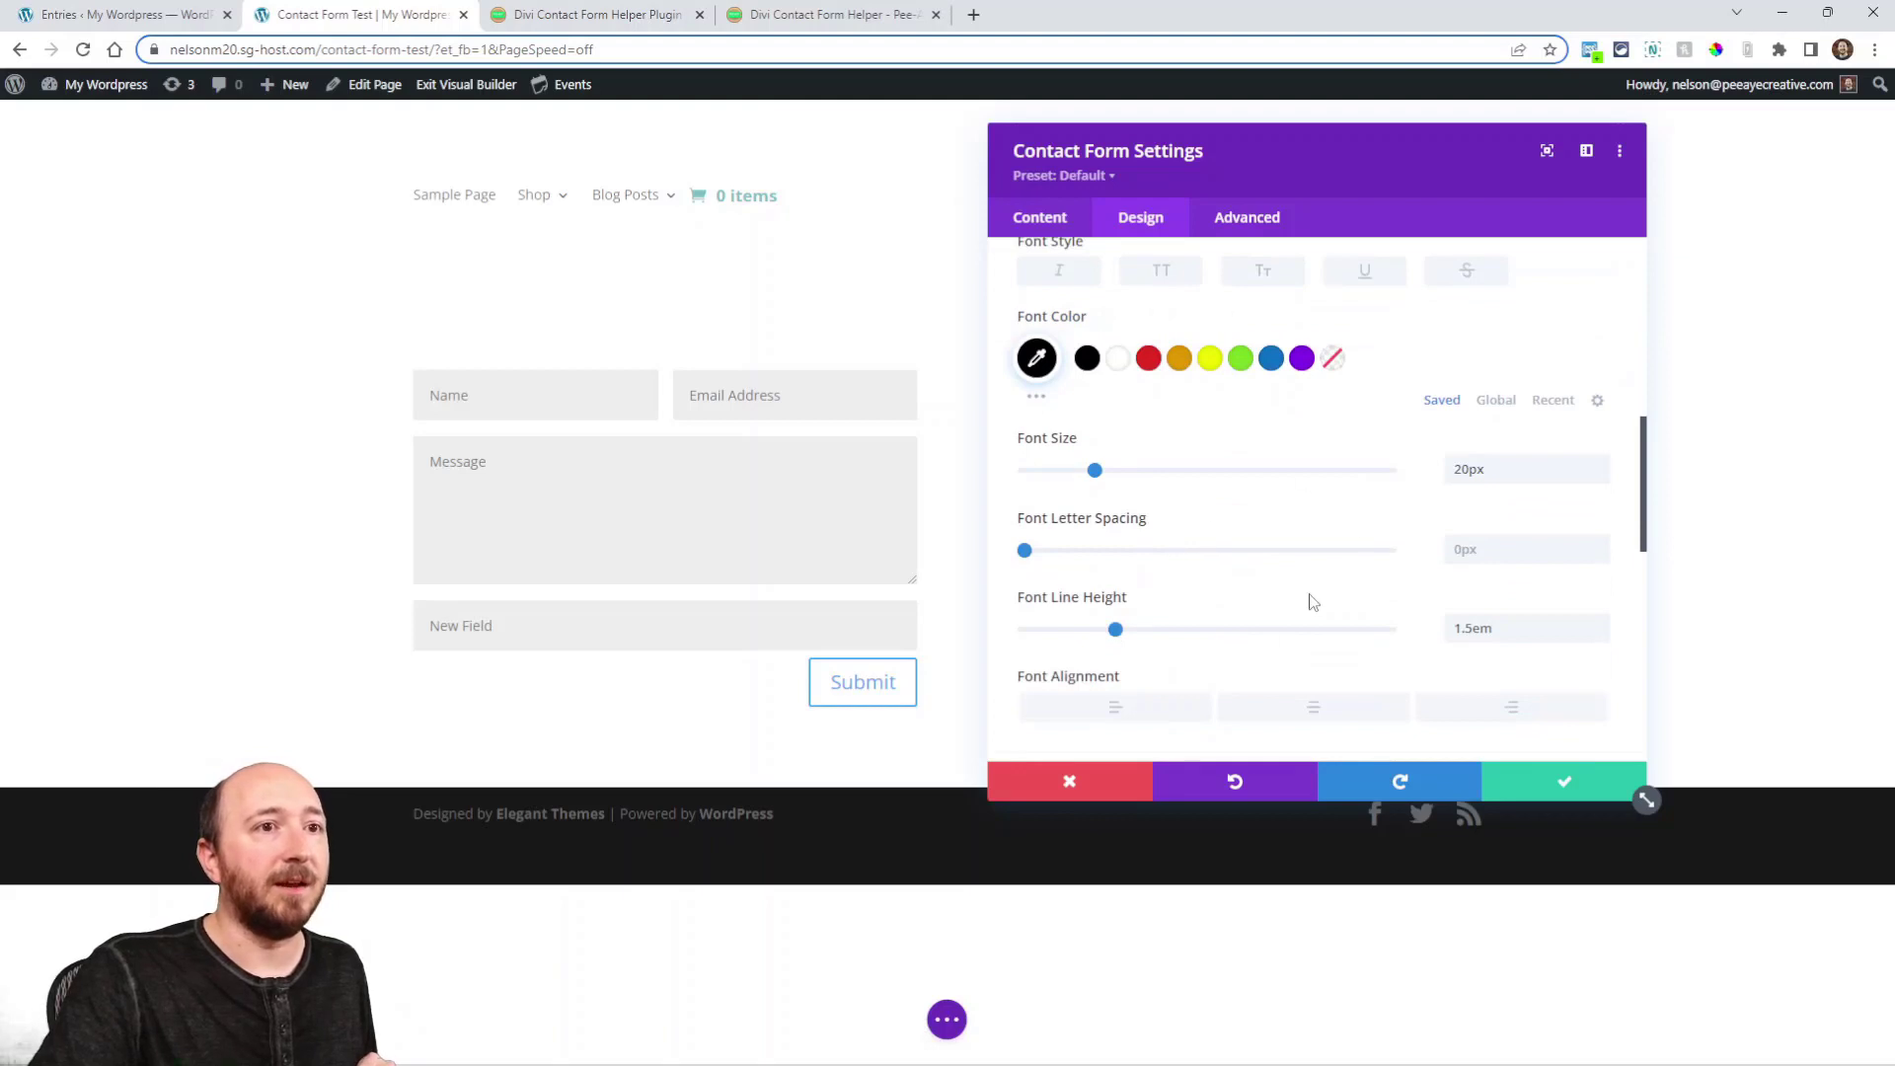
scroll(1382, 595, up, 4)
click(1485, 438)
scroll(1222, 541, down, 2)
scroll(1209, 538, down, 2)
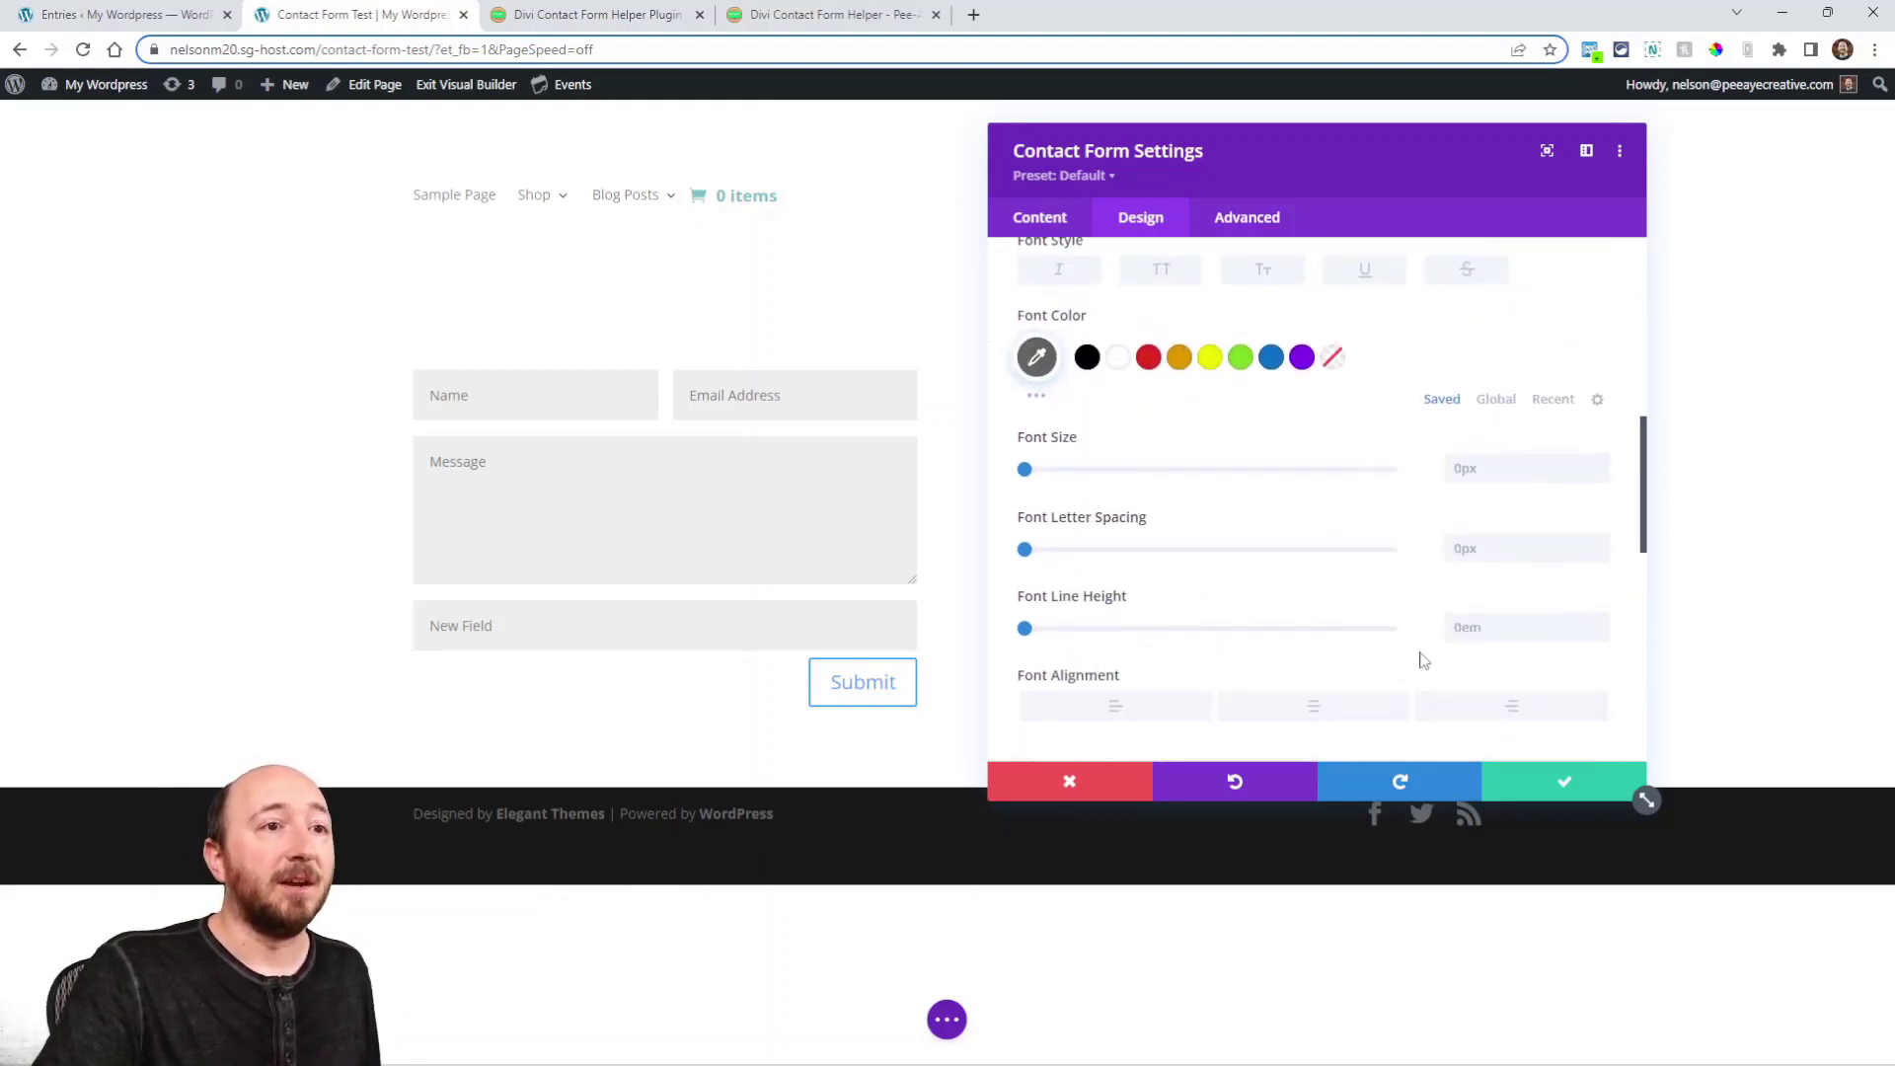
click(1560, 782)
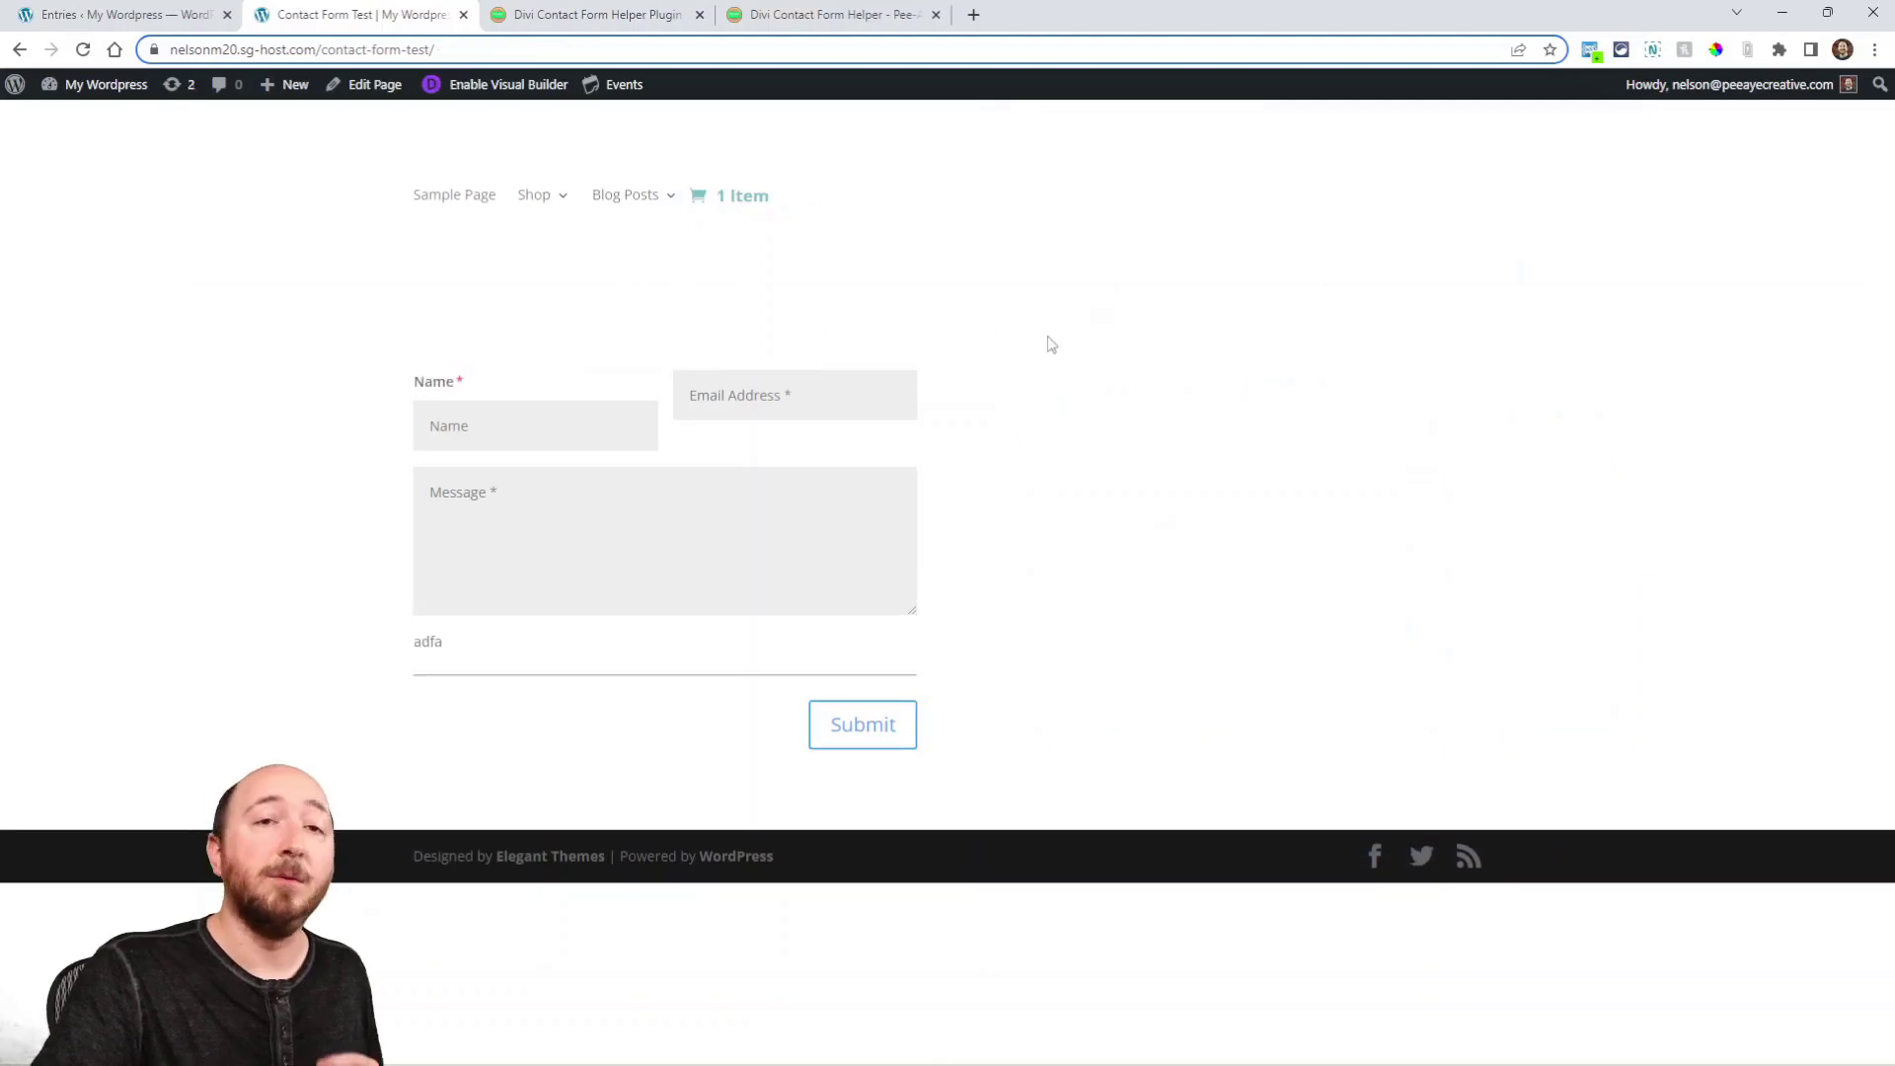
- Submit the empty form to see the error list below it, then switch to the article
click(850, 727)
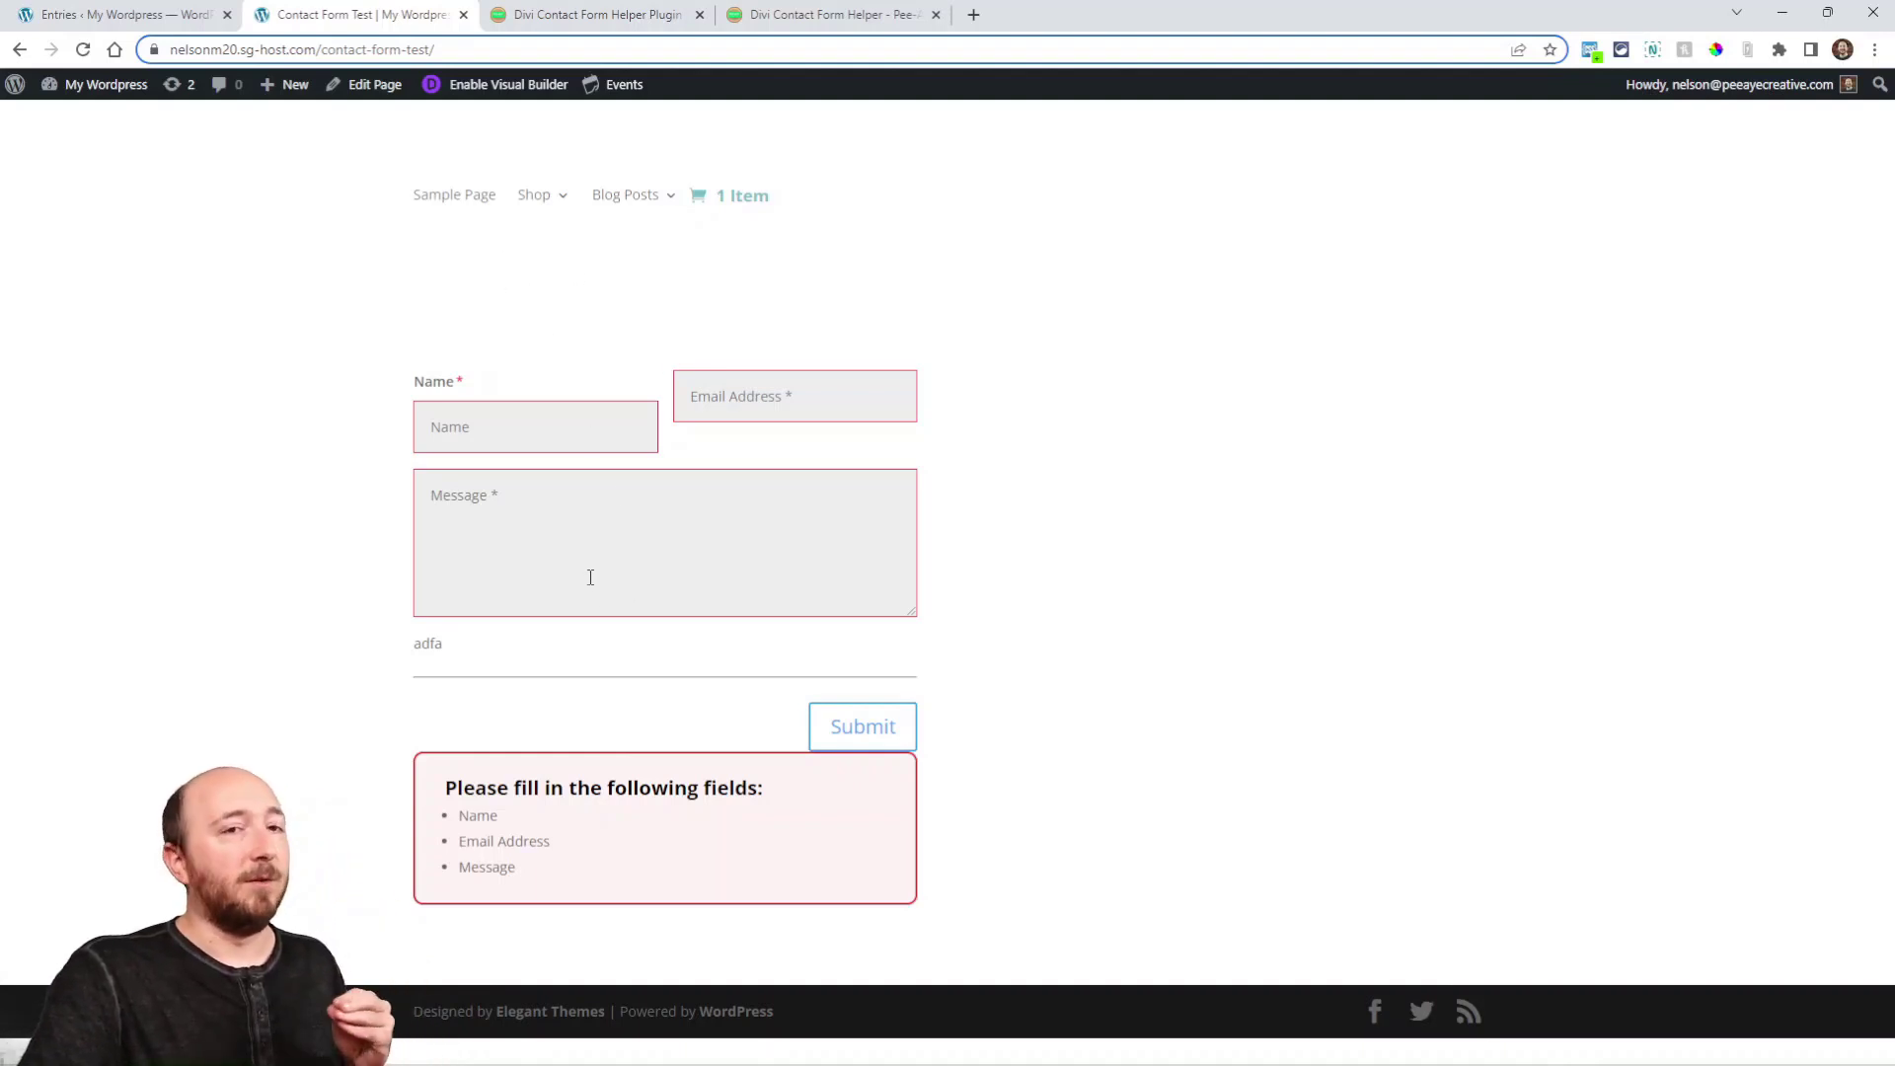
click(593, 14)
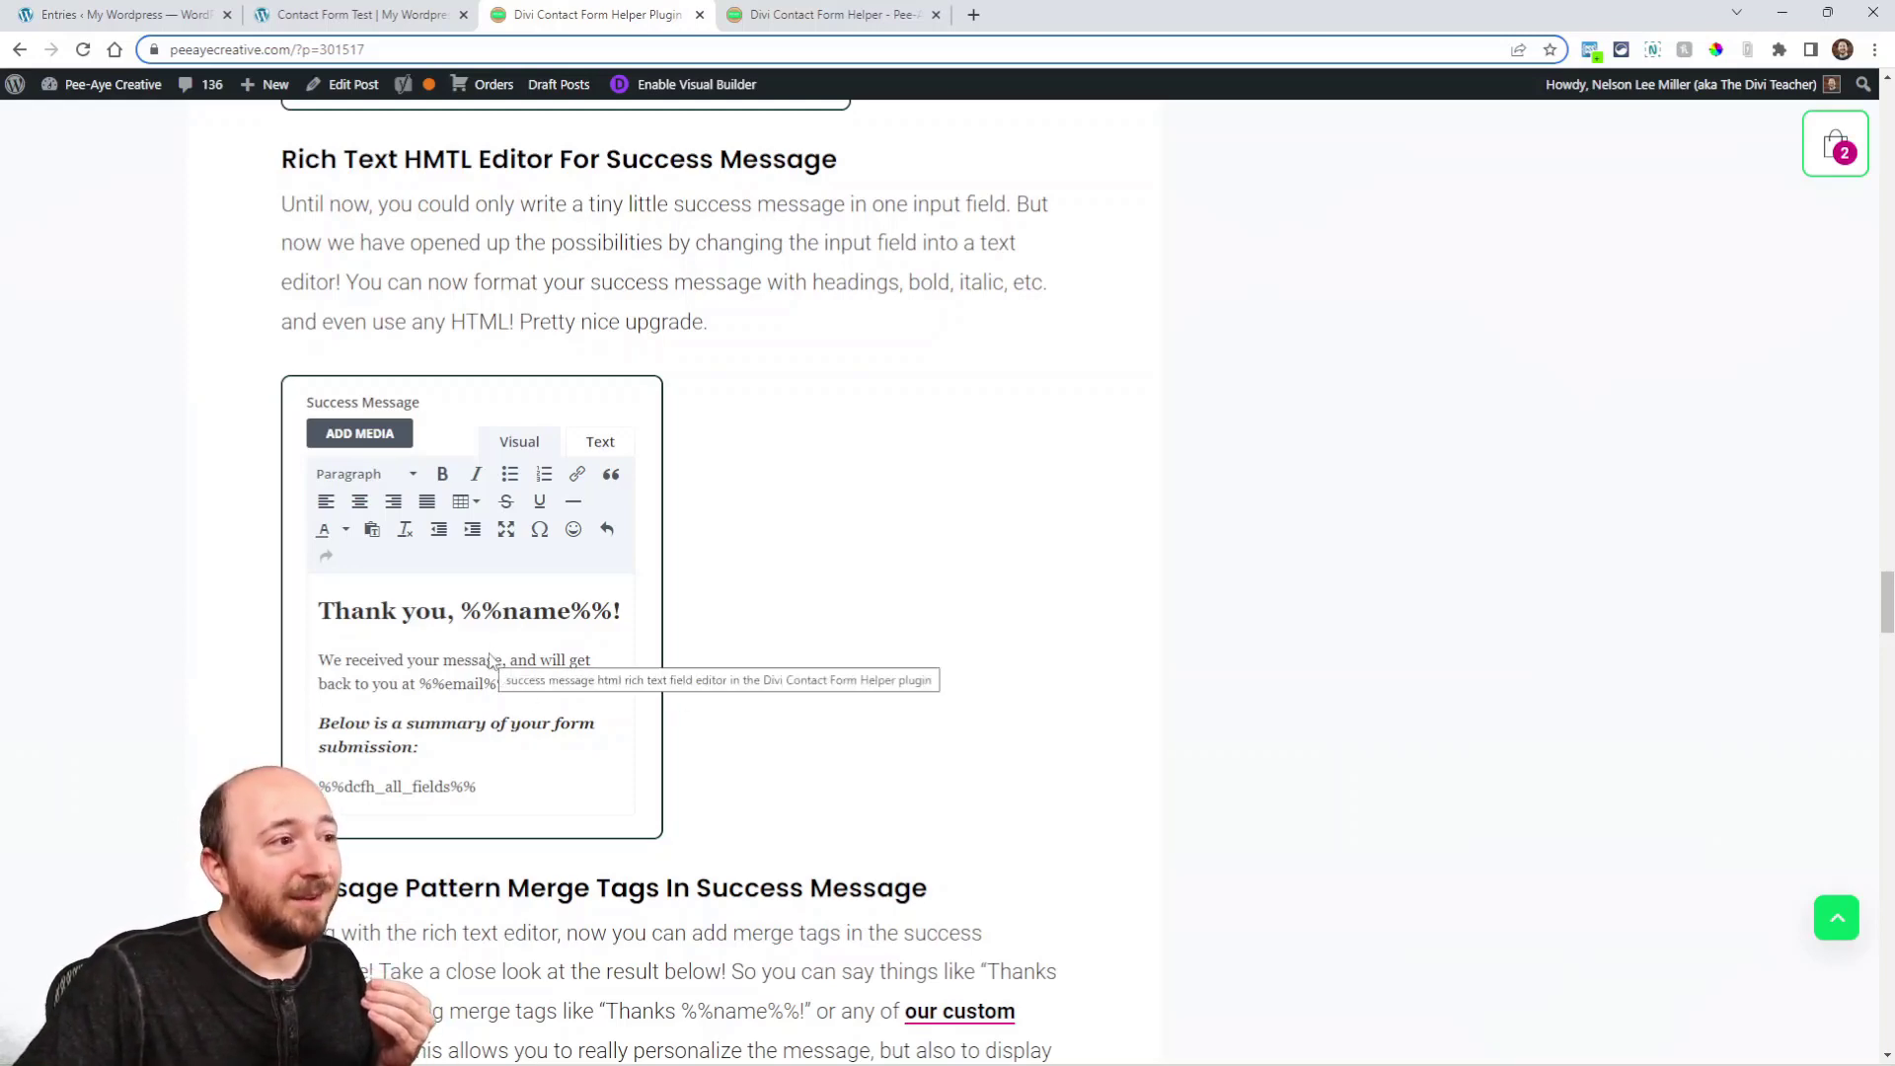
- Scroll through the Rich Text HTML Editor section showing the %%name%% and %%email%% merge-tag example
scroll(678, 677, down, 2)
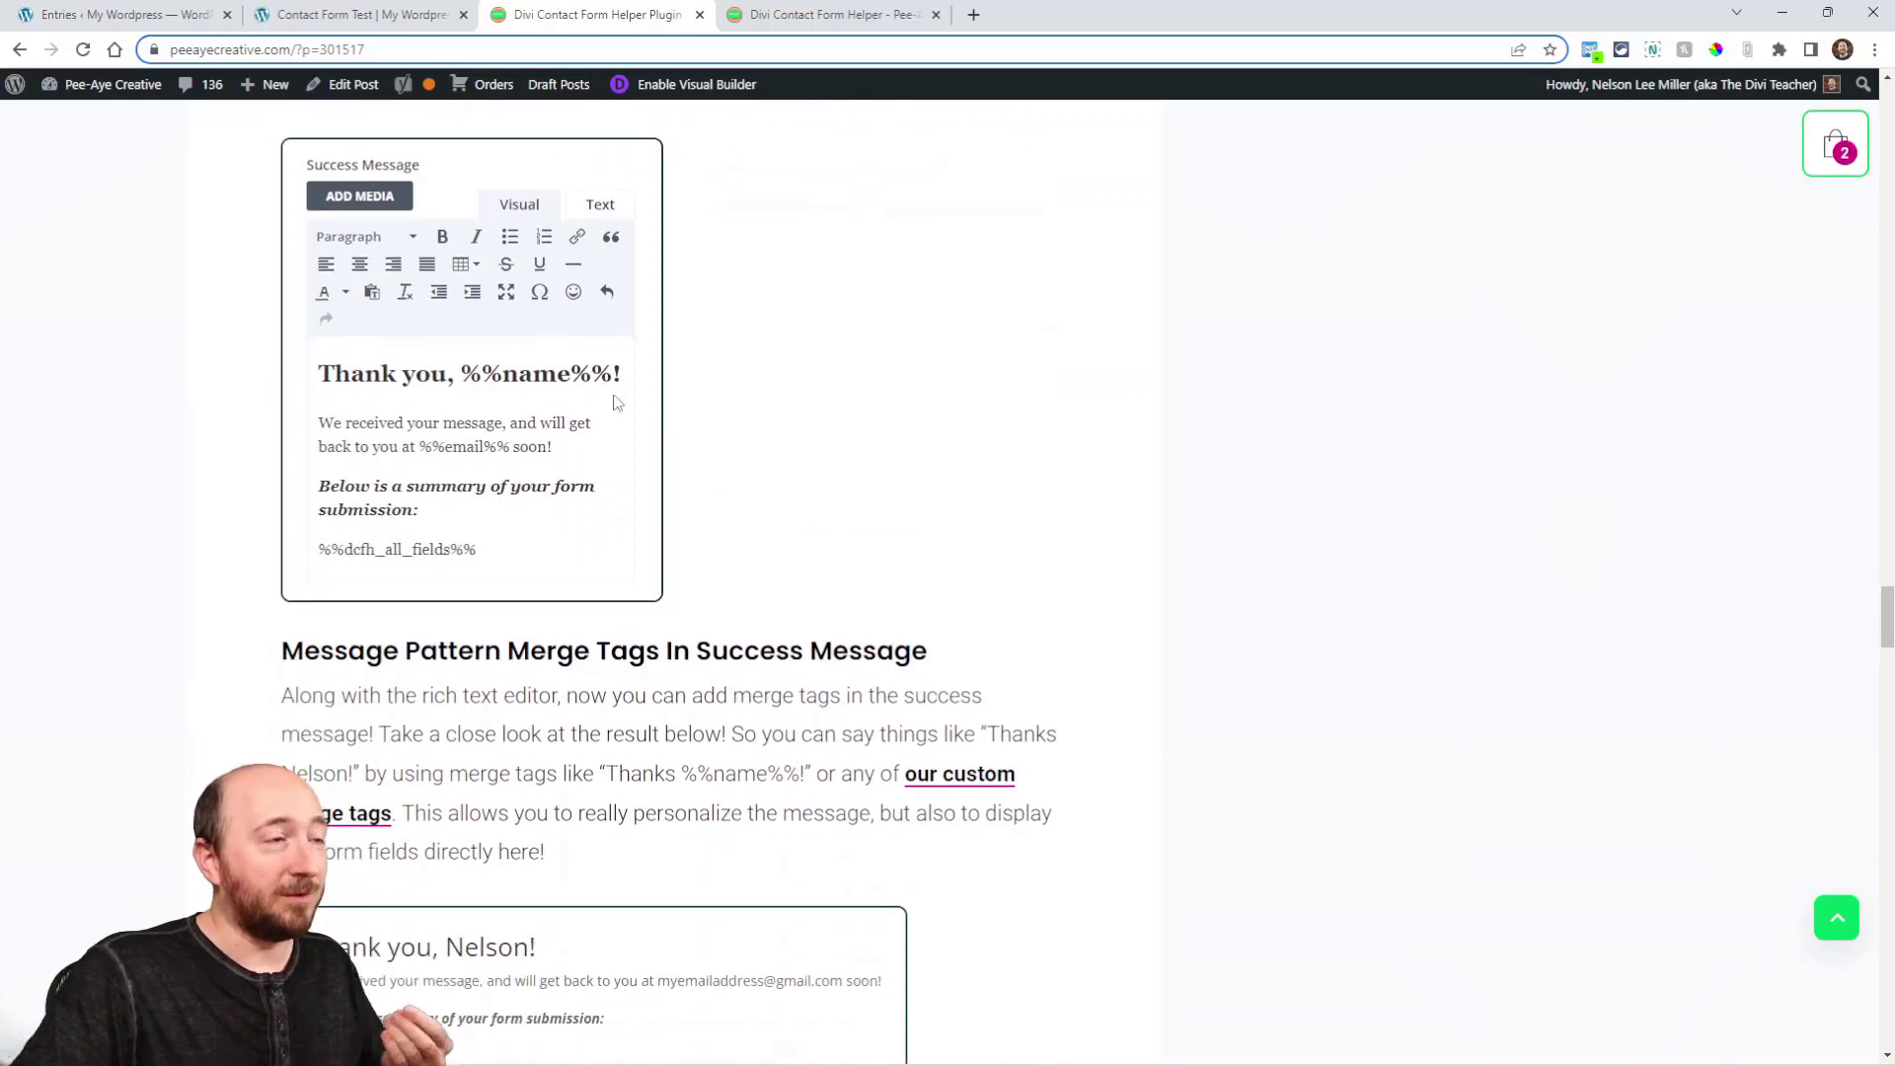
scroll(752, 444, up, 1)
scroll(753, 444, down, 2)
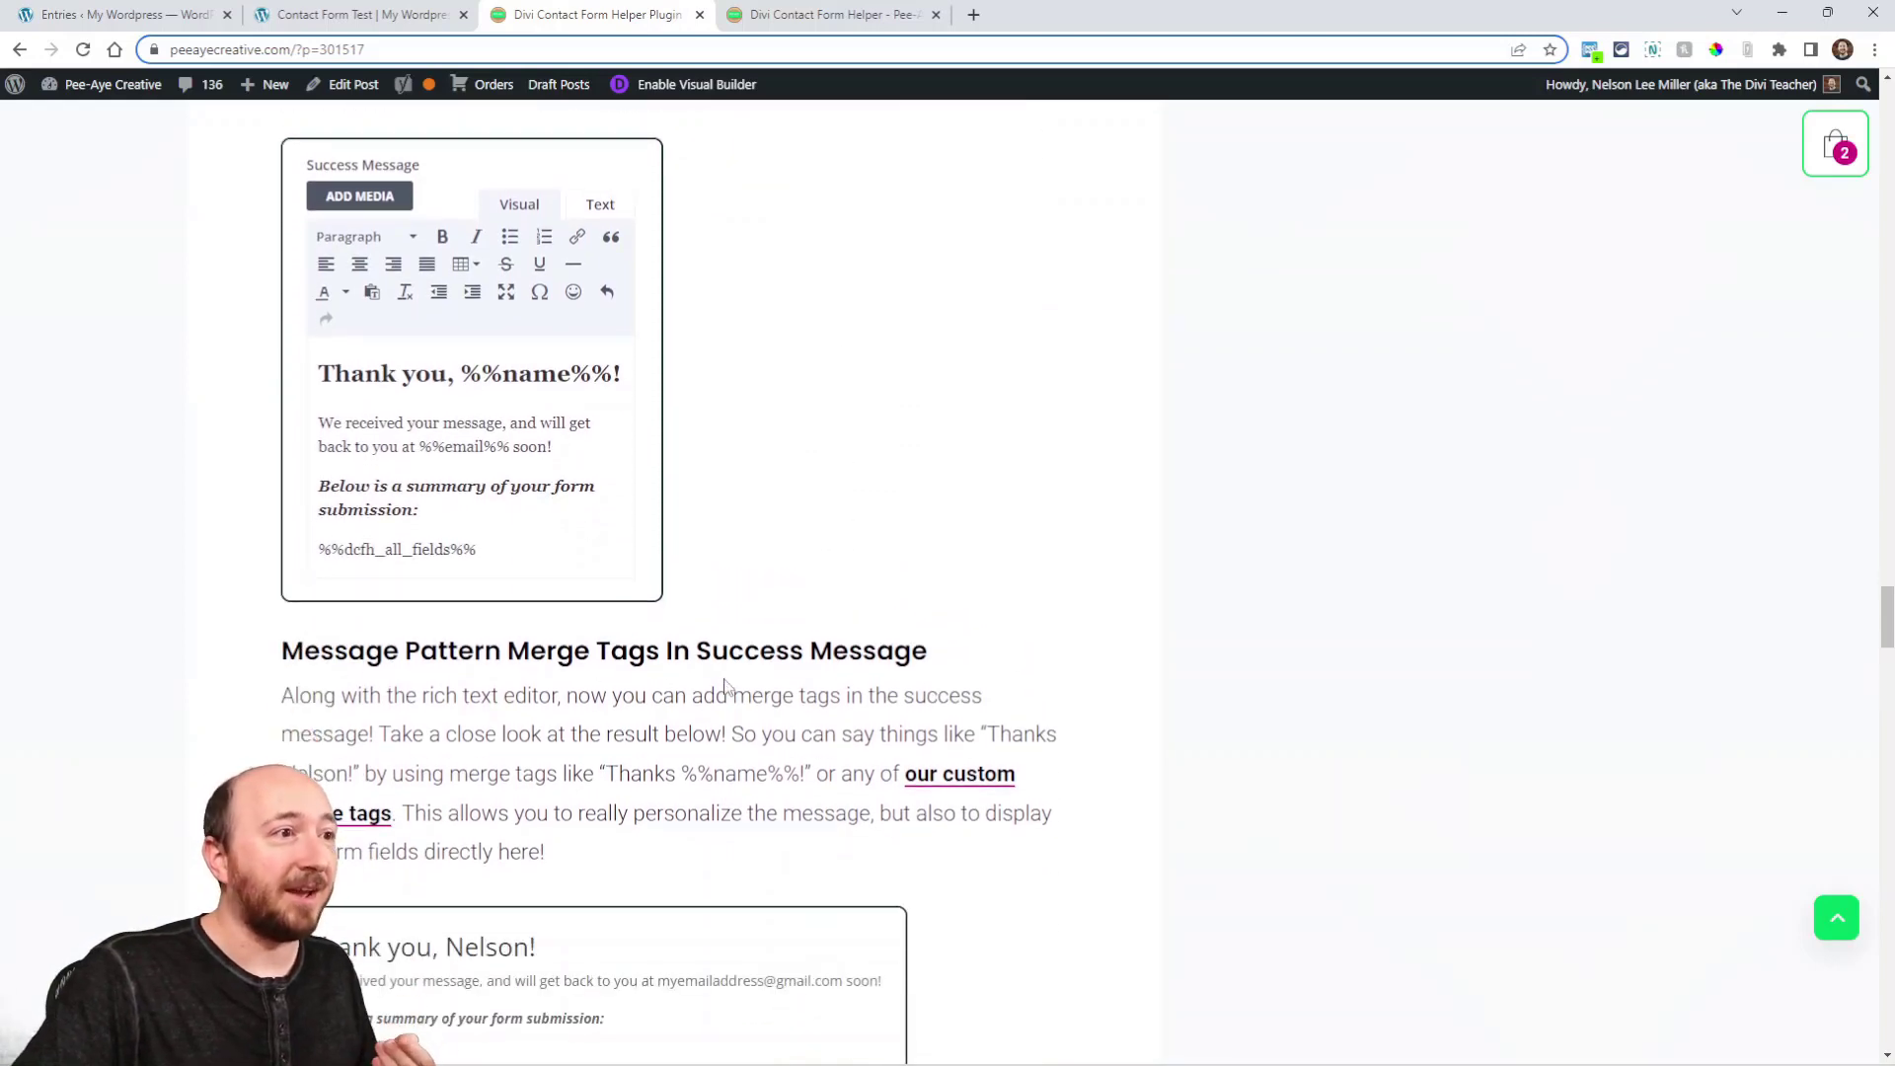
scroll(726, 668, up, 4)
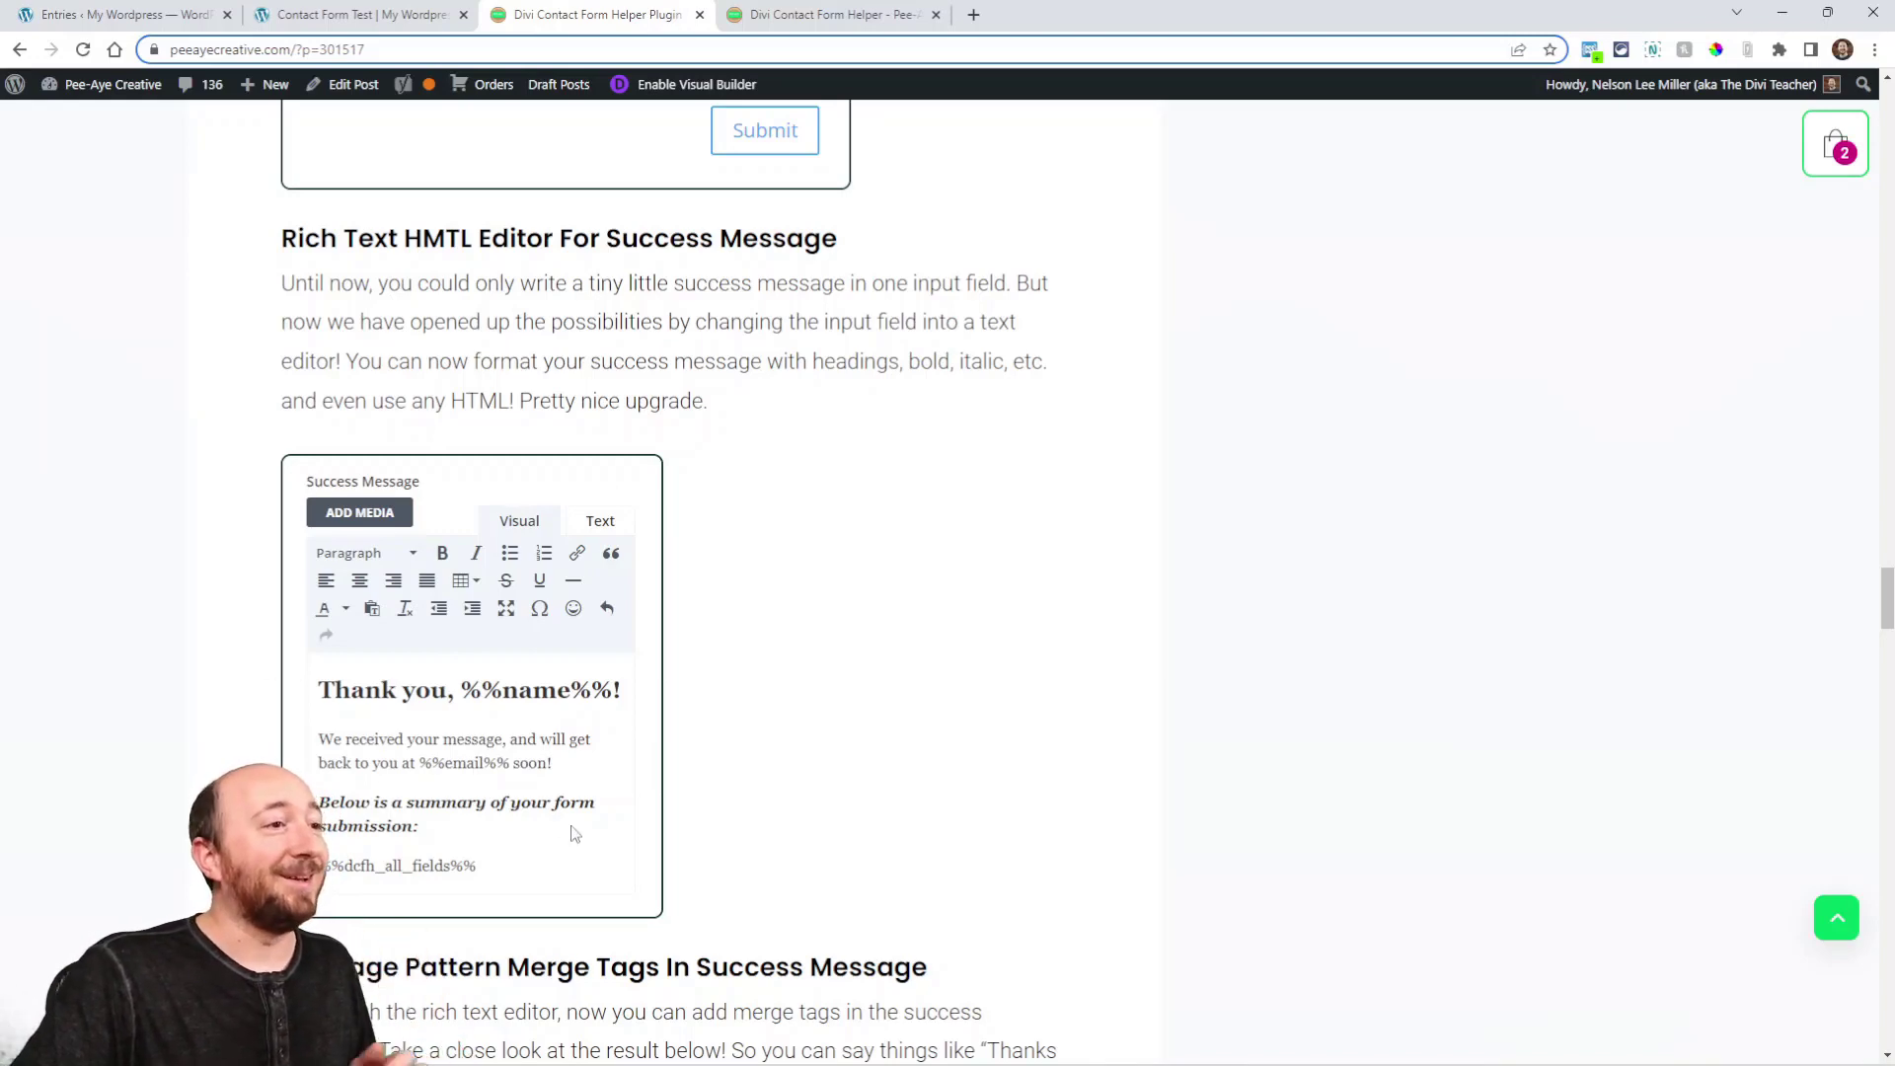
- Back on the contact form test page, expand After Submission Behavior and focus the empty Success Message editor
key(ctrl+shift+Tab)
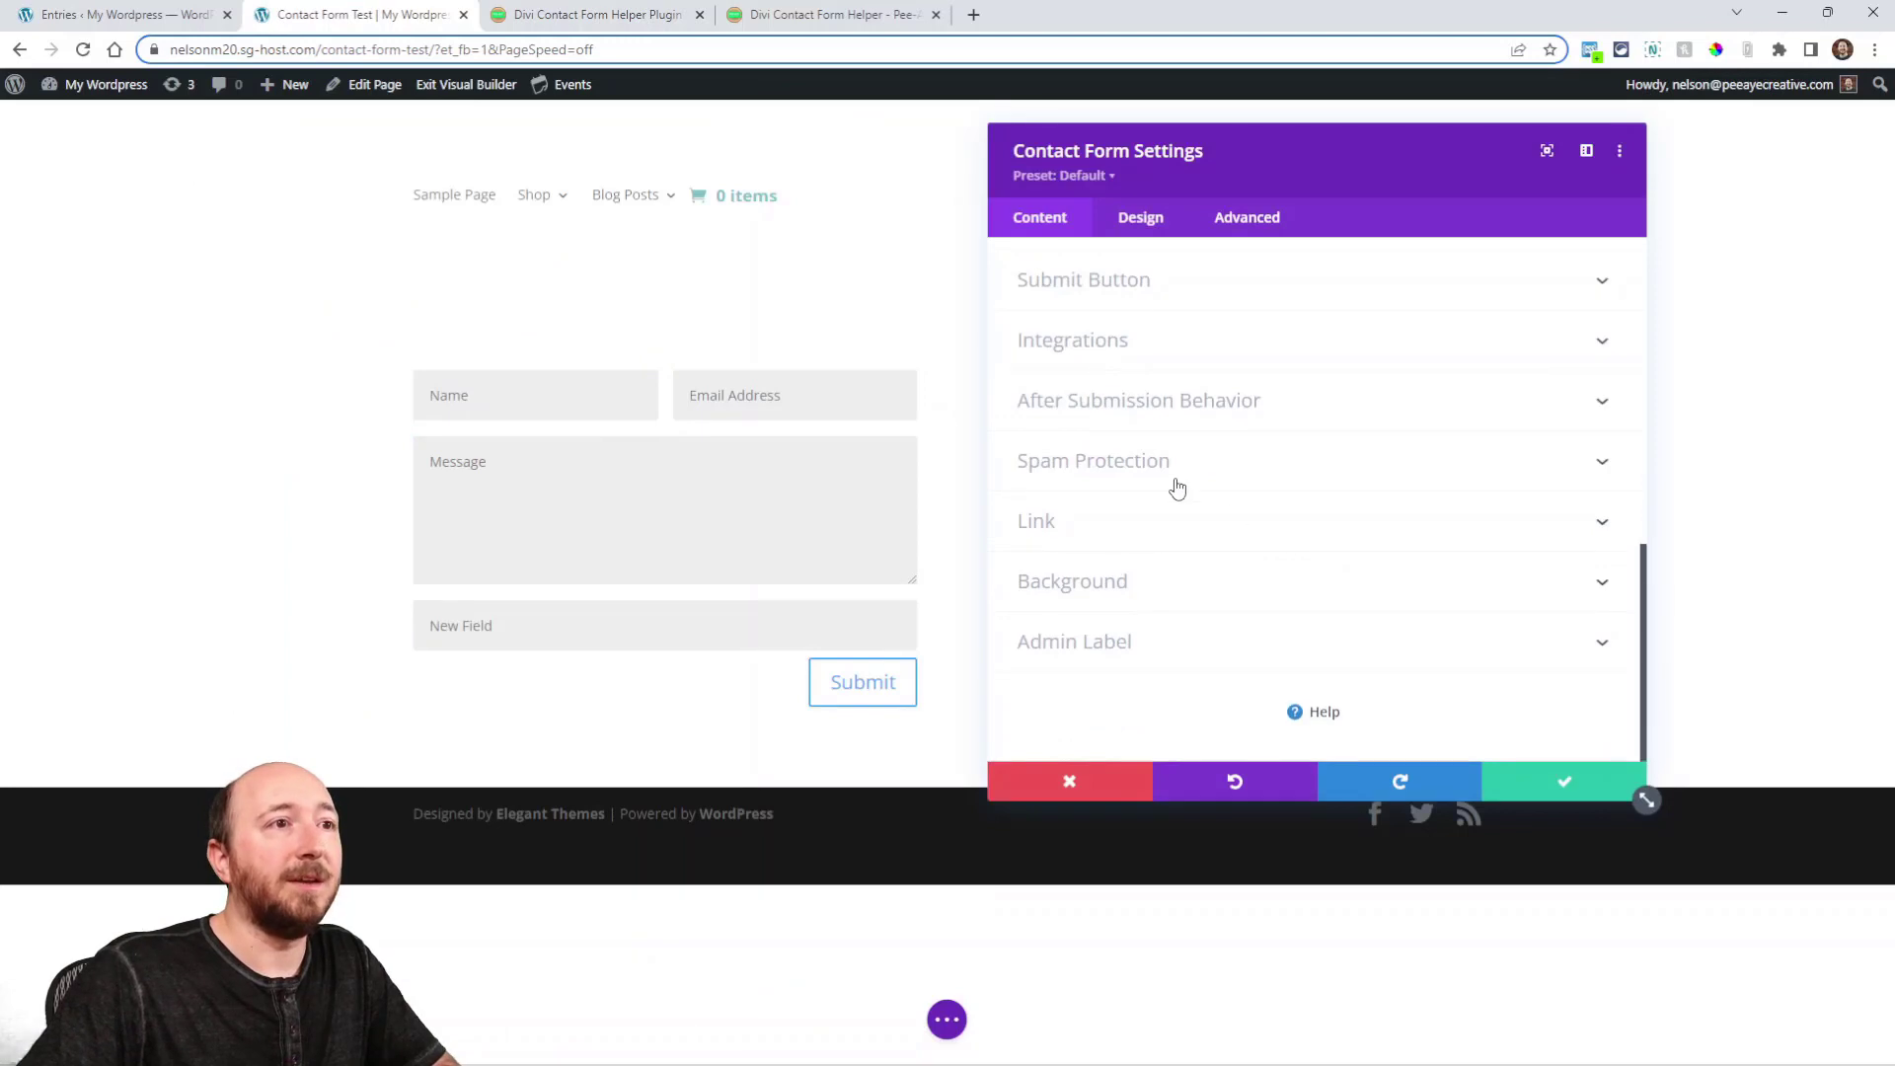
click(1241, 413)
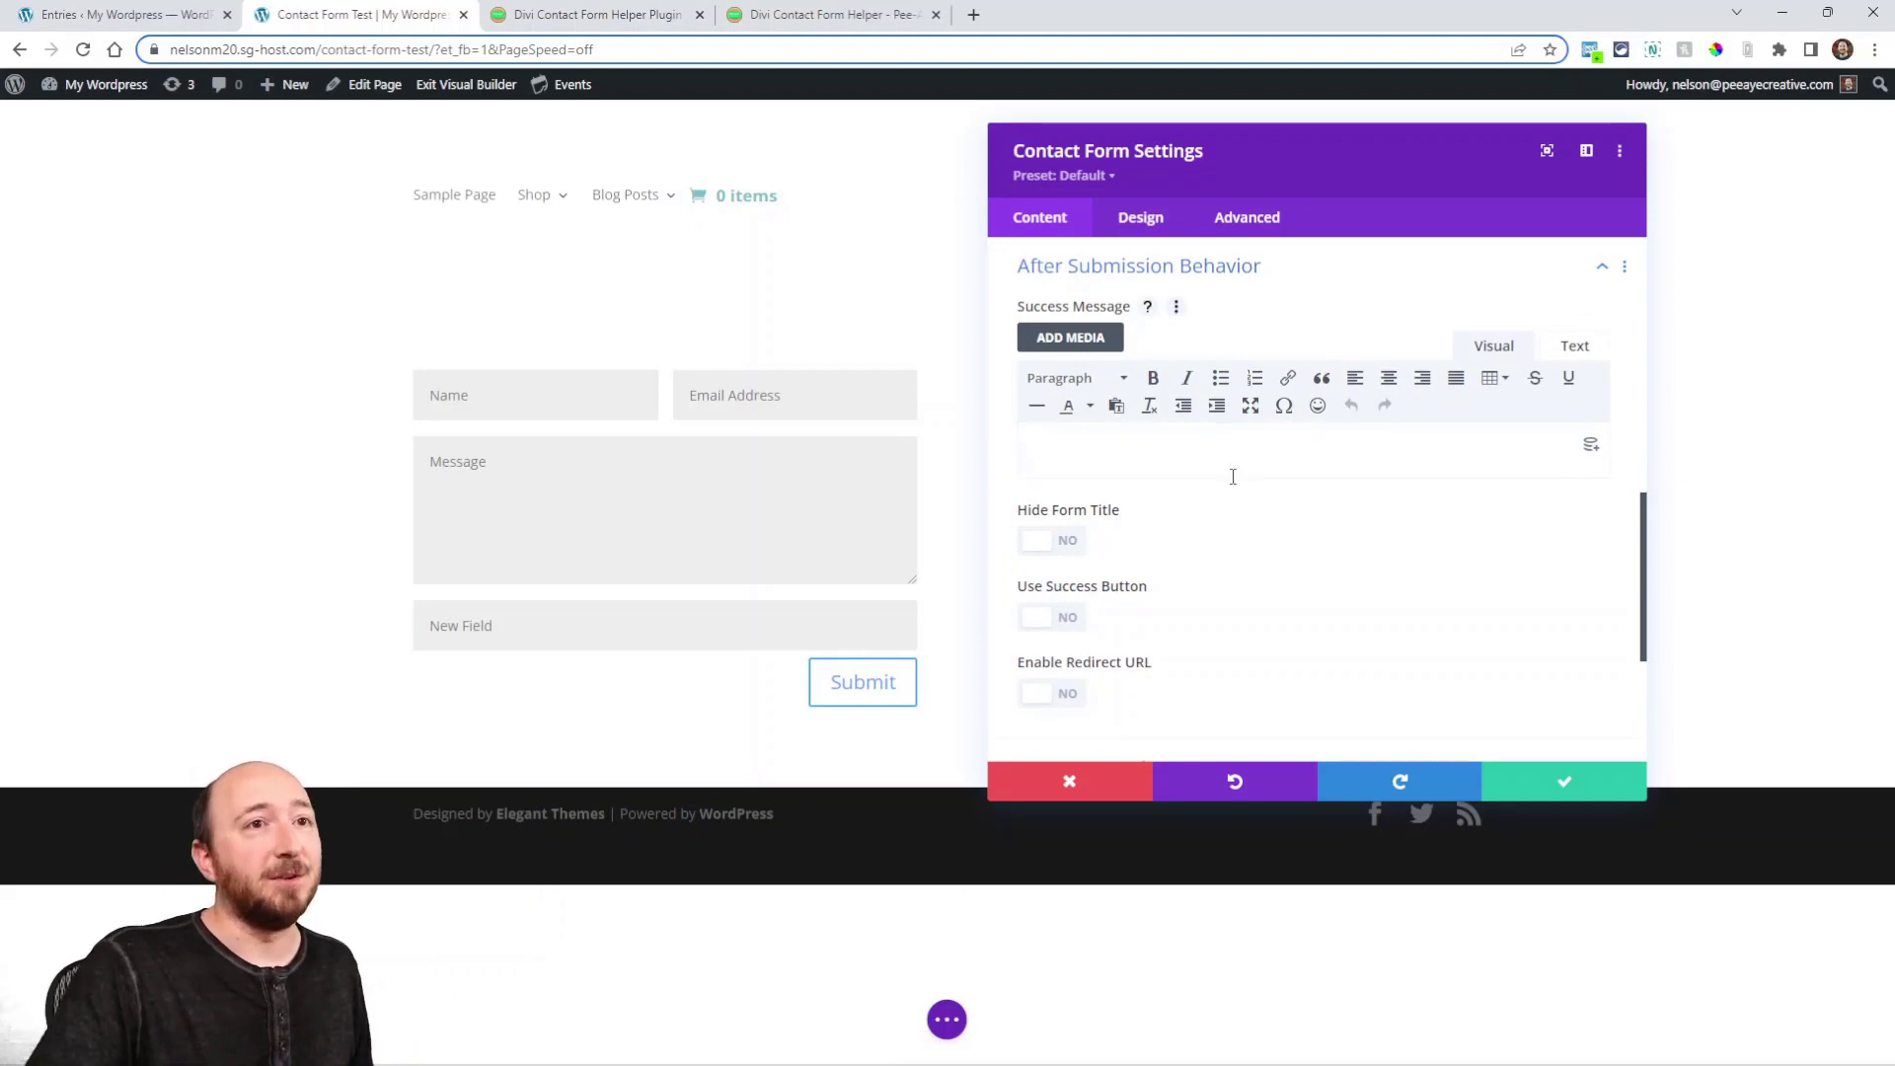
click(1378, 451)
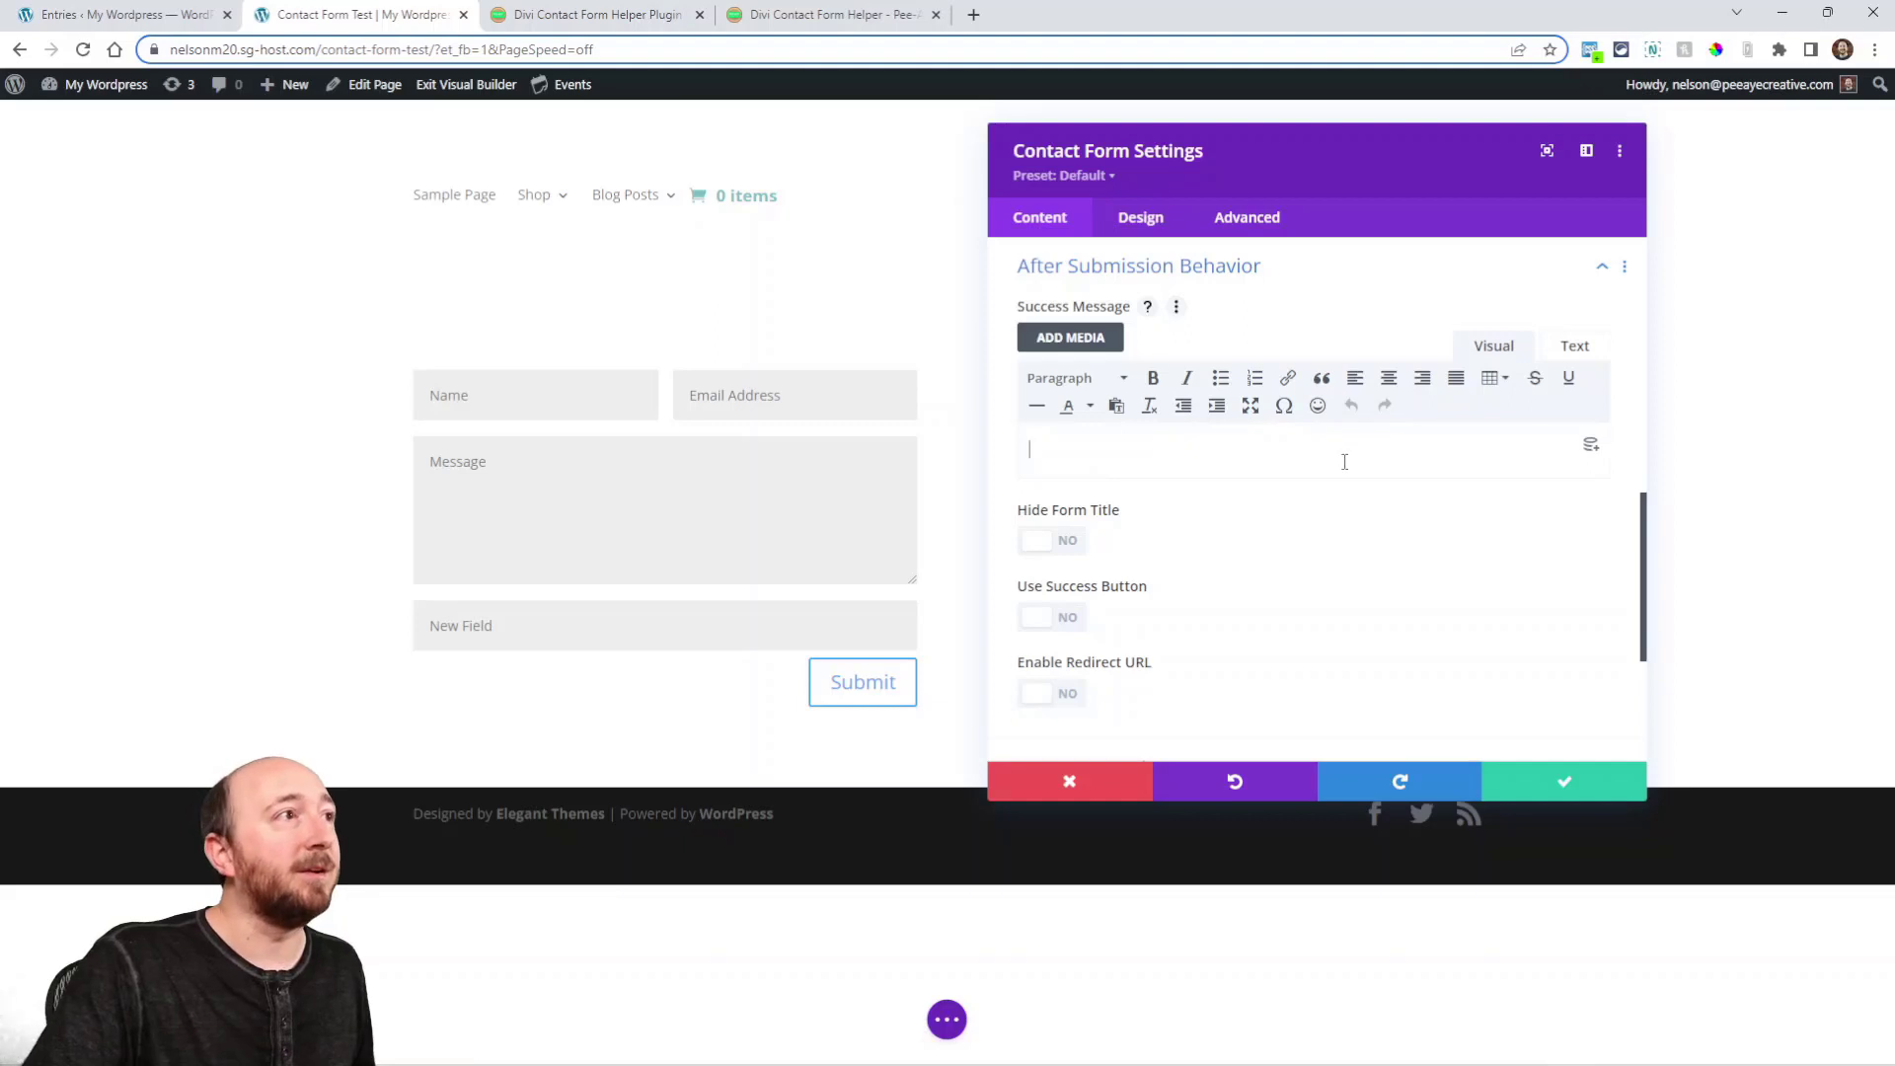
- Scroll the 1.4 release post from the merge tags section down to Honeypot For Spam Protection
click(541, 22)
scroll(584, 496, down, 3)
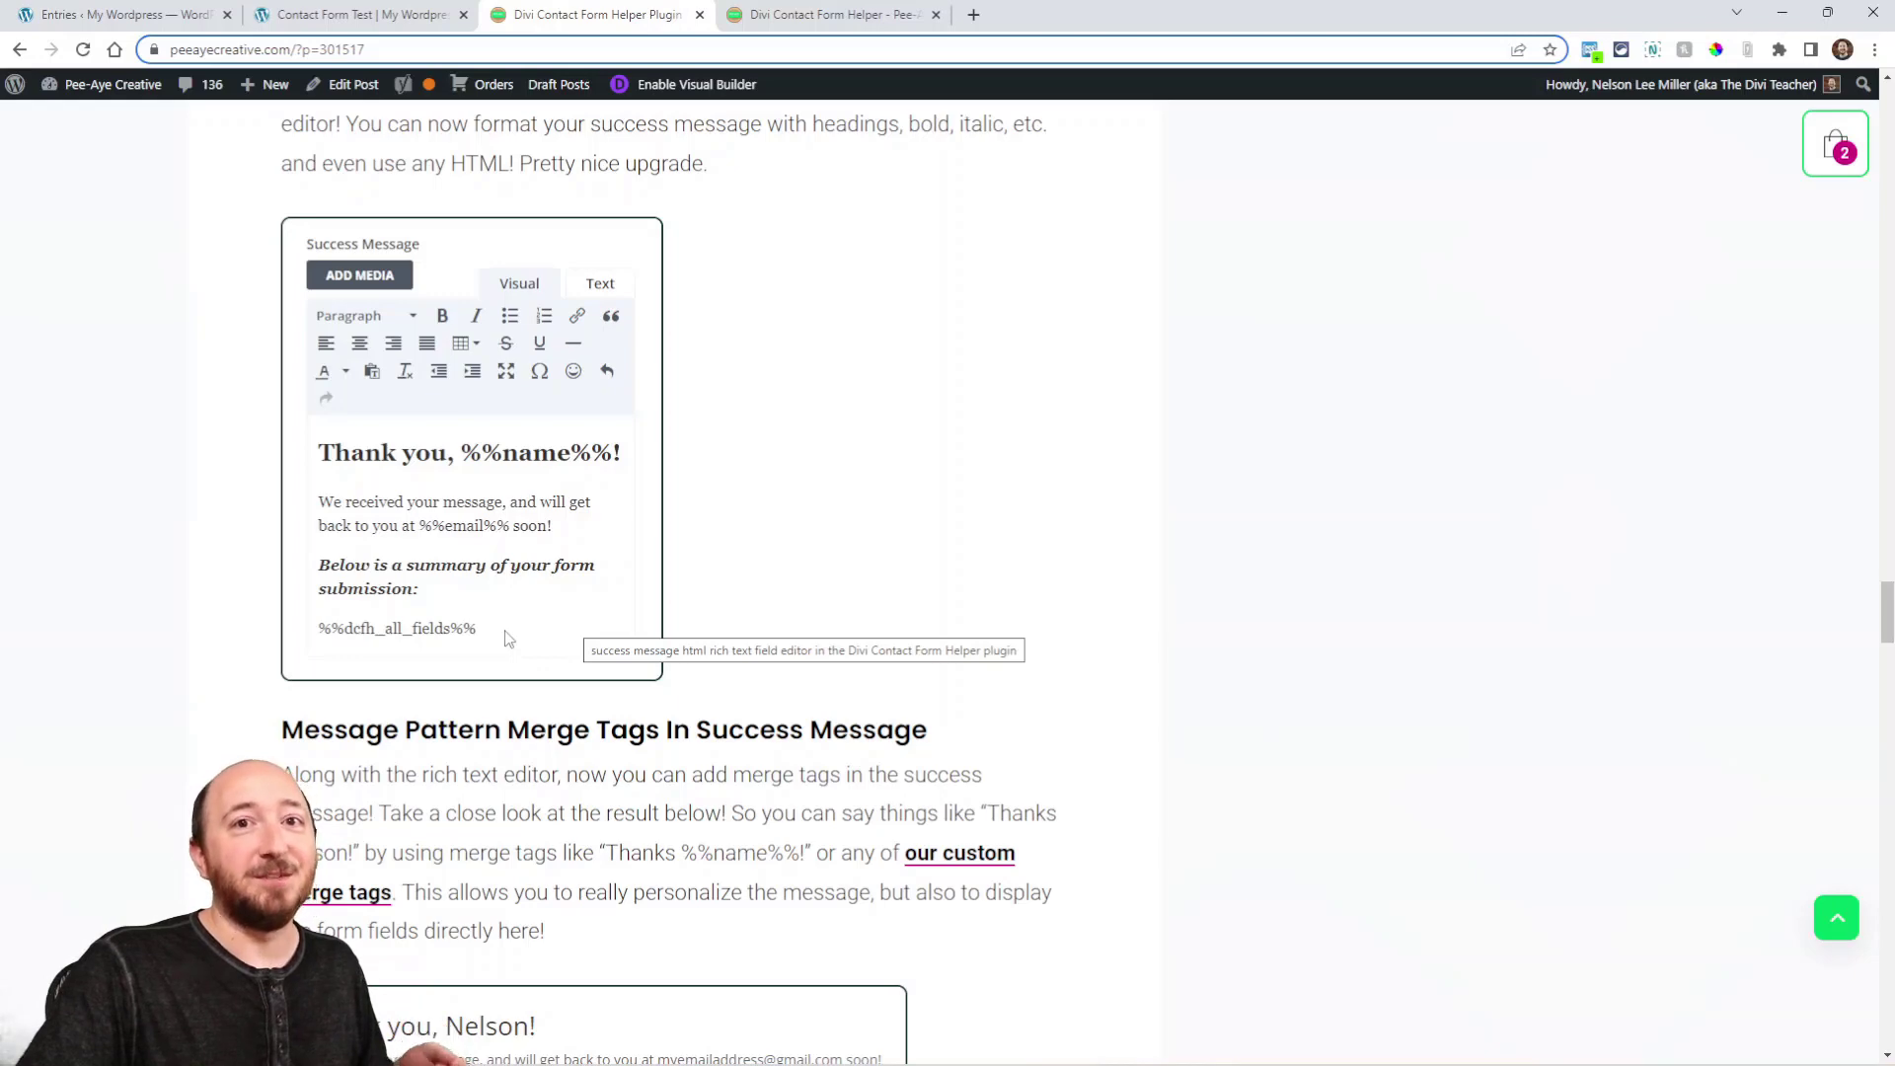
scroll(469, 665, down, 5)
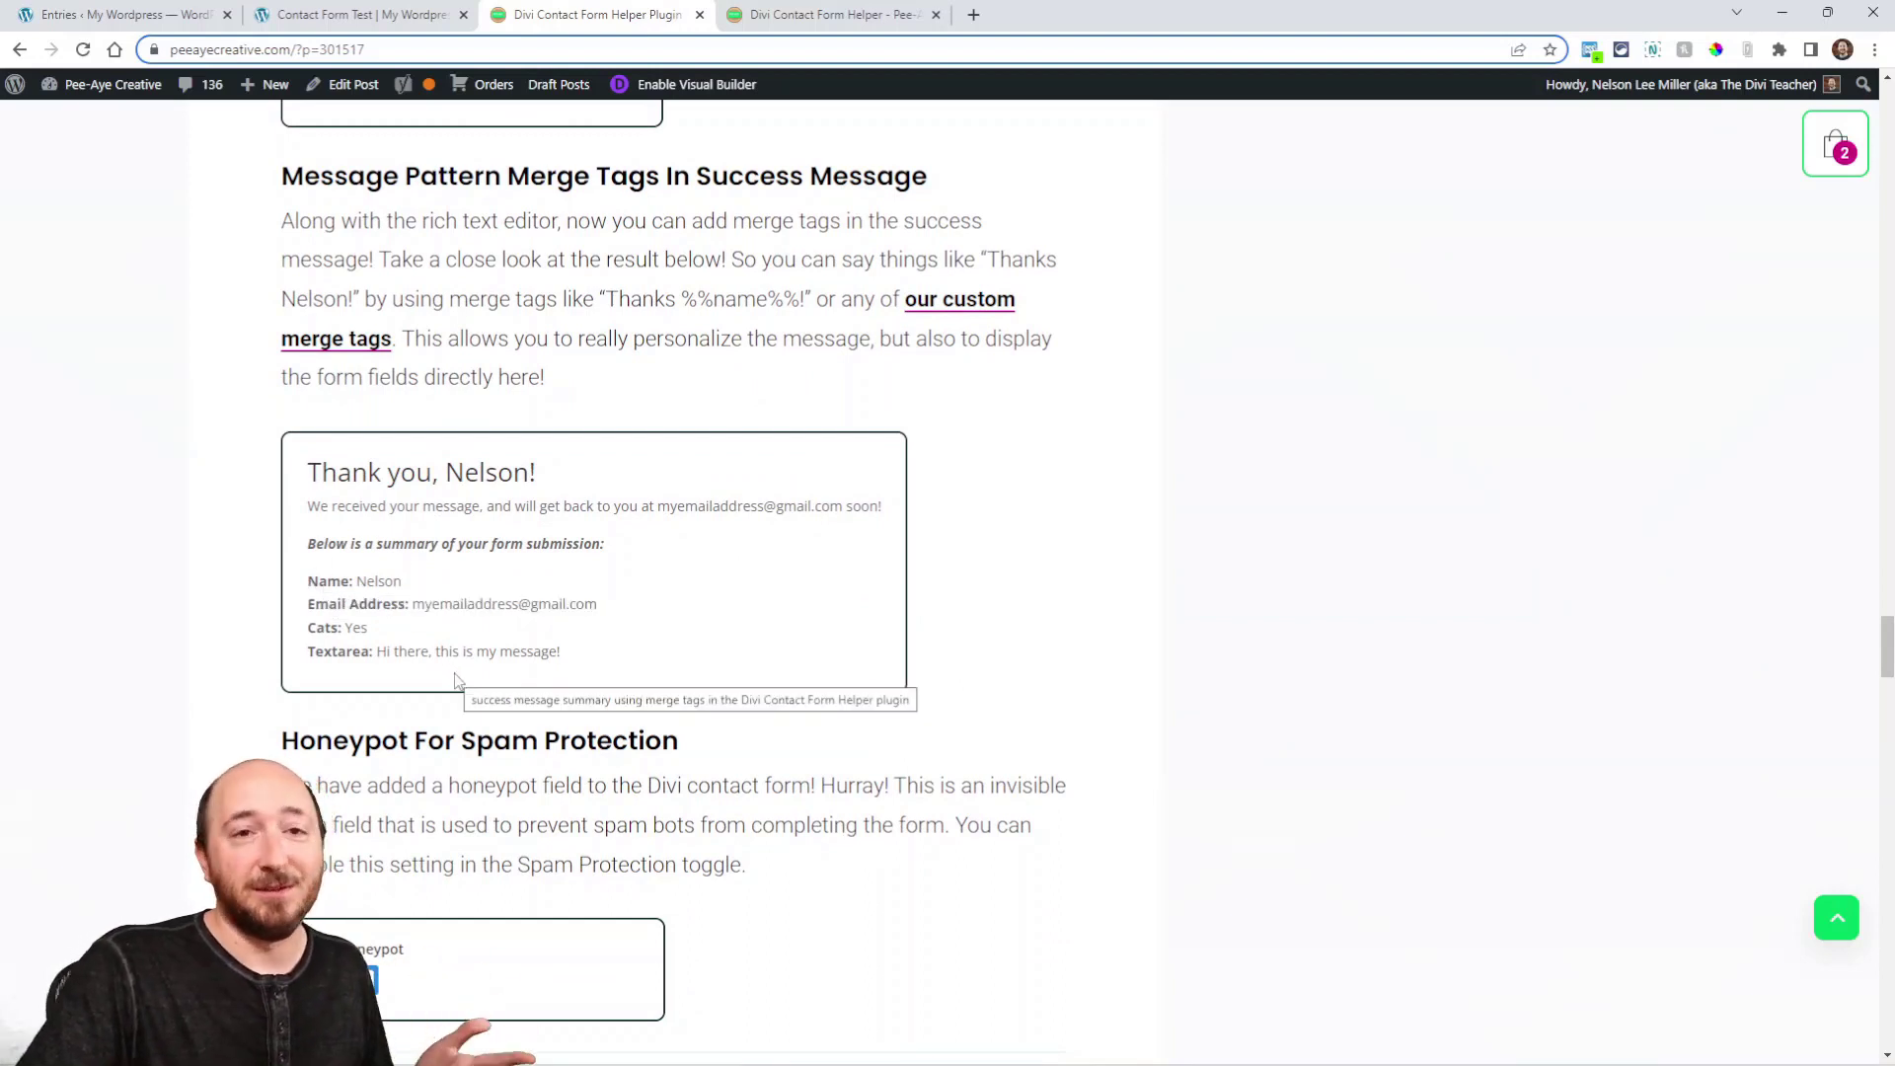
scroll(425, 681, up, 2)
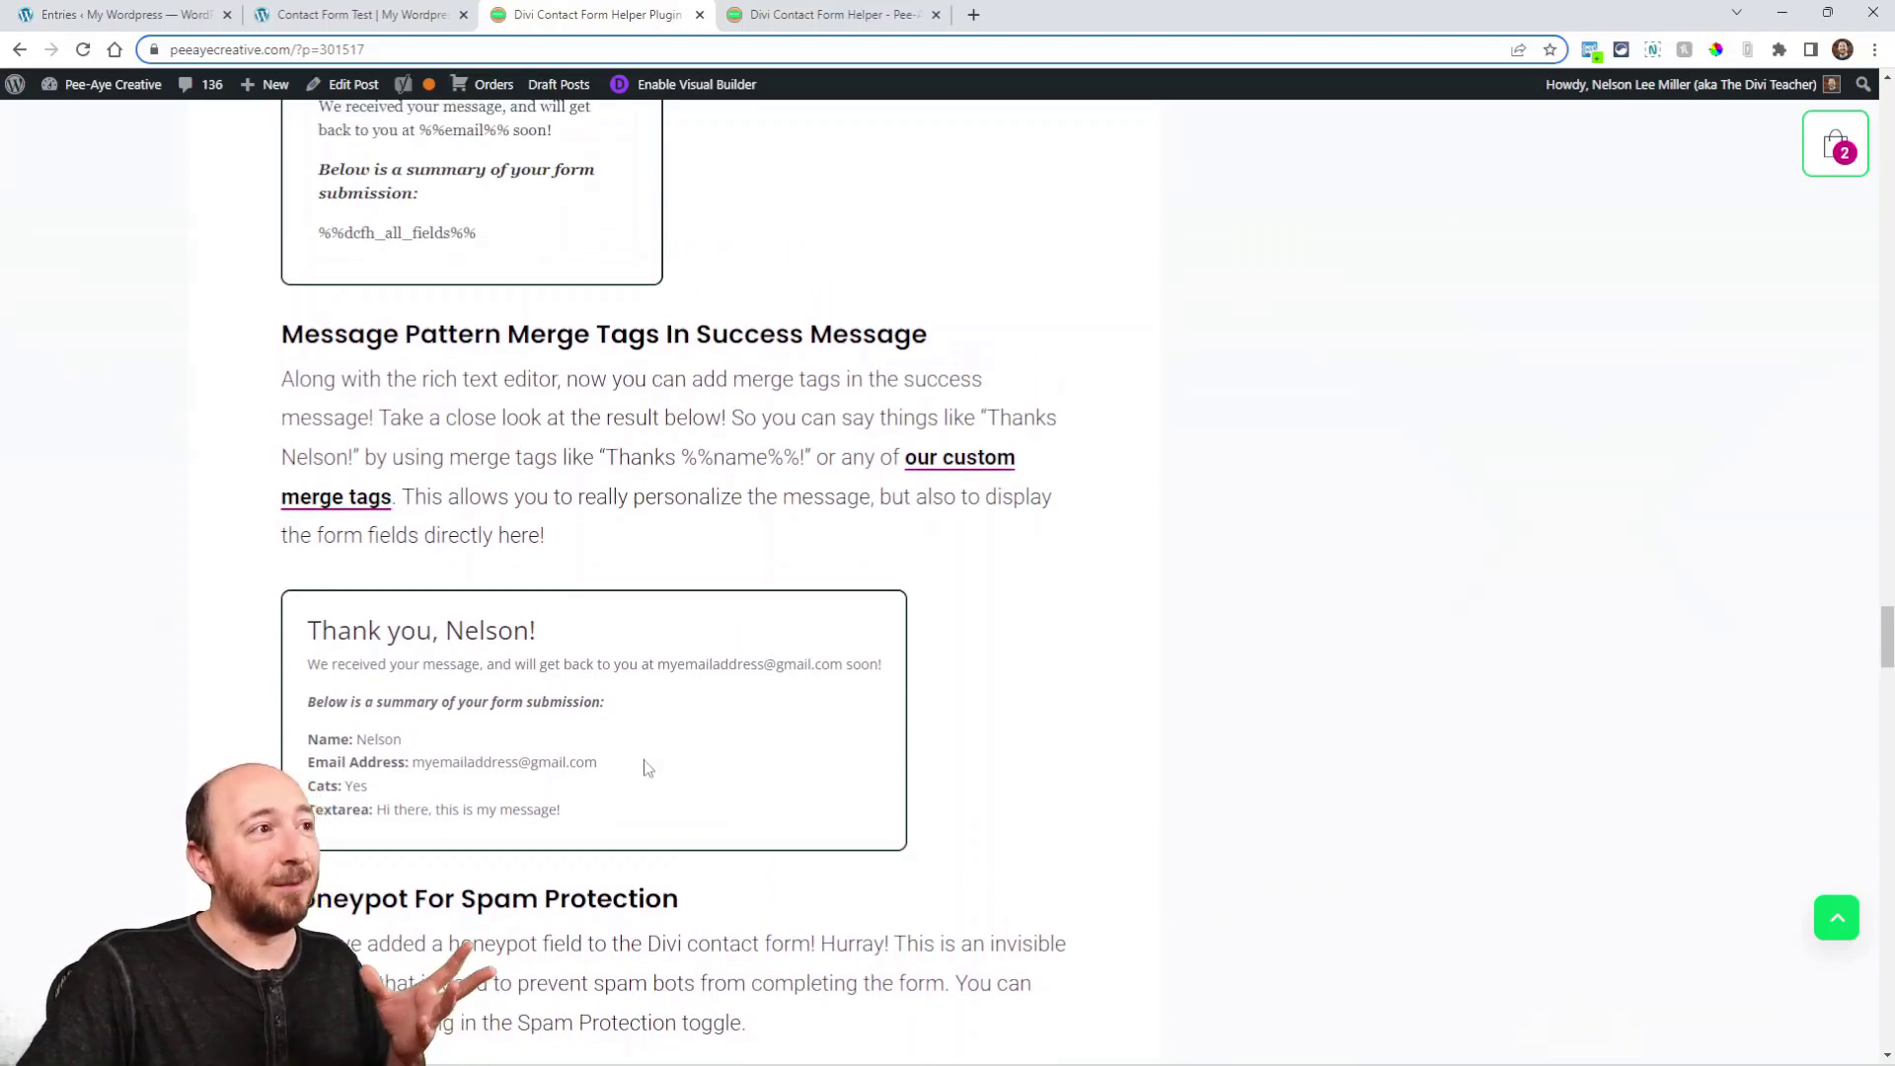
scroll(617, 731, up, 3)
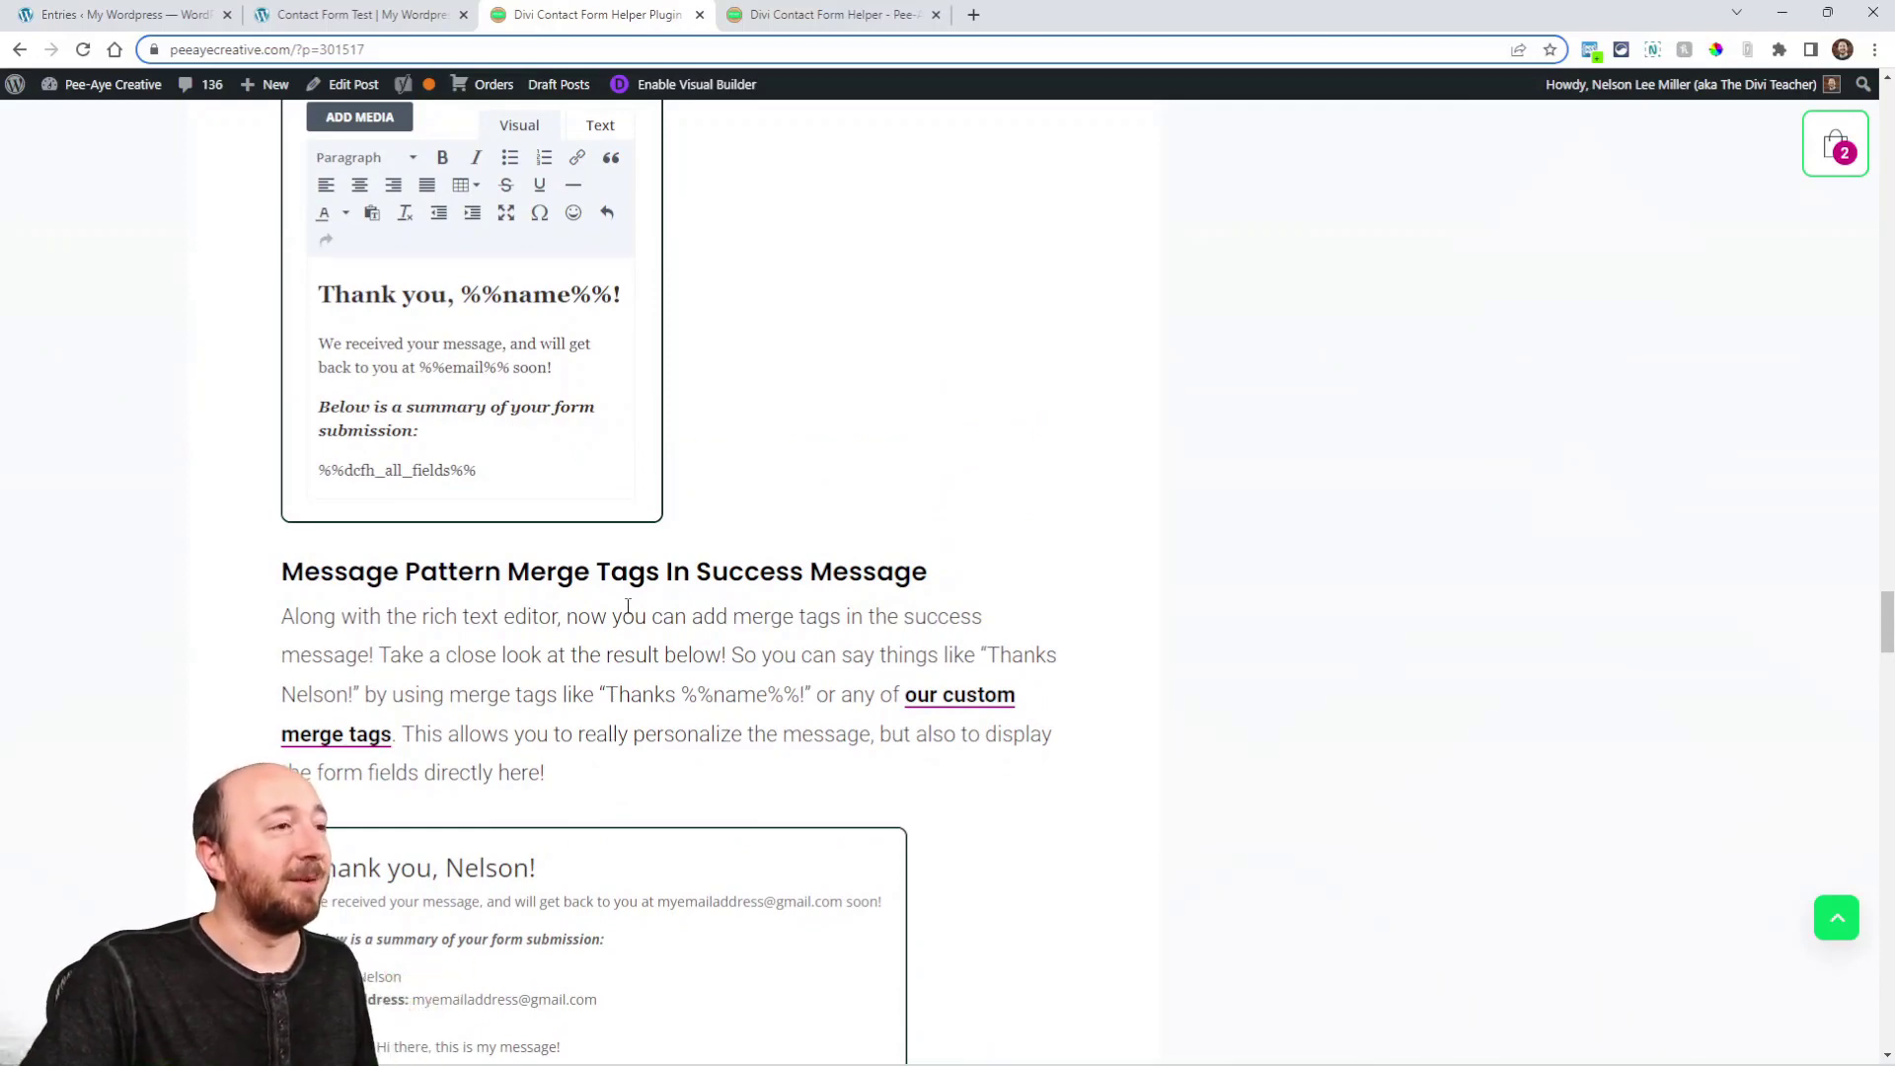
scroll(620, 646, down, 8)
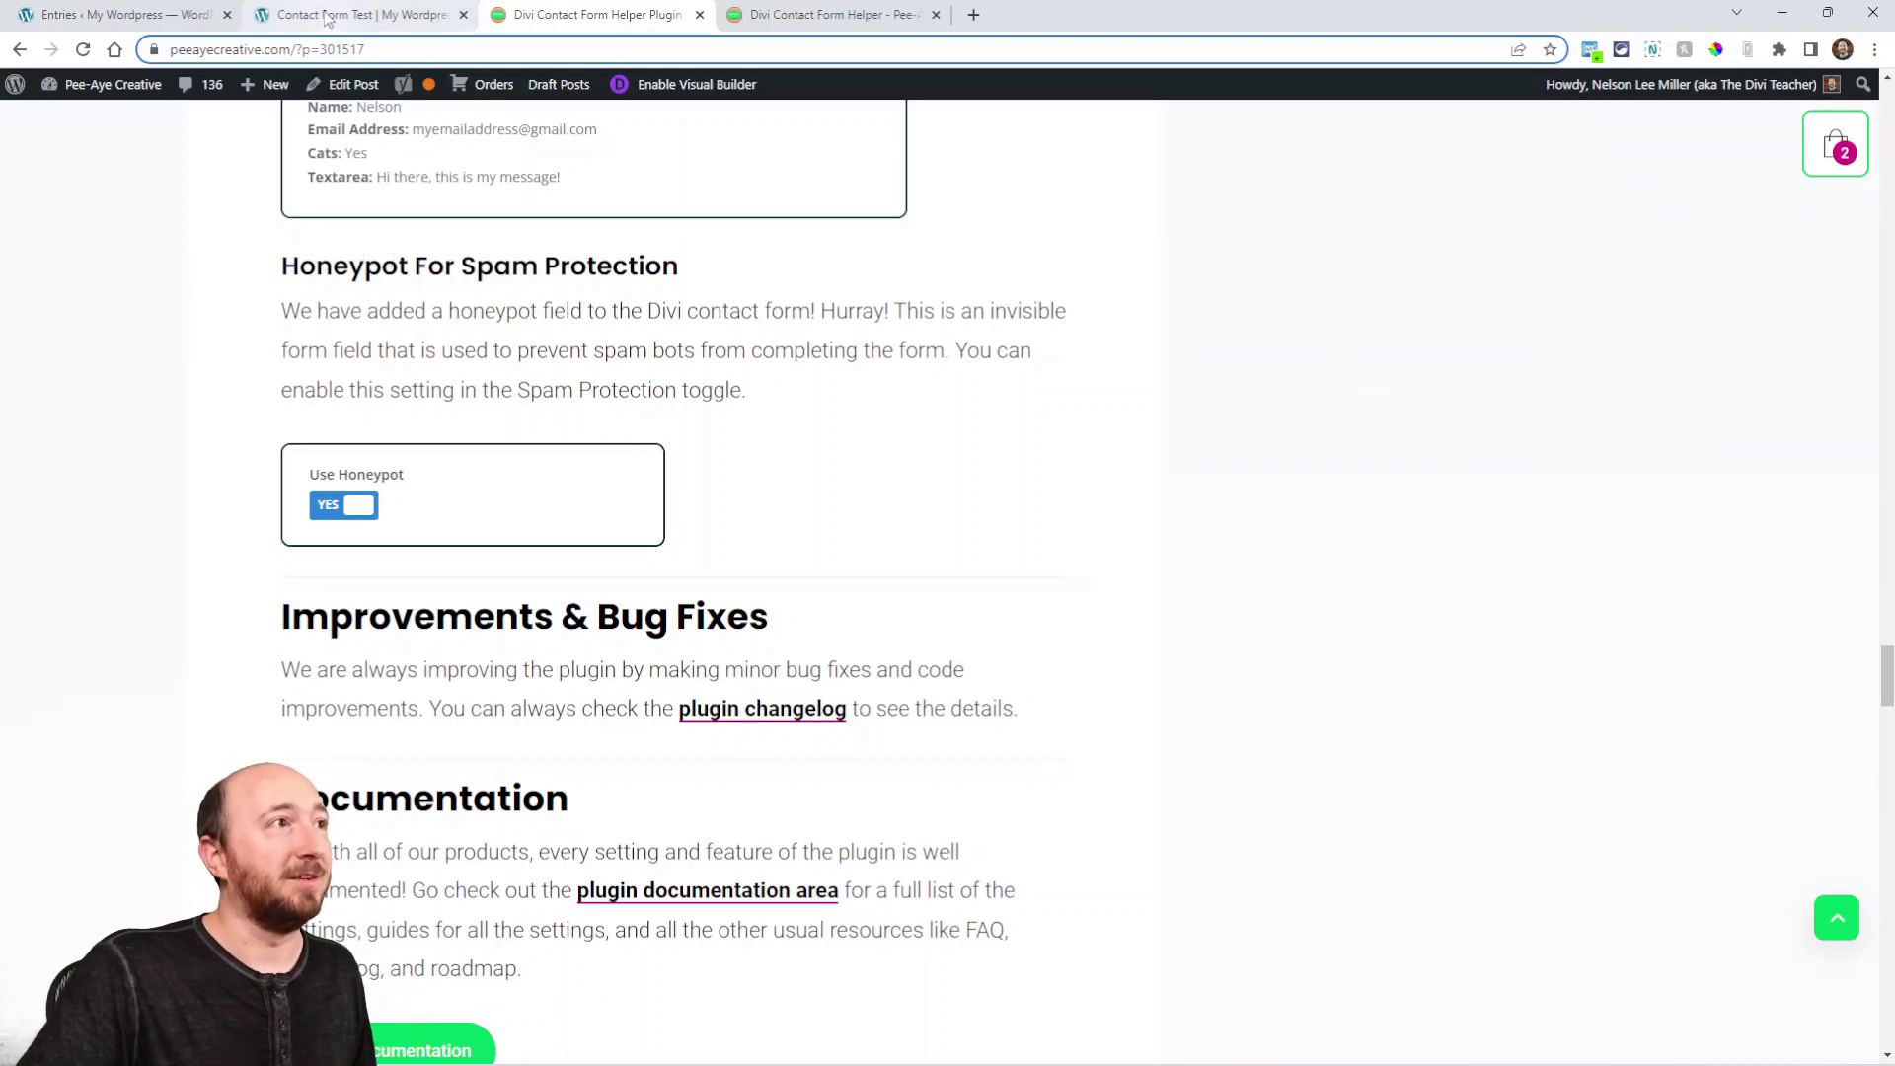
- On Contact Form Test, expand Spam Protection and toggle Spam Protection Service on, then off
click(355, 14)
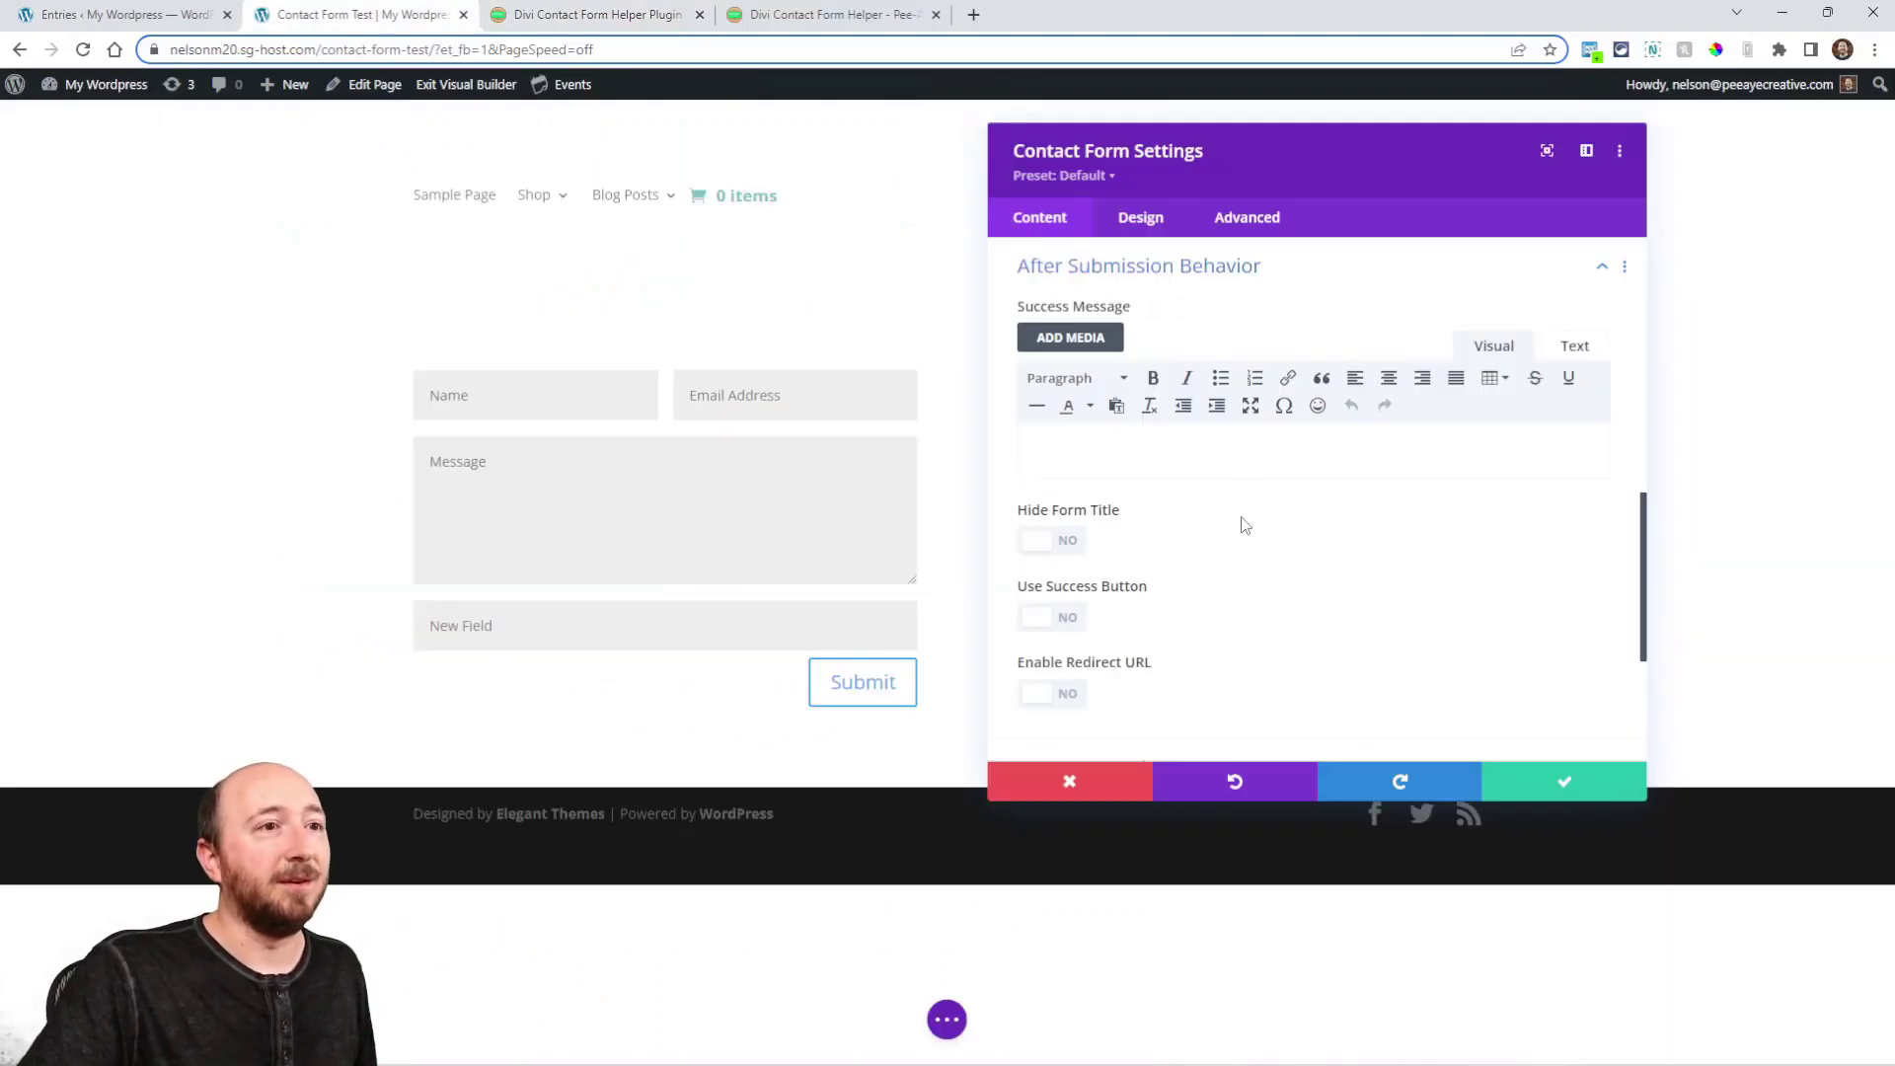
scroll(1240, 529, down, 3)
click(1066, 474)
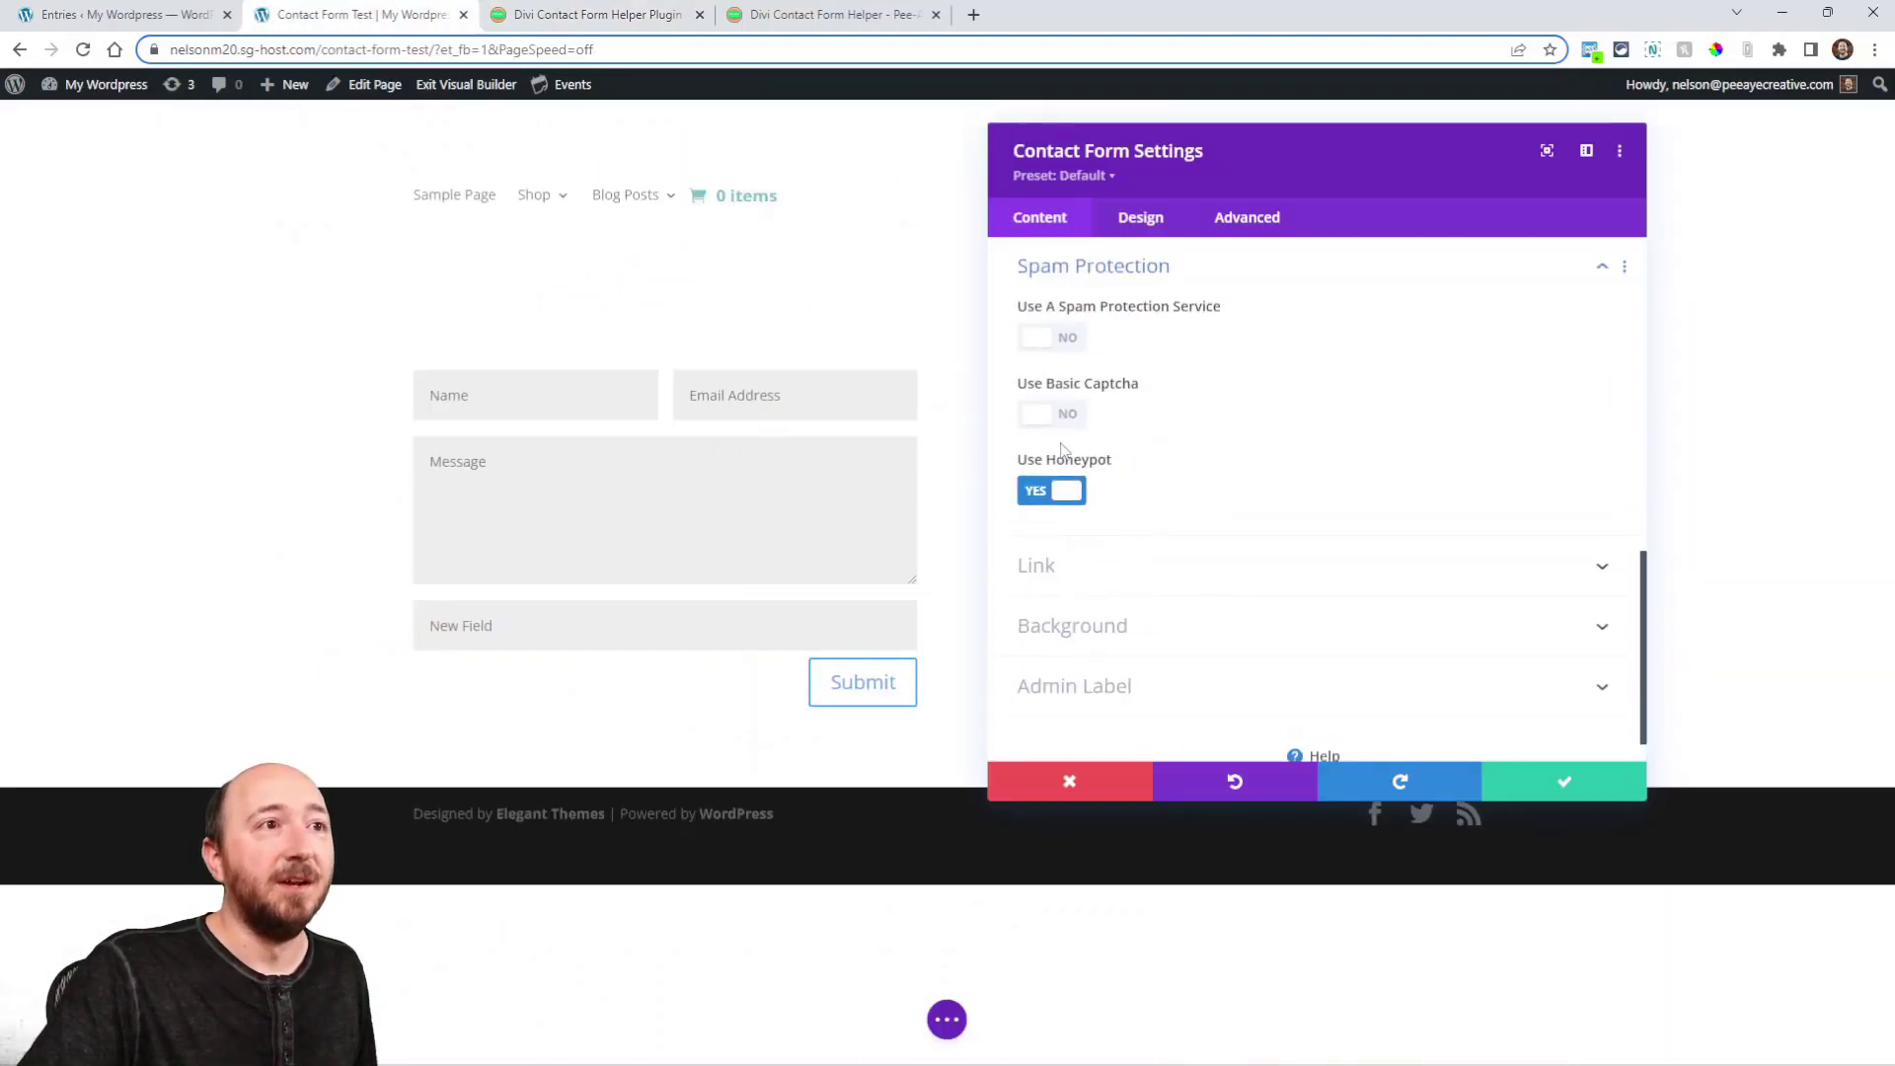
click(1033, 340)
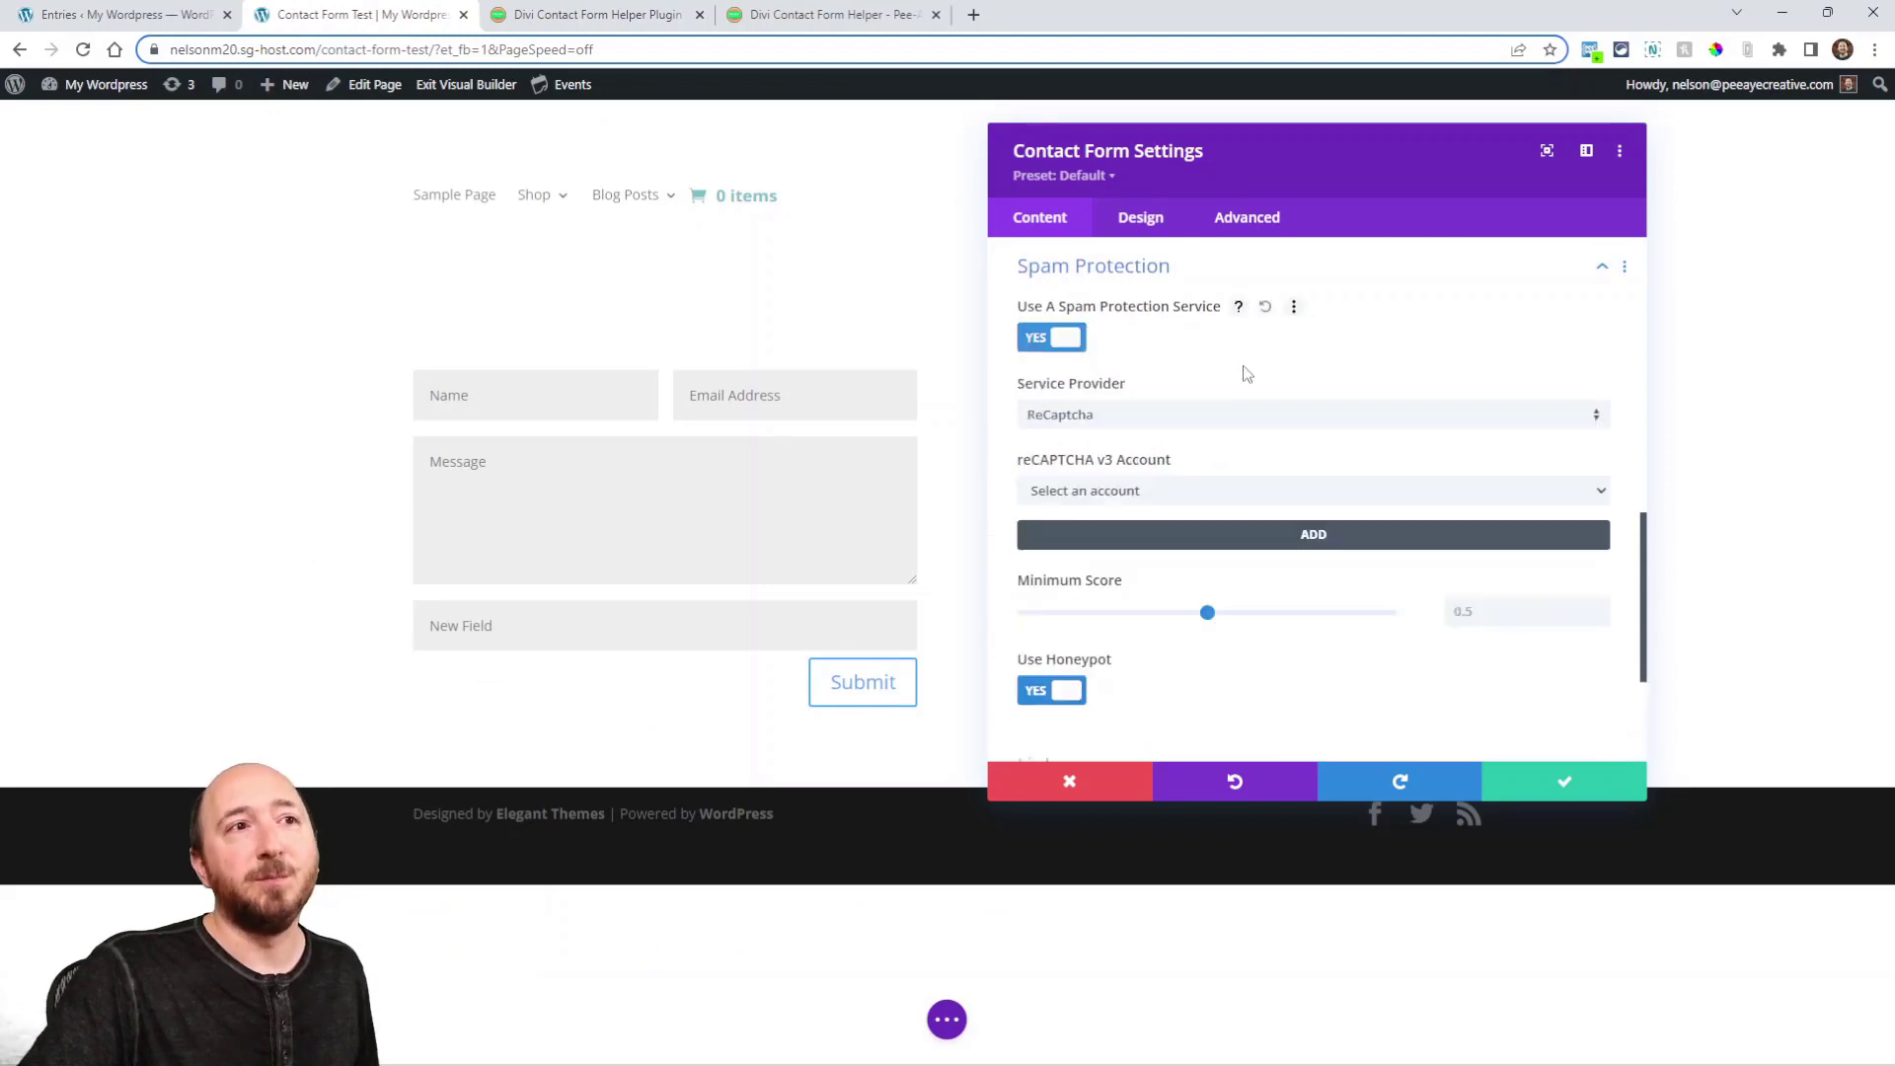
click(1056, 341)
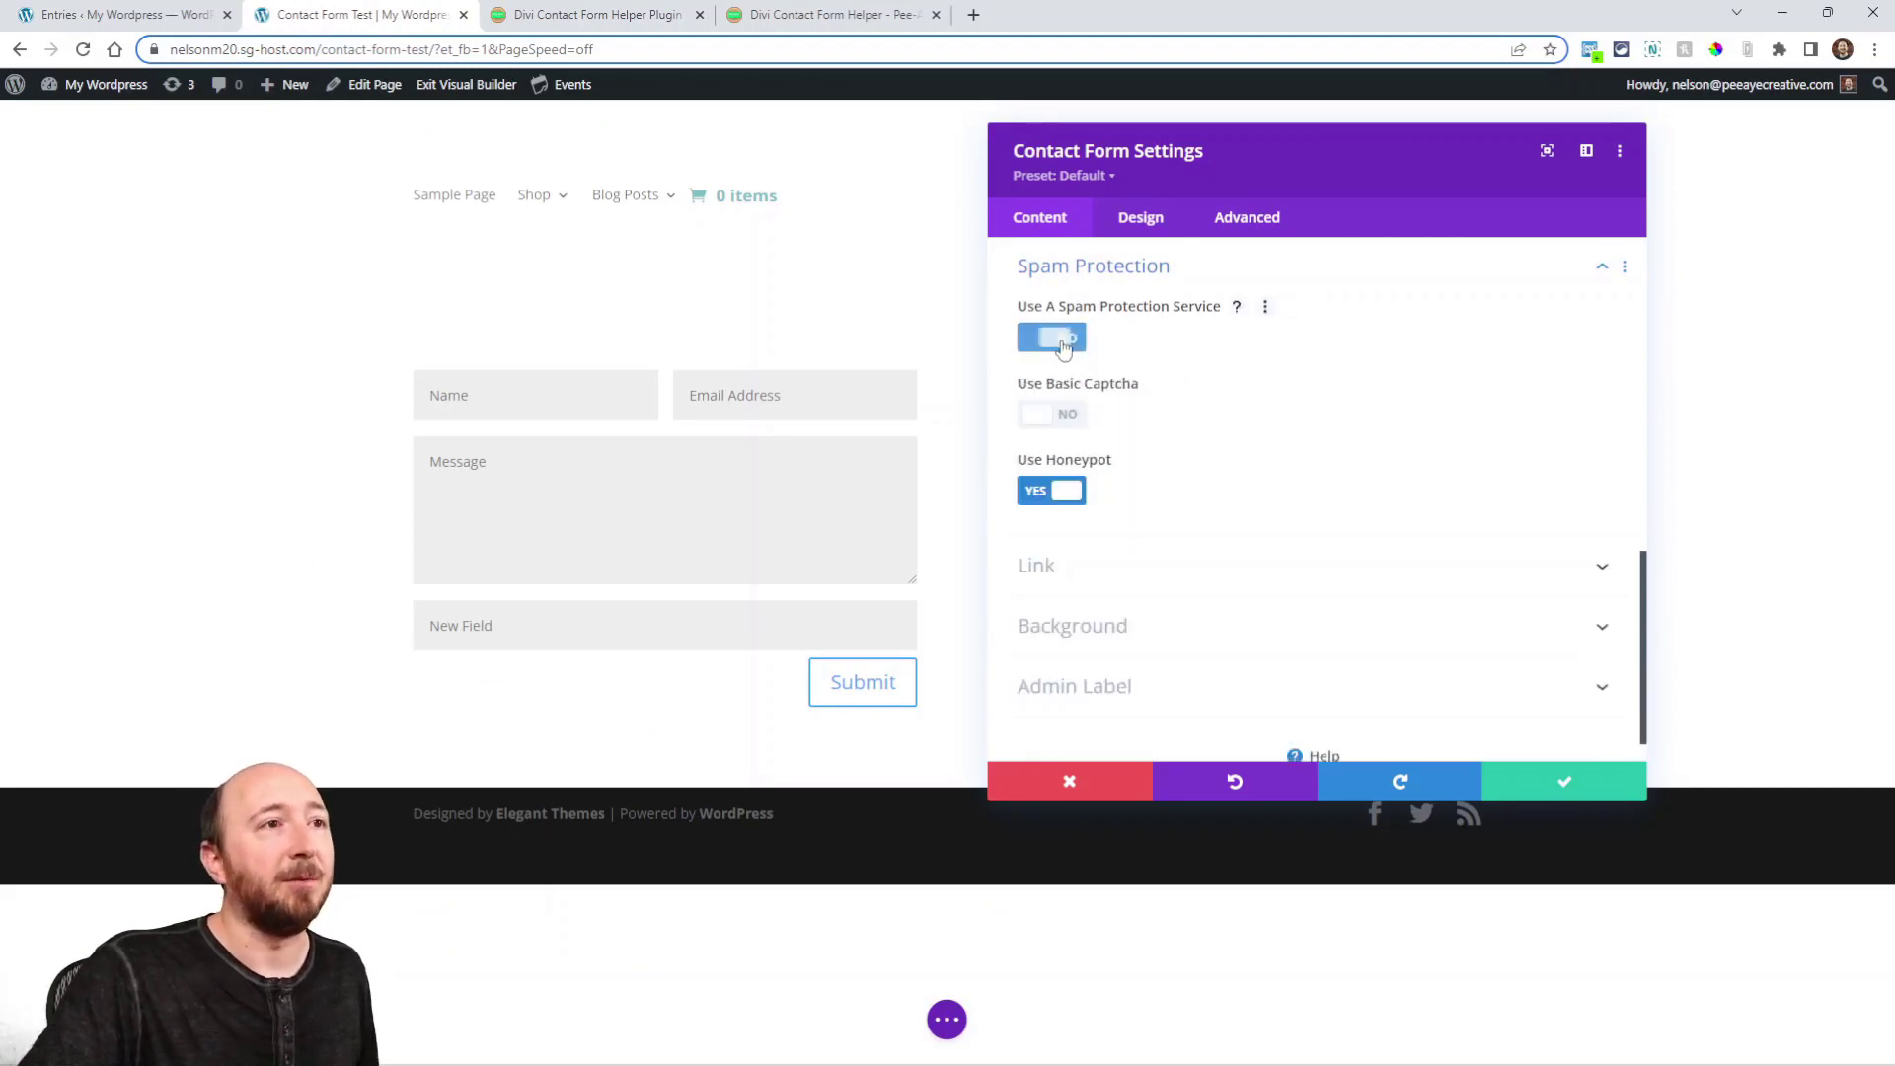
- Toggle Basic Captcha on and off, leave Use Honeypot on, and view its help text
click(1046, 425)
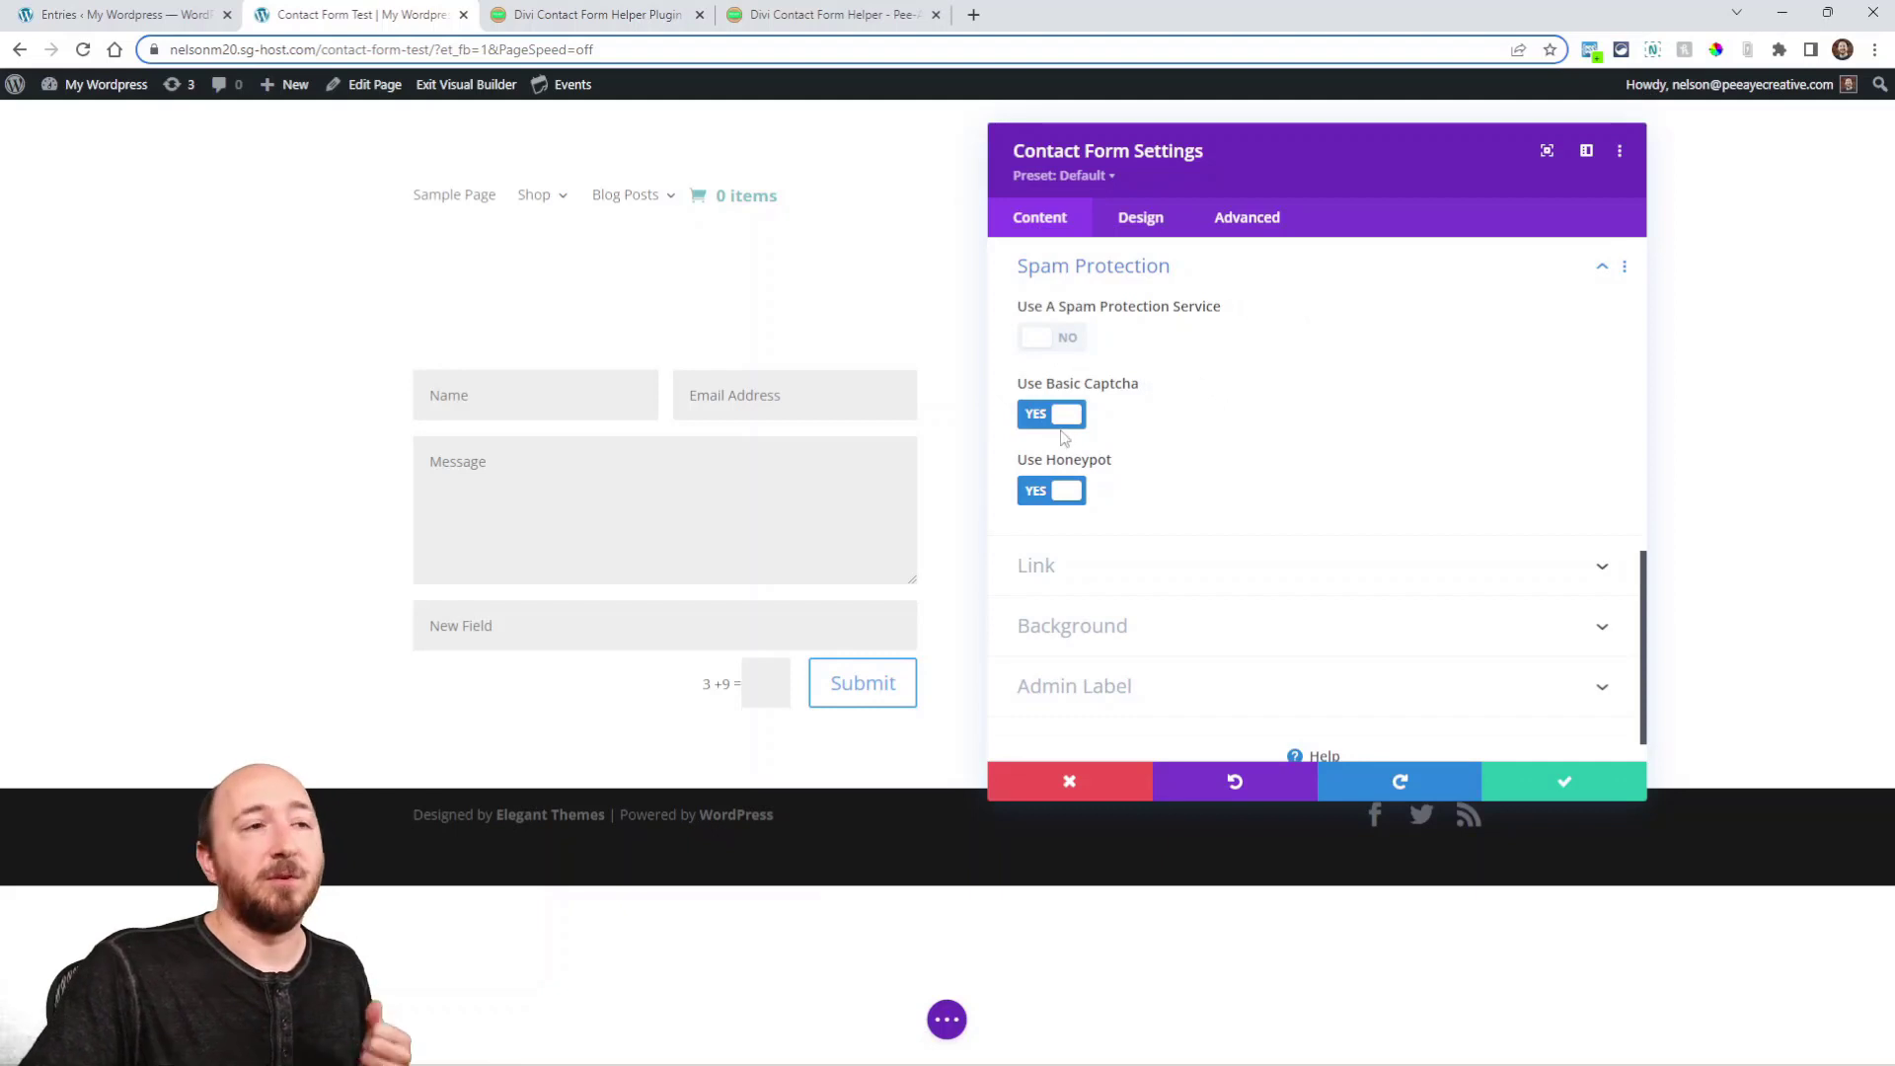
click(1054, 425)
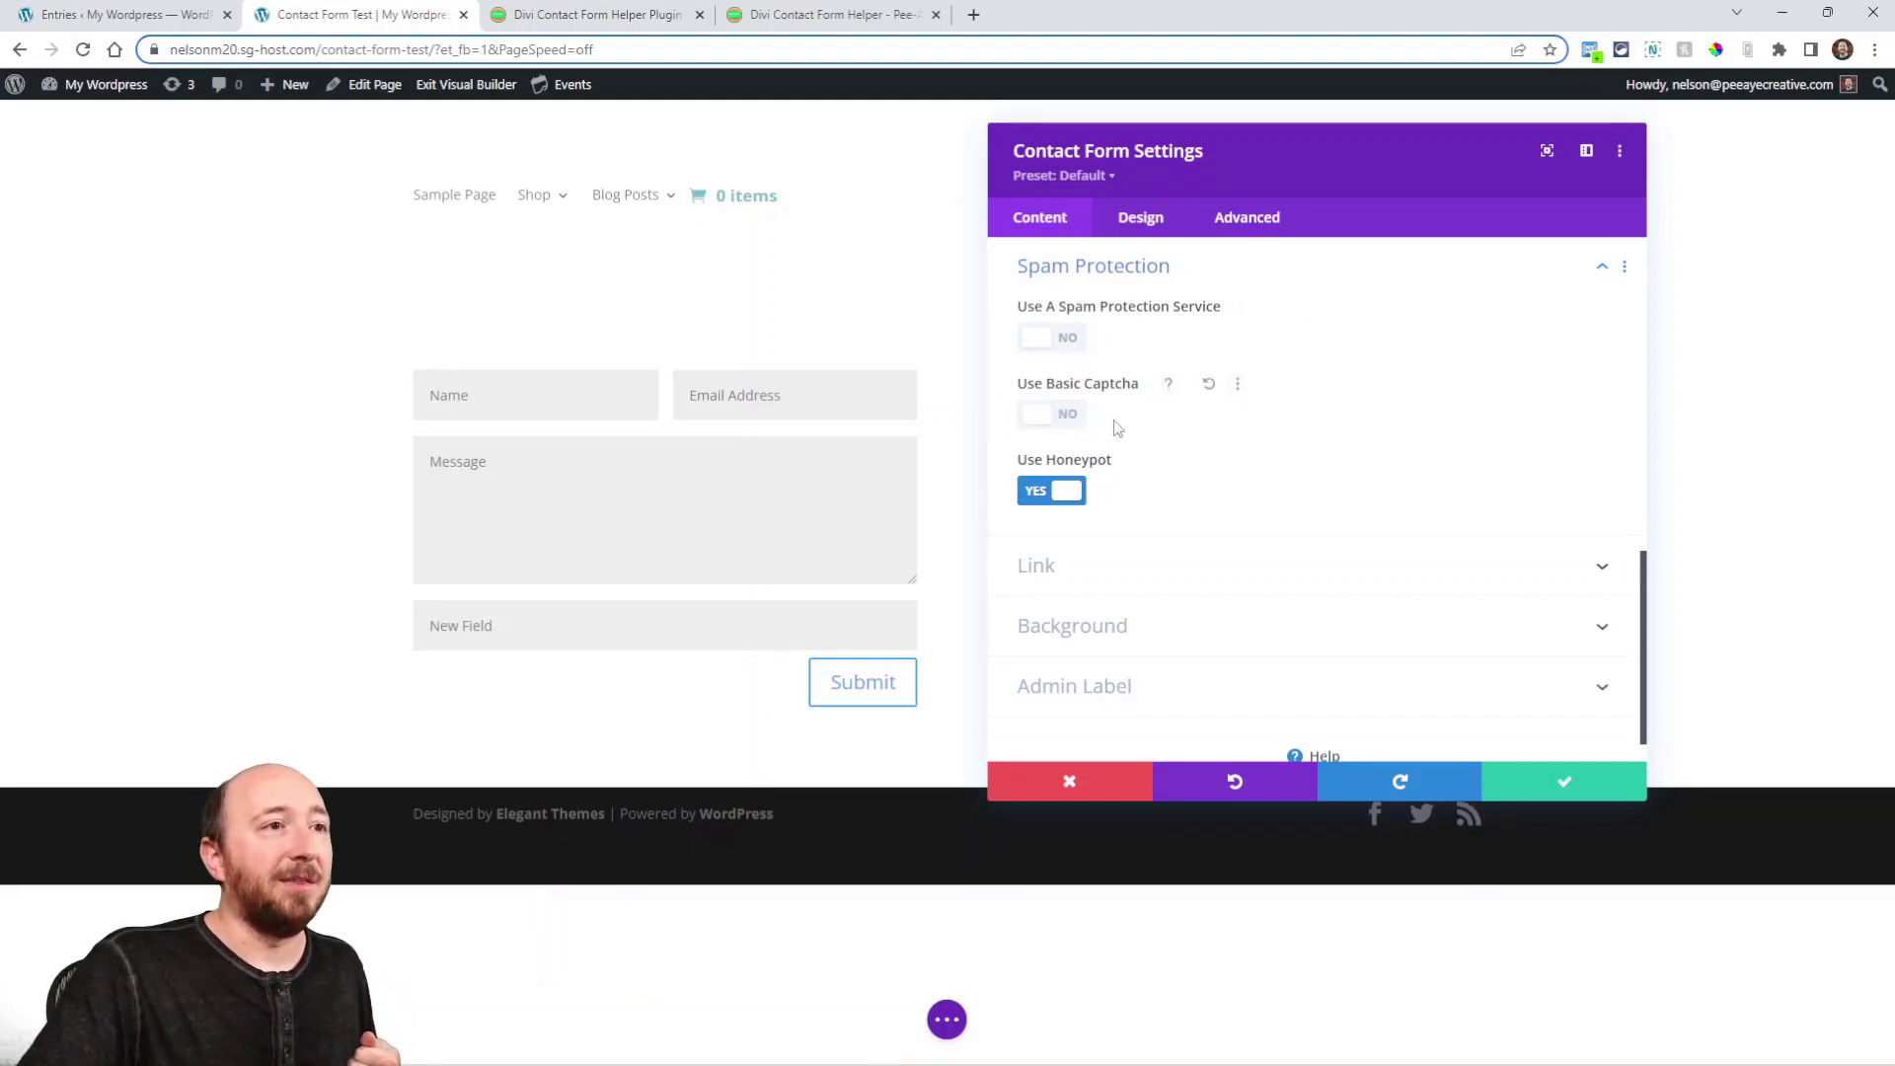
click(1054, 506)
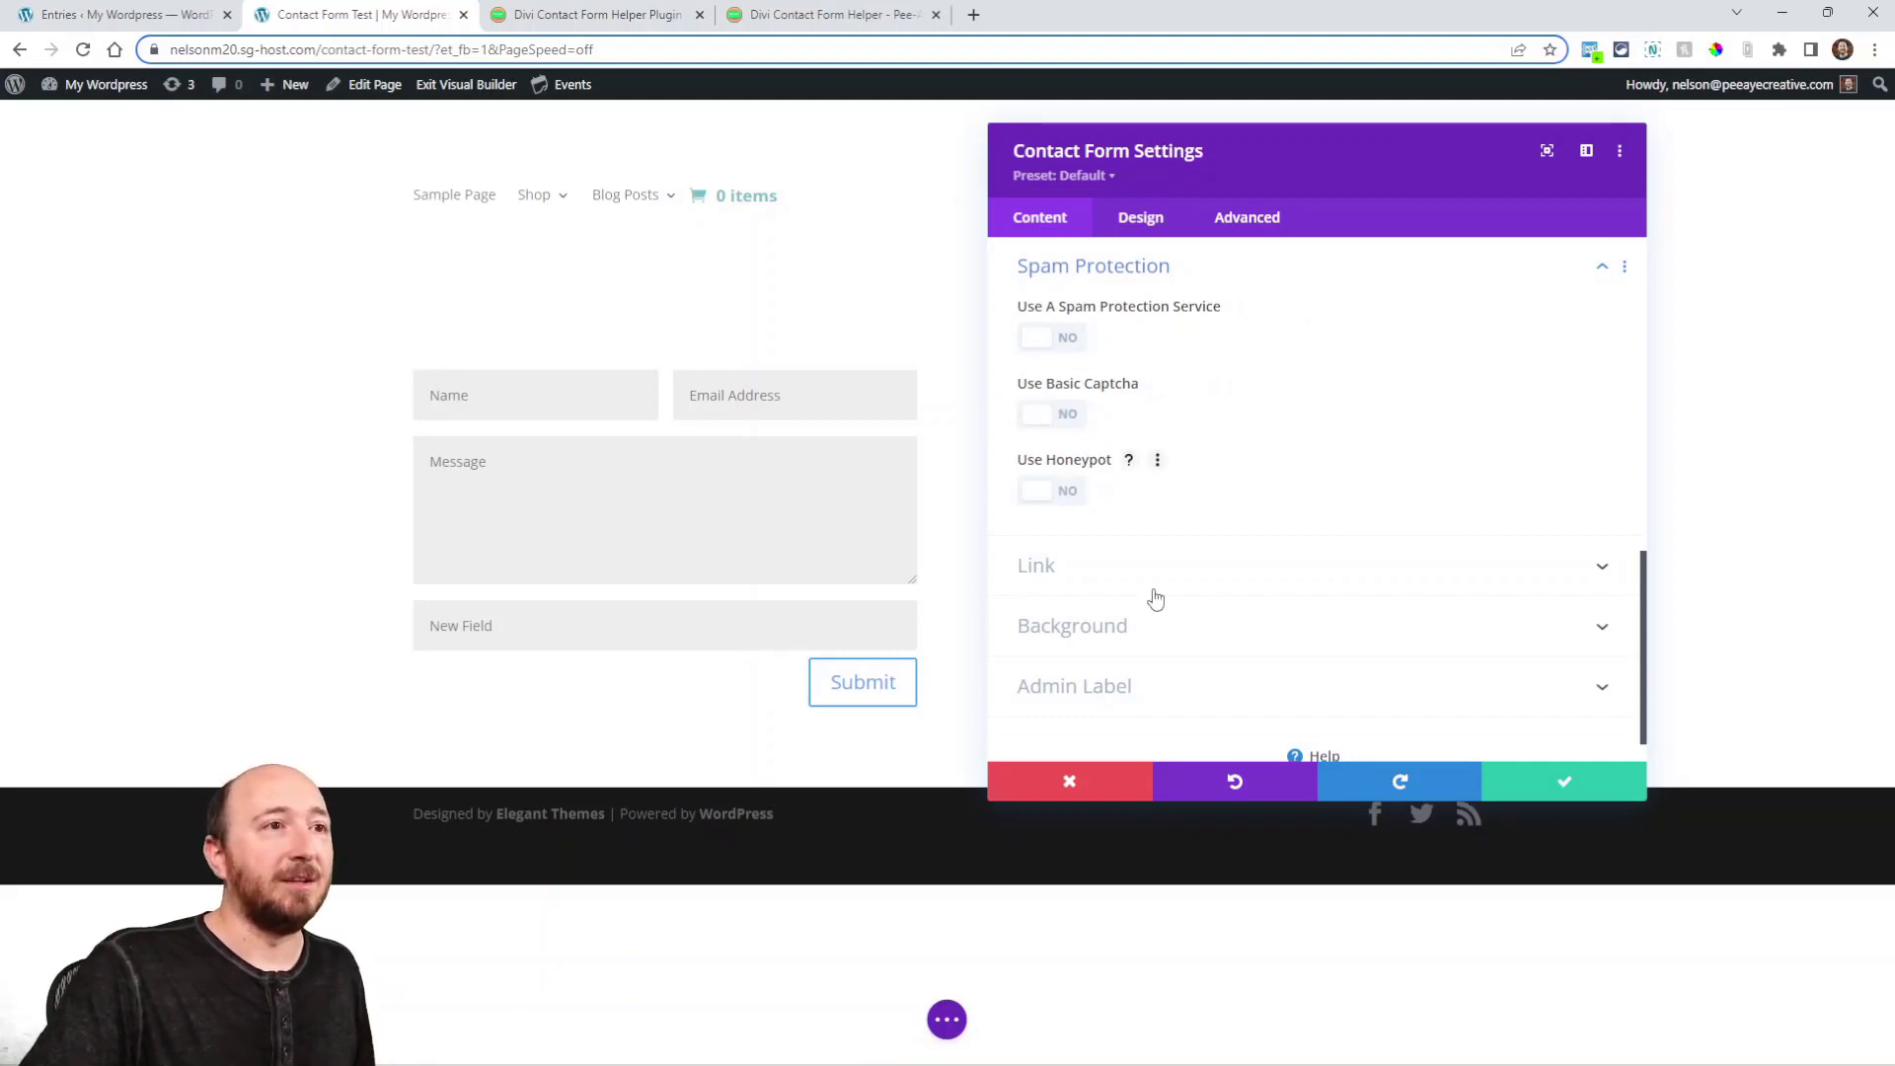
click(1050, 506)
click(1131, 462)
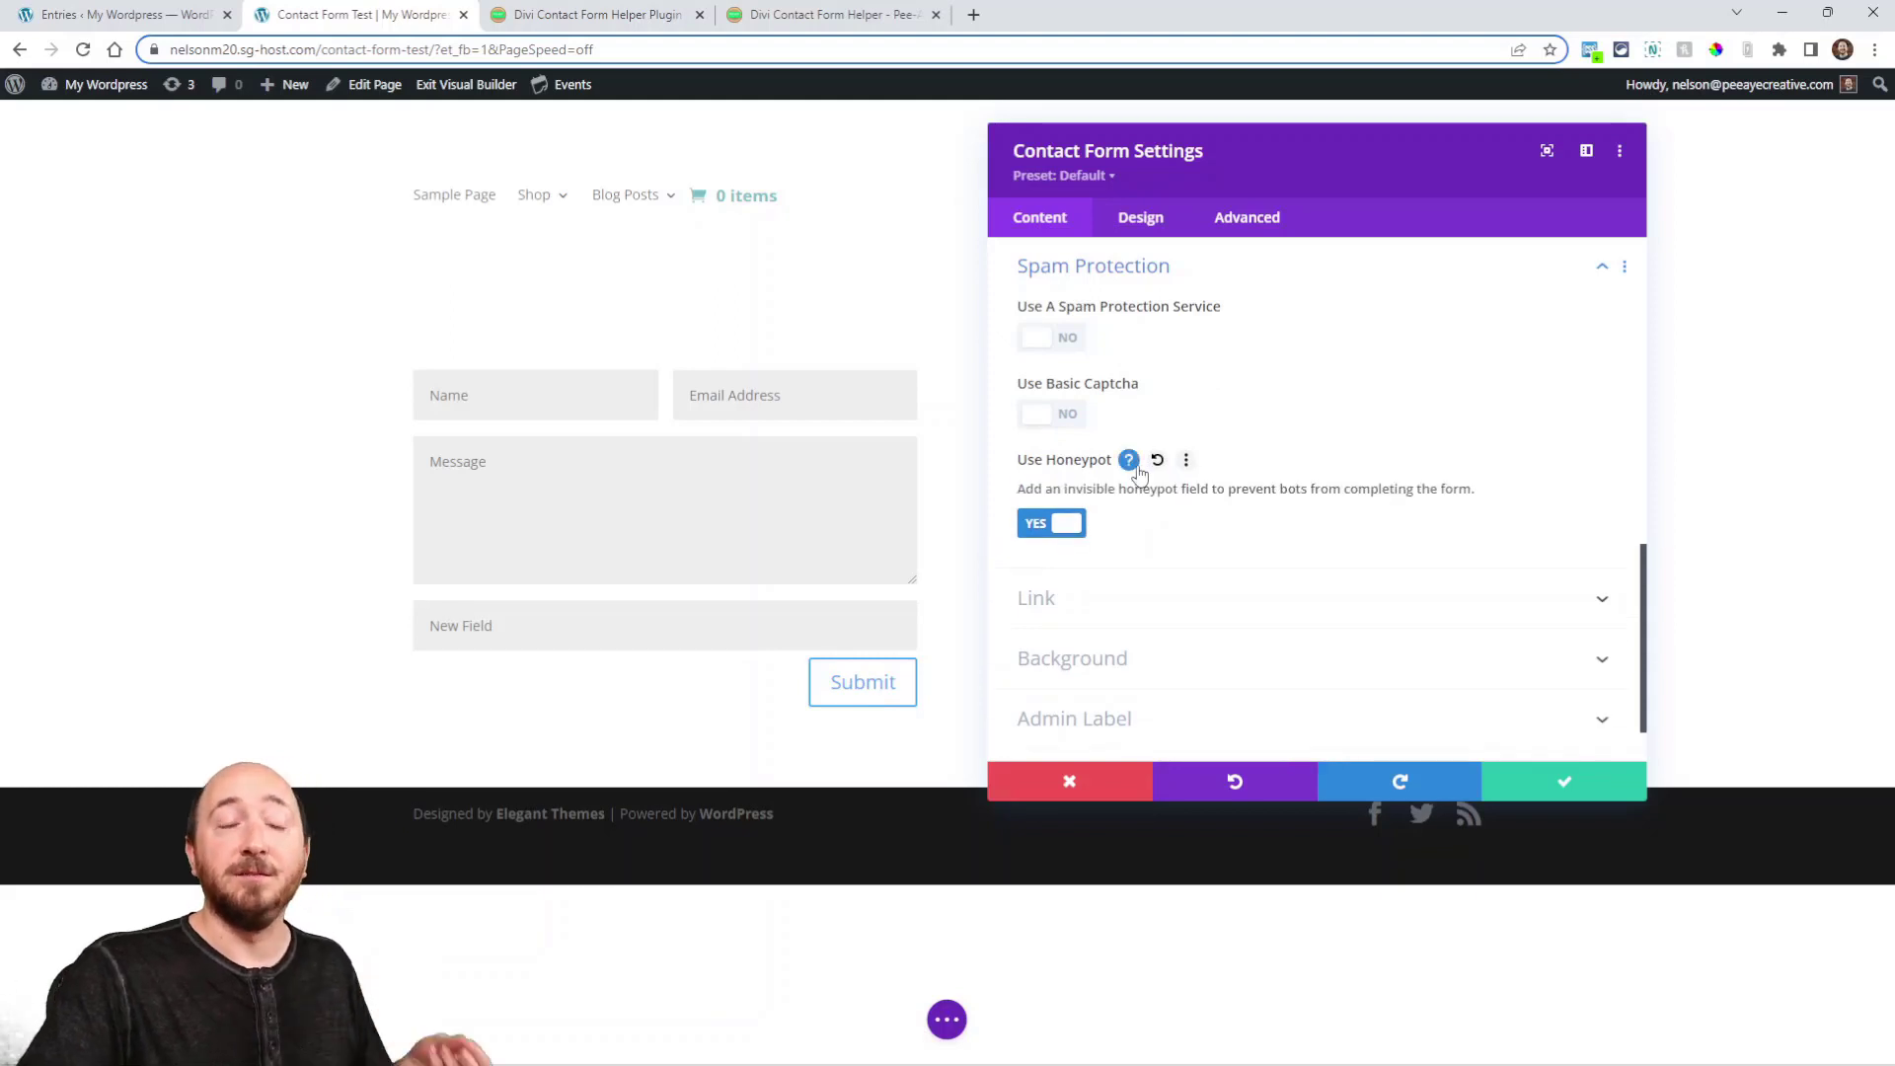
click(1132, 463)
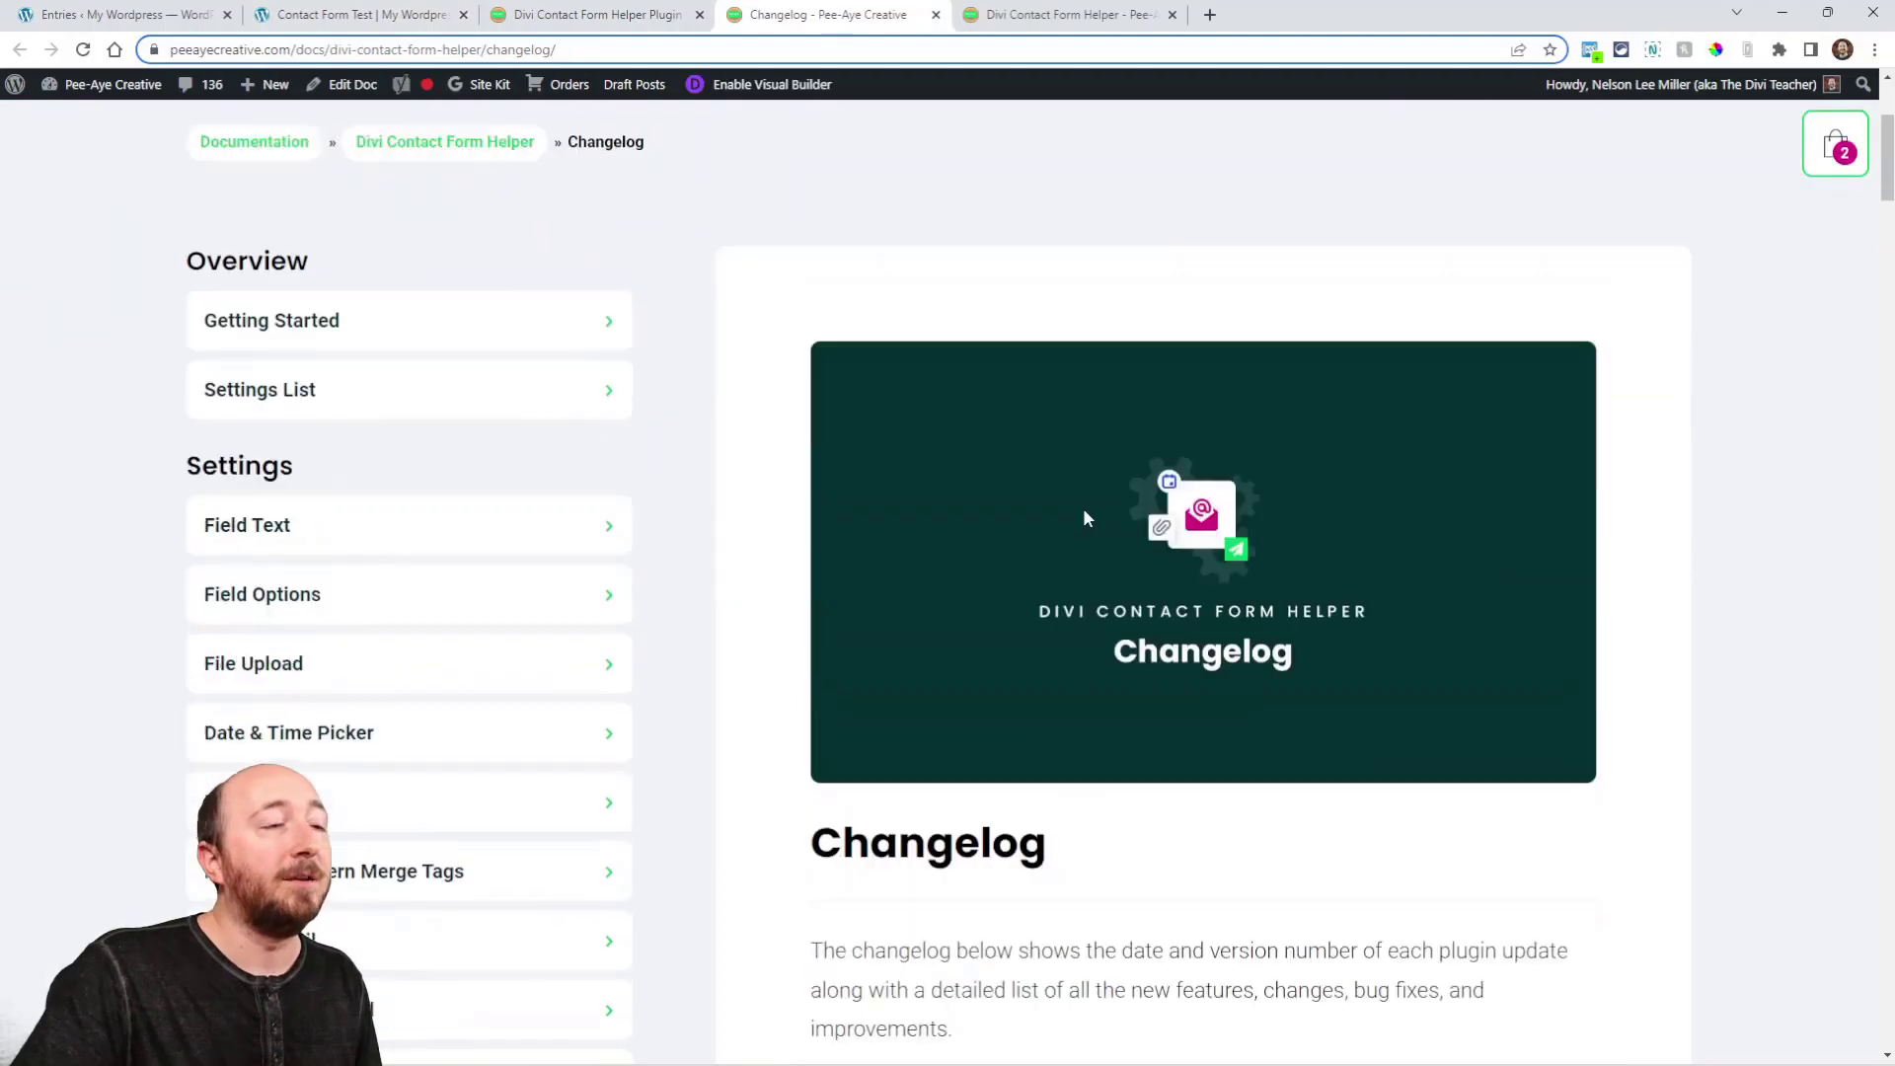
- In the Version 1.4 changelog, highlight the aria-required and custom label text entries
scroll(1083, 512, down, 15)
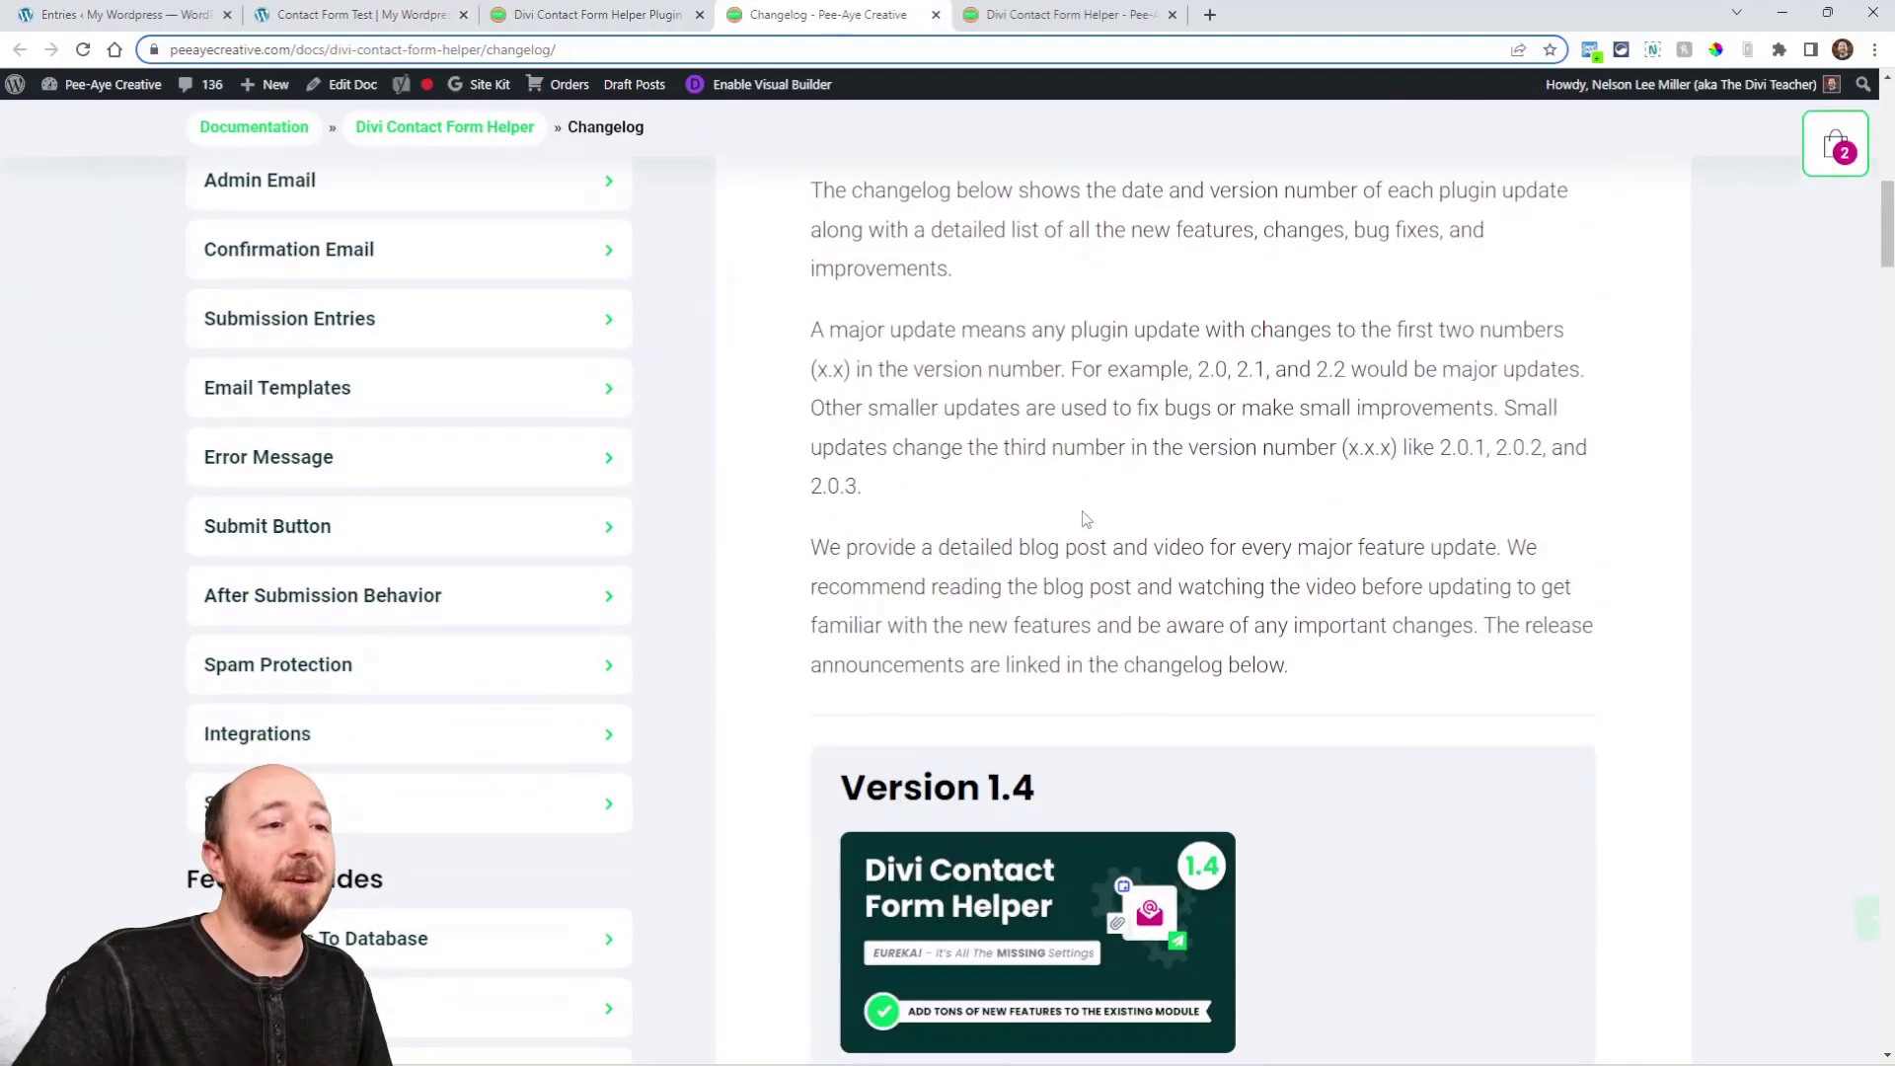
scroll(1356, 672, down, 4)
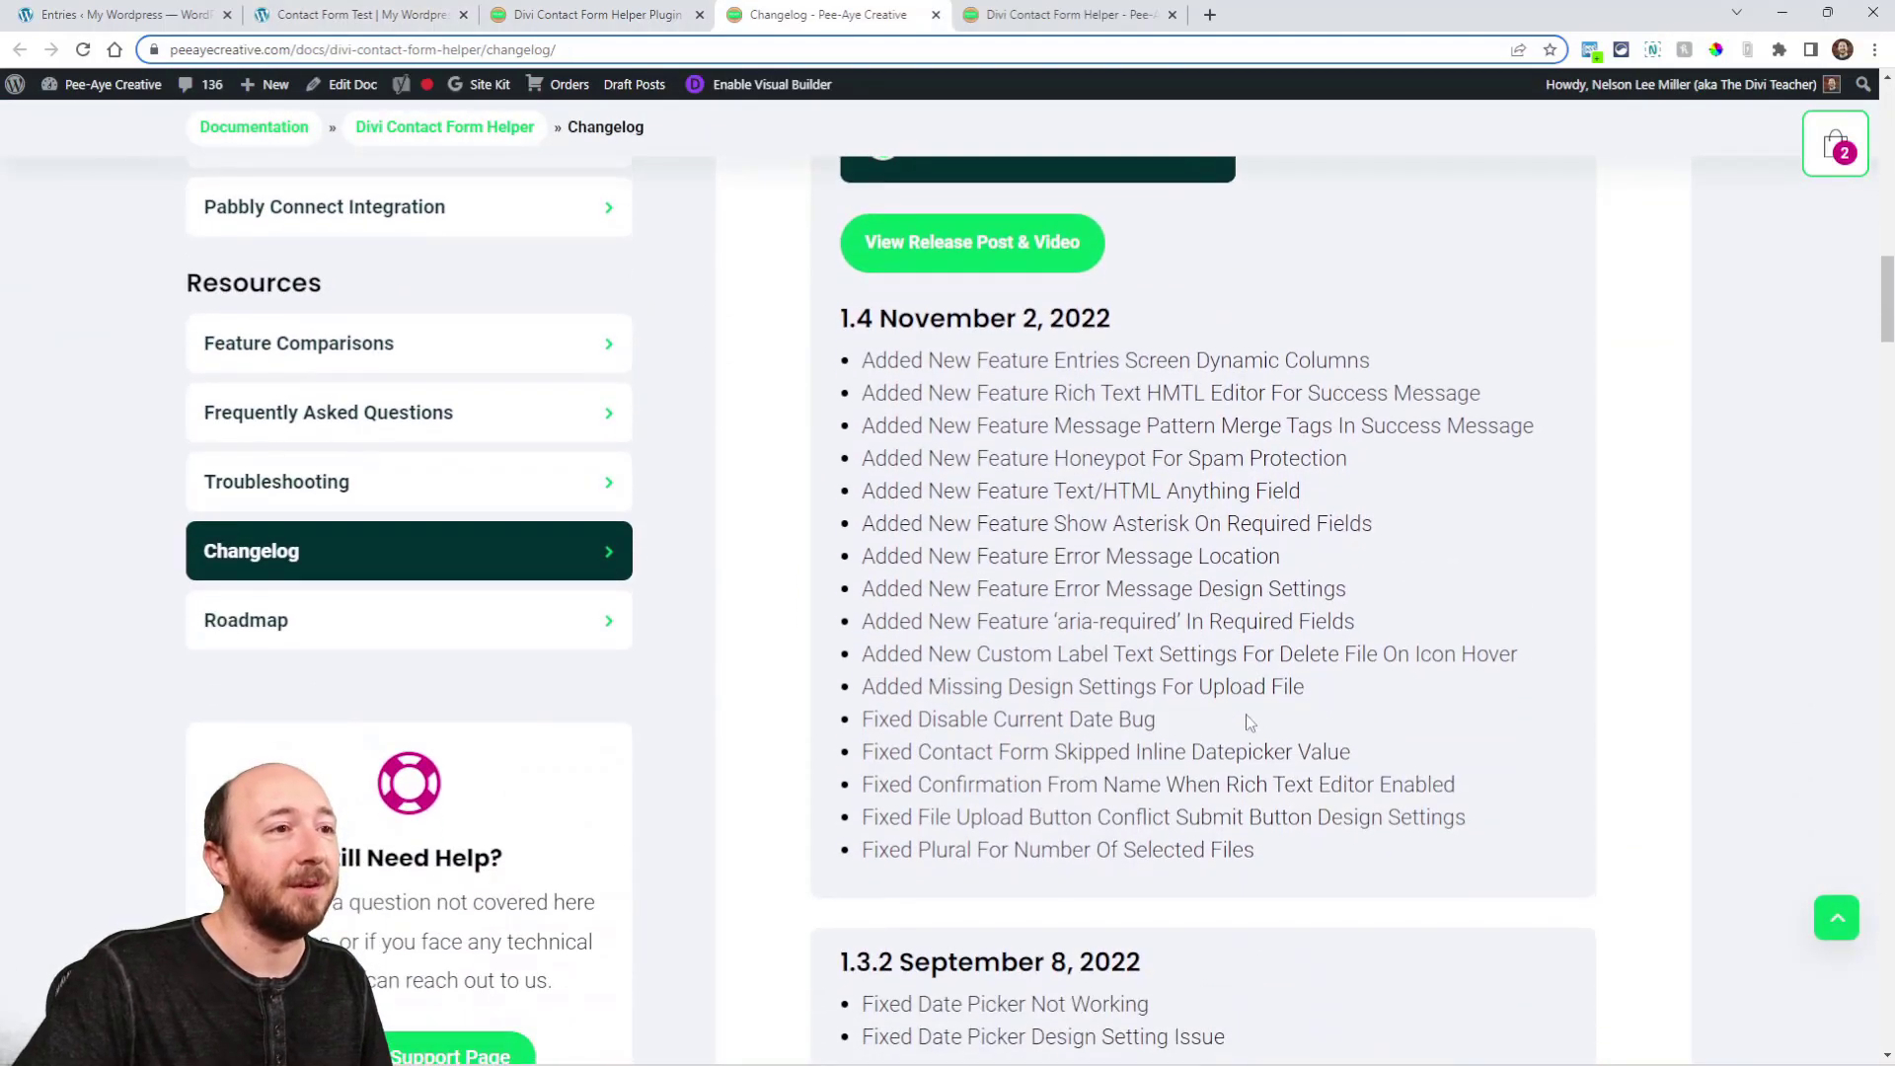
drag(1033, 622, 1178, 622)
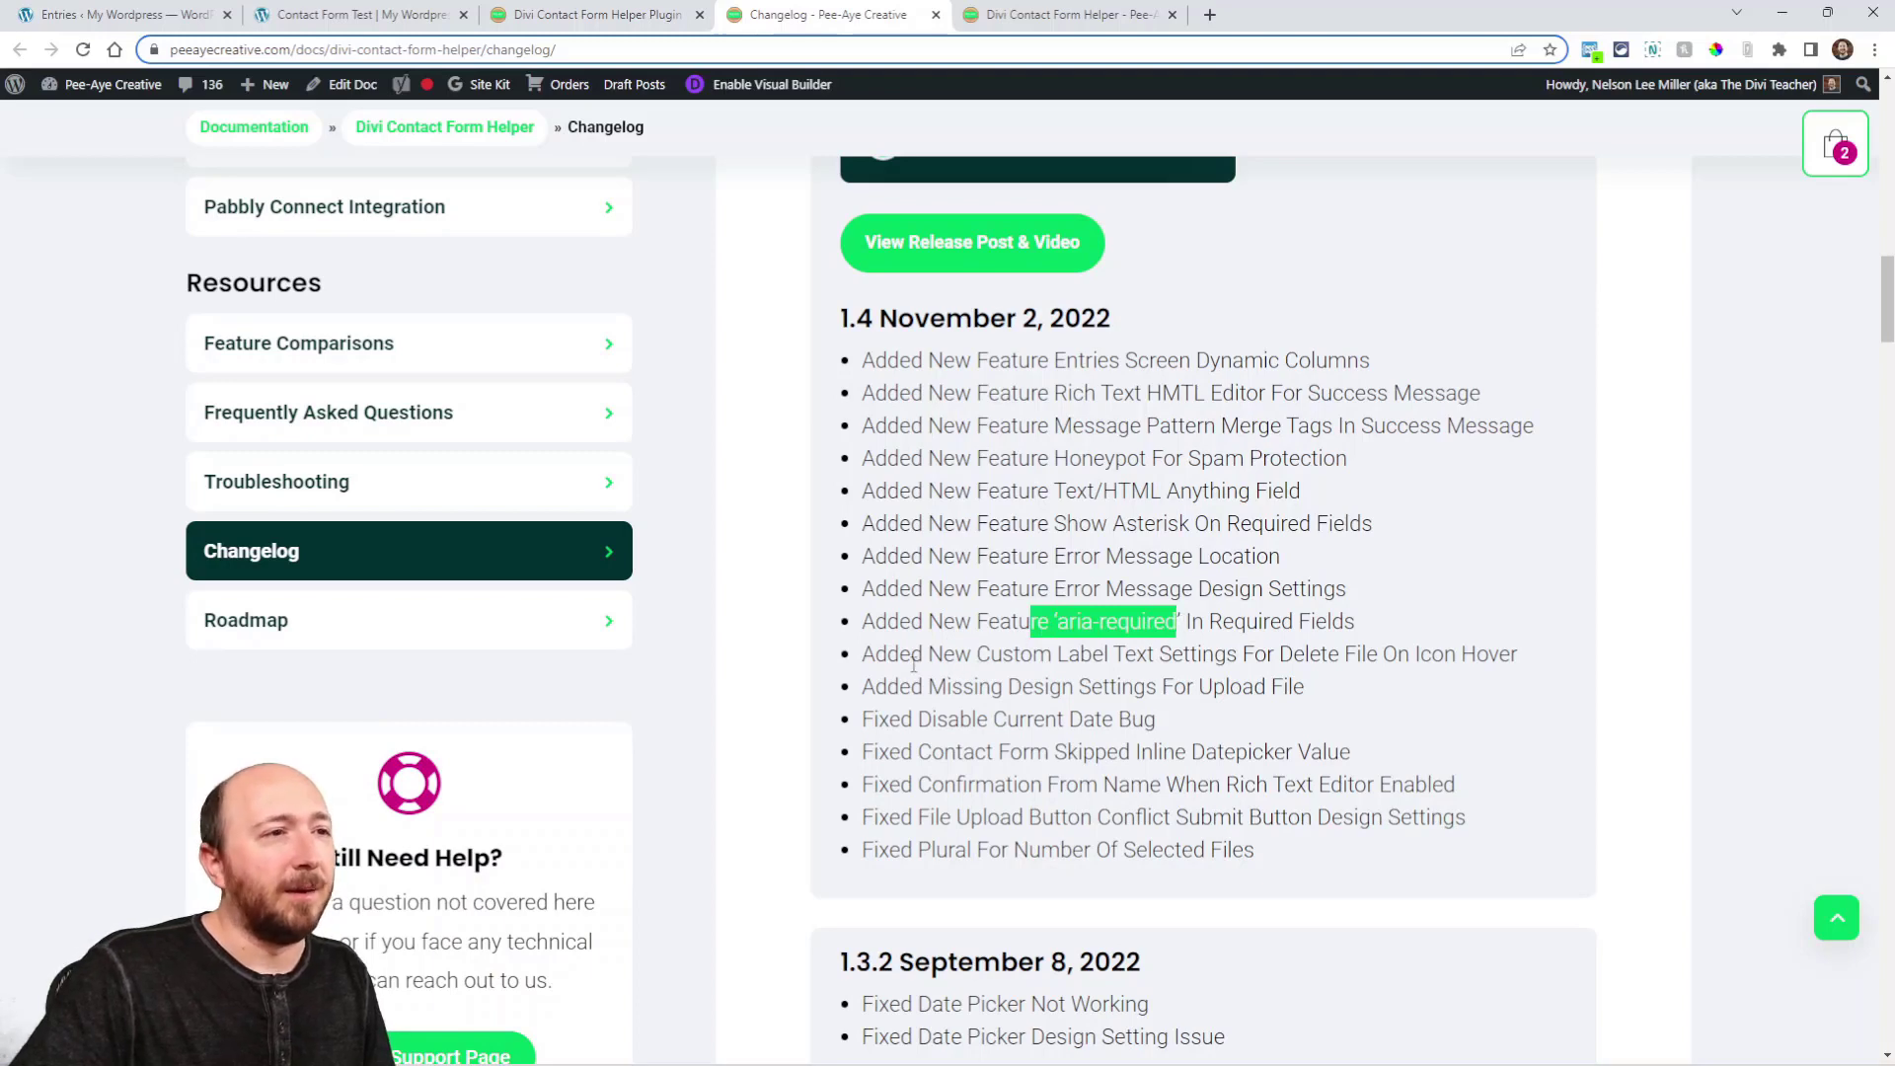
drag(901, 653, 1308, 646)
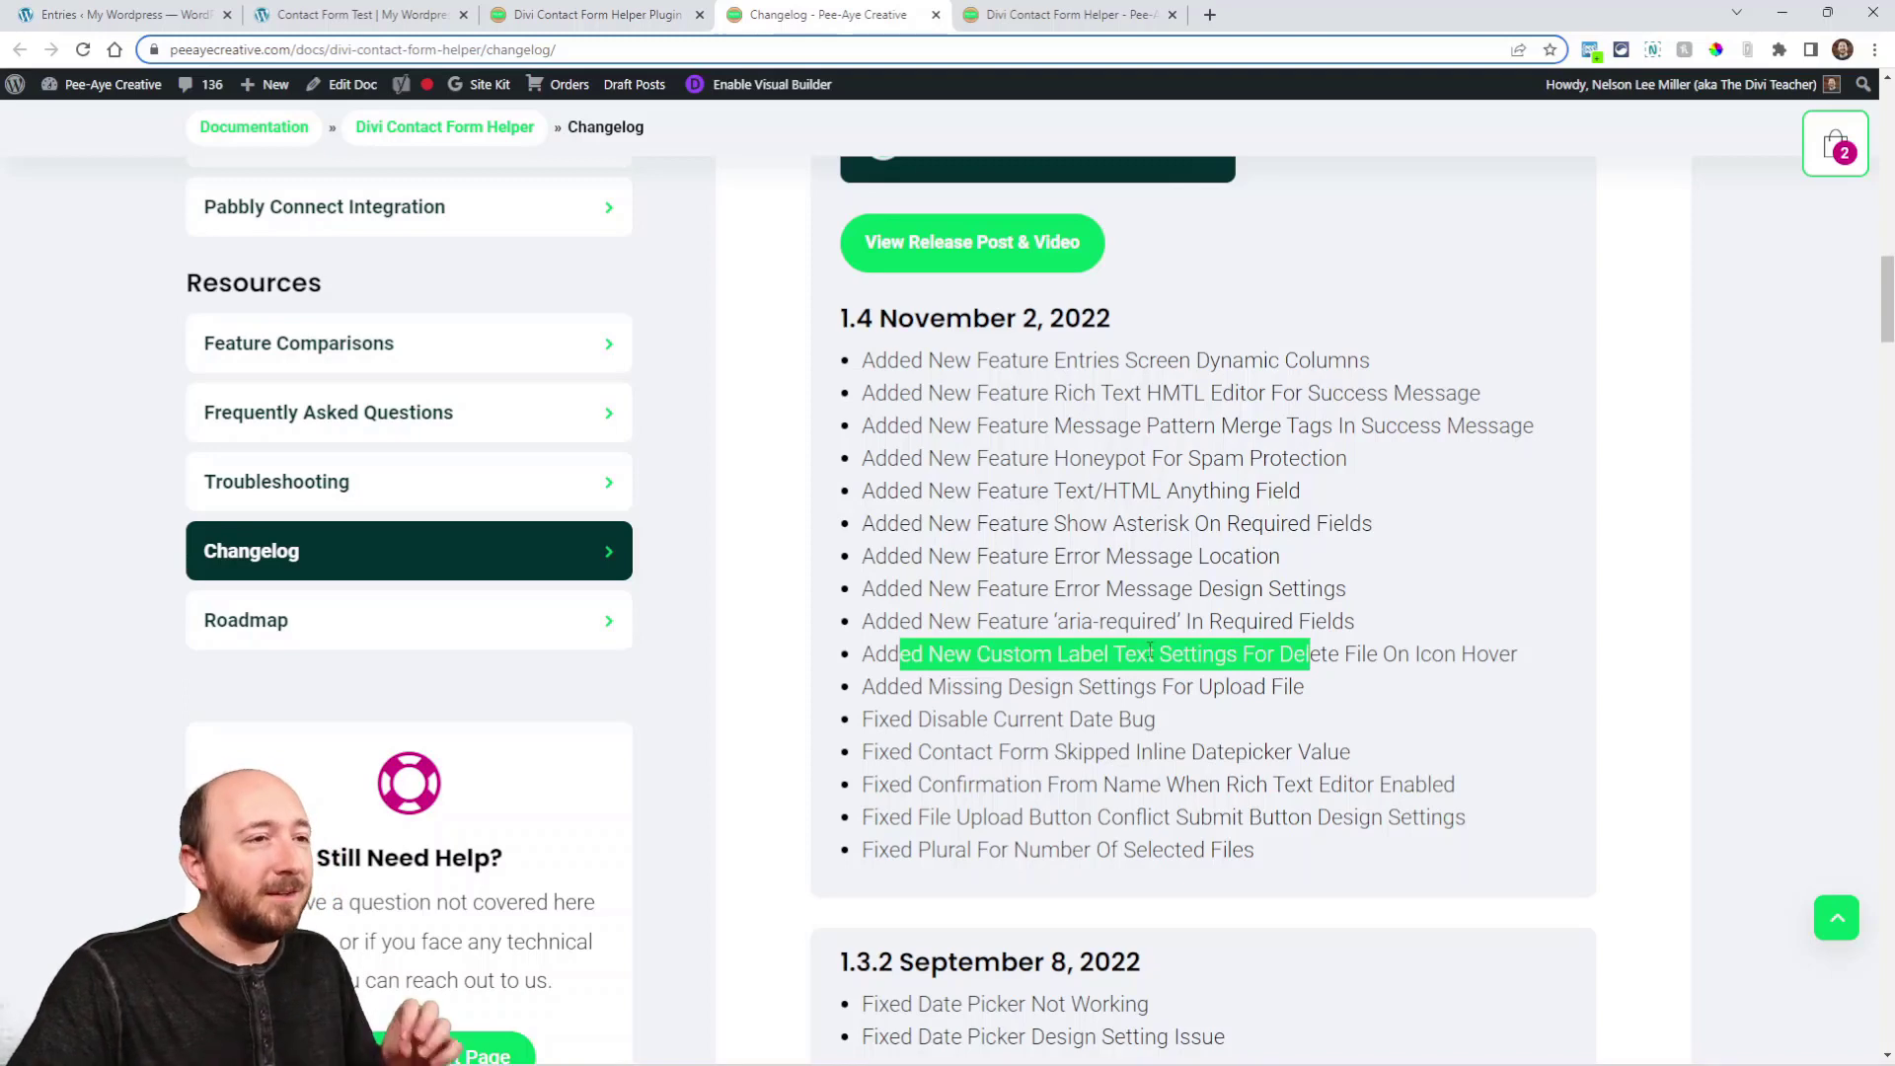
click(1059, 683)
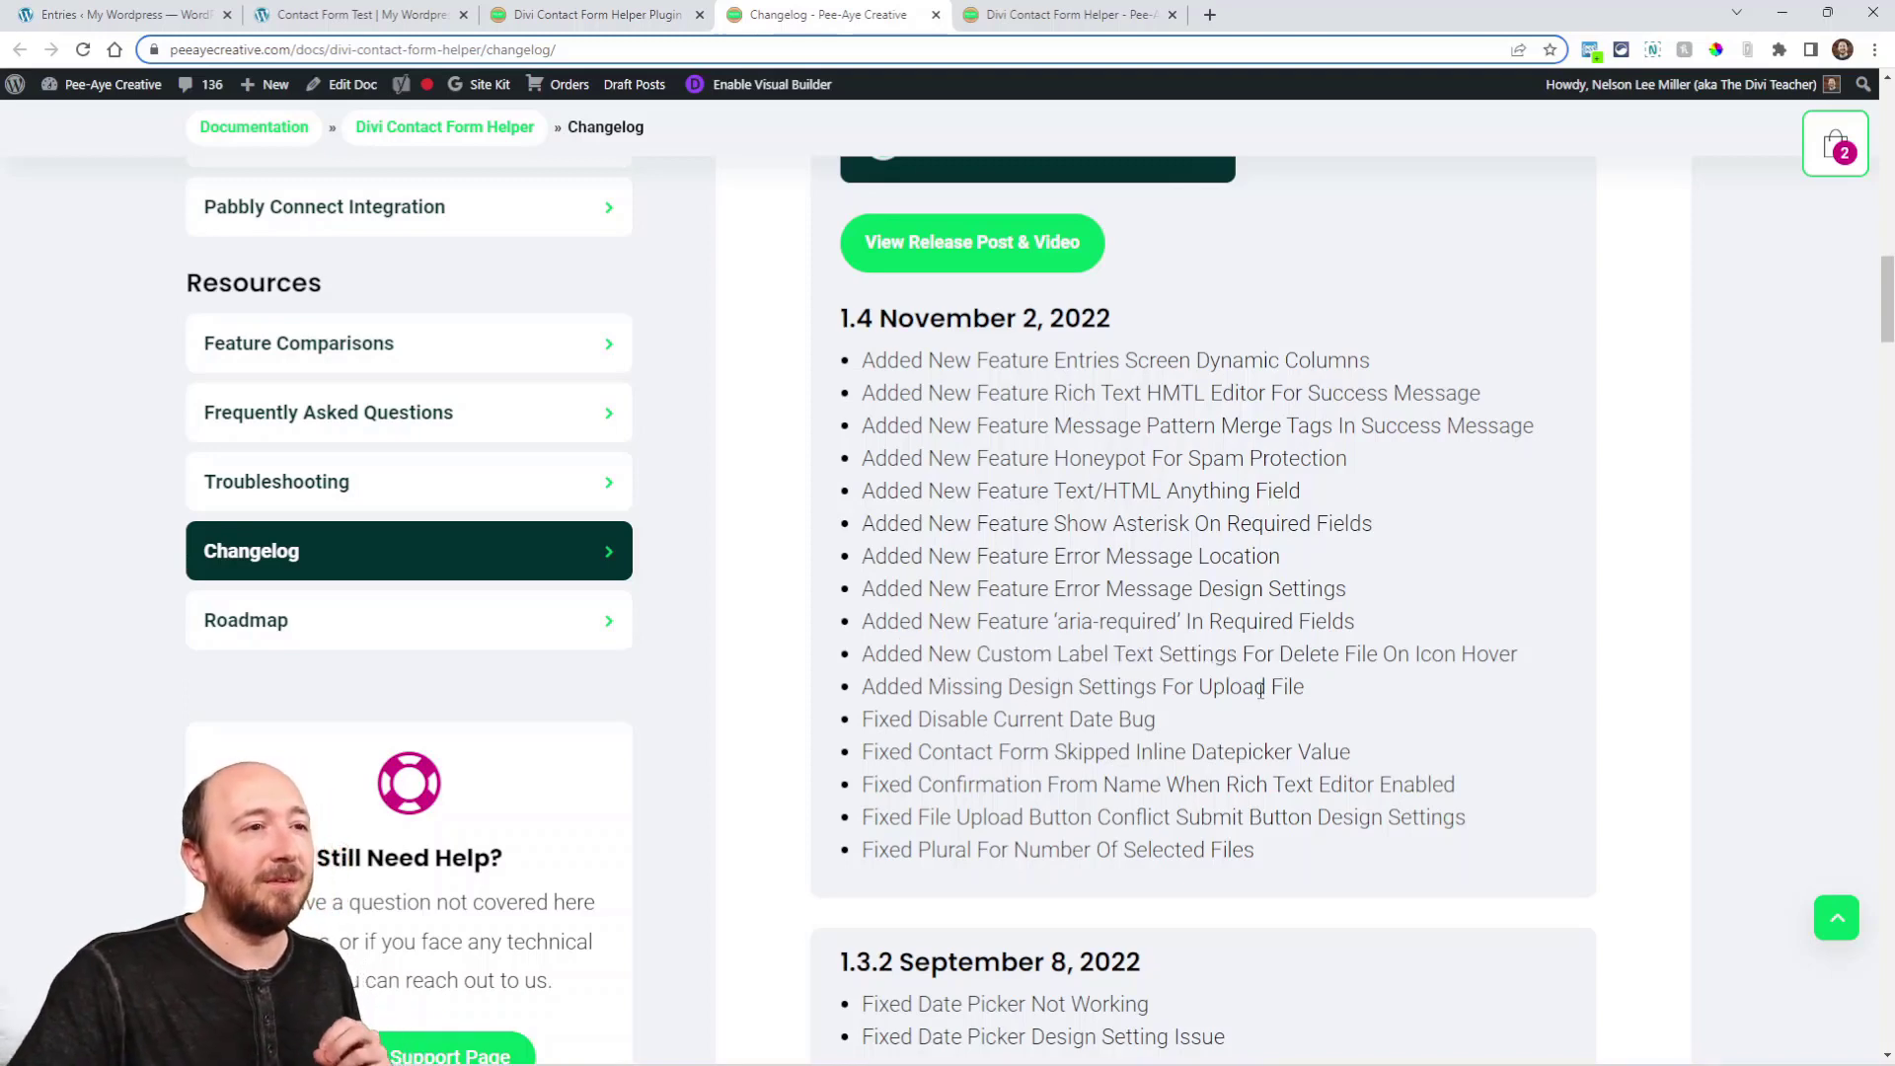
- Highlight the selected files fix and confirmation from name fix entries in the 1.4 changelog
scroll(1034, 678, down, 2)
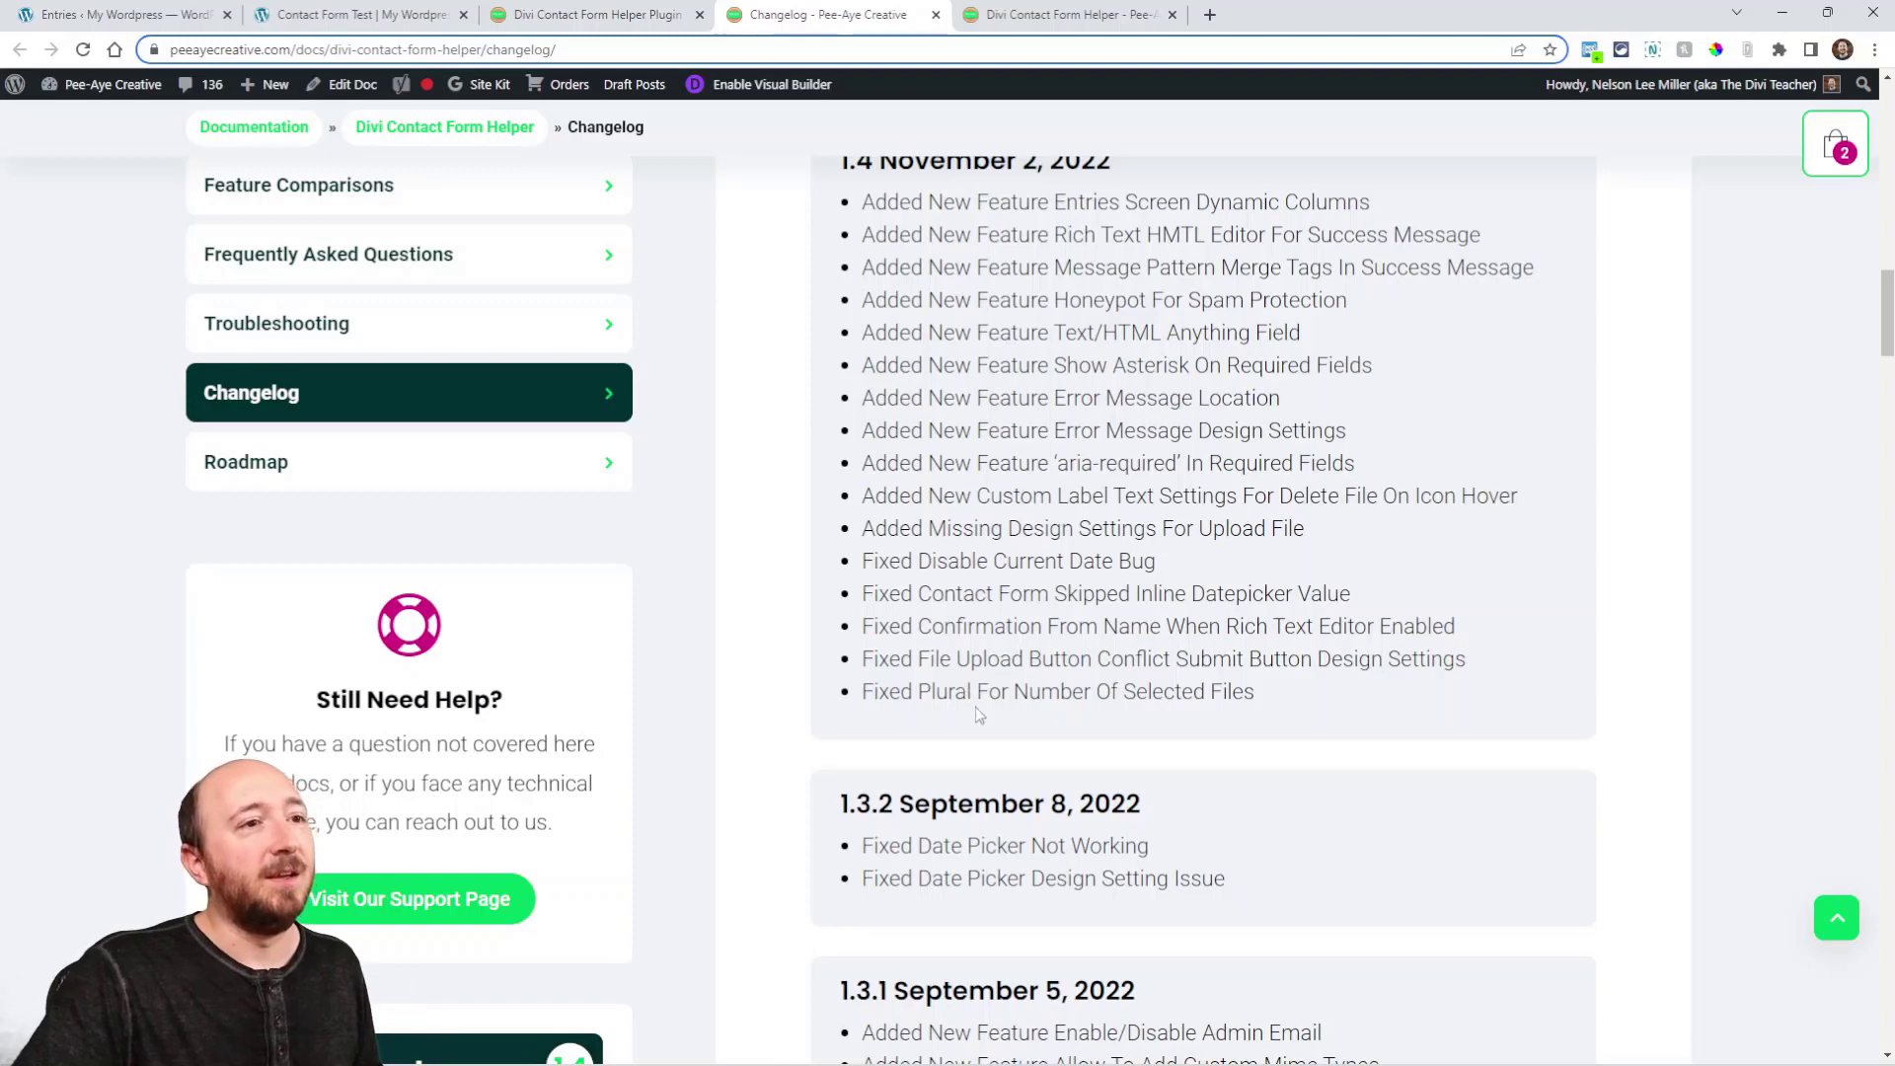
drag(1084, 693, 1269, 711)
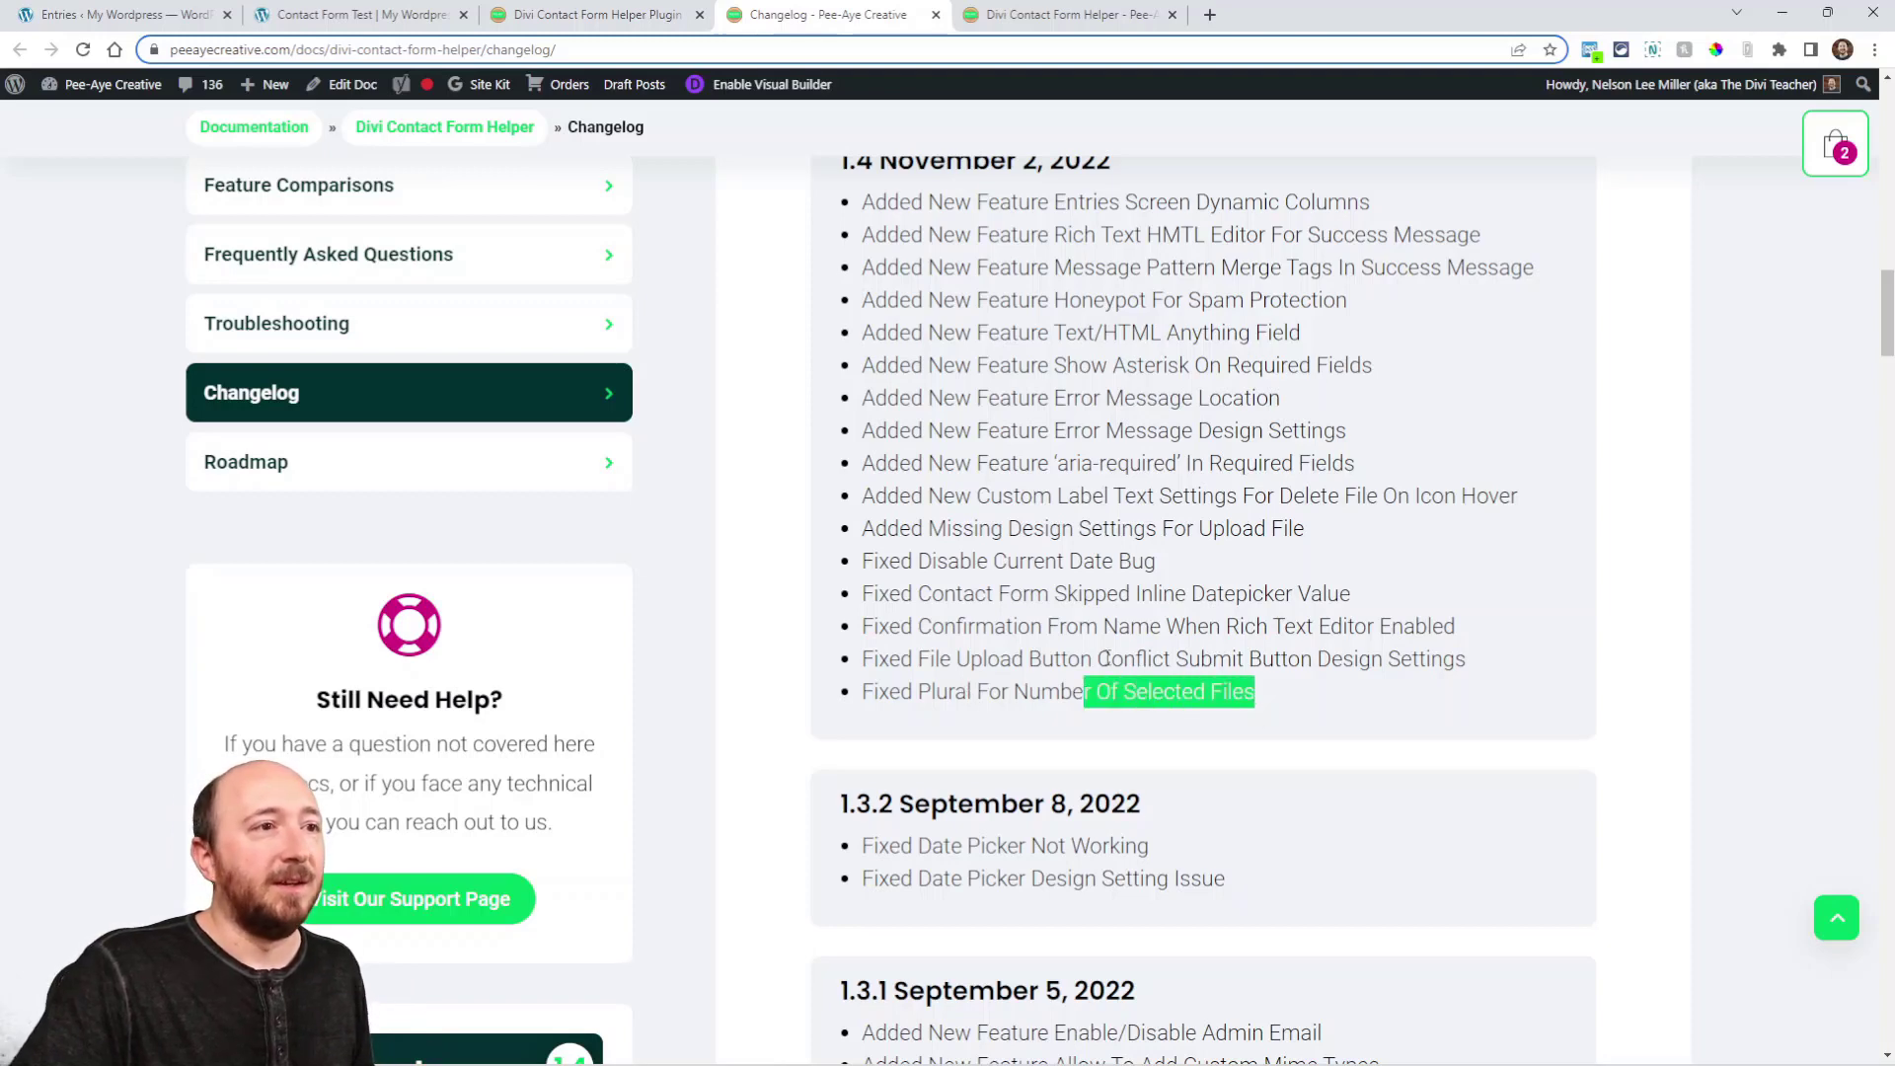
drag(901, 627, 1164, 639)
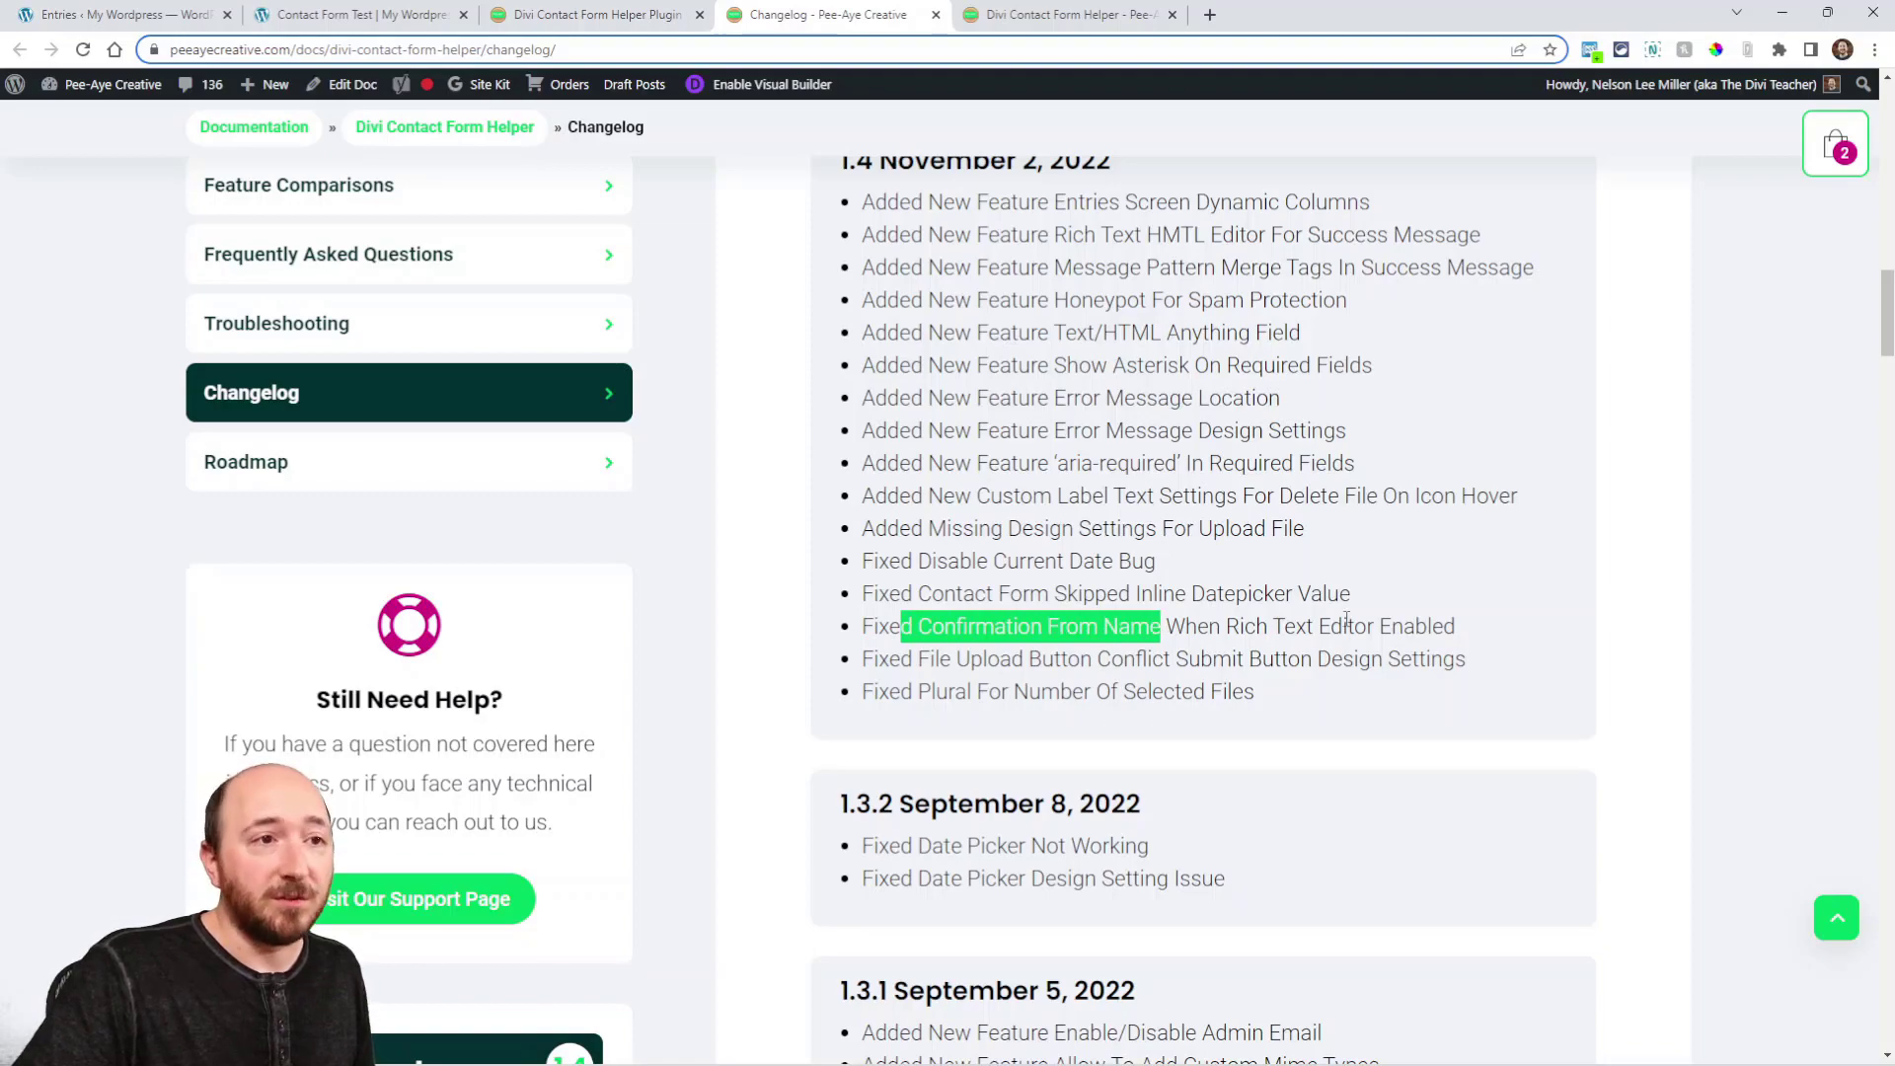
click(1015, 620)
scroll(1012, 614, down, 3)
scroll(1017, 622, up, 5)
scroll(1135, 691, down, 10)
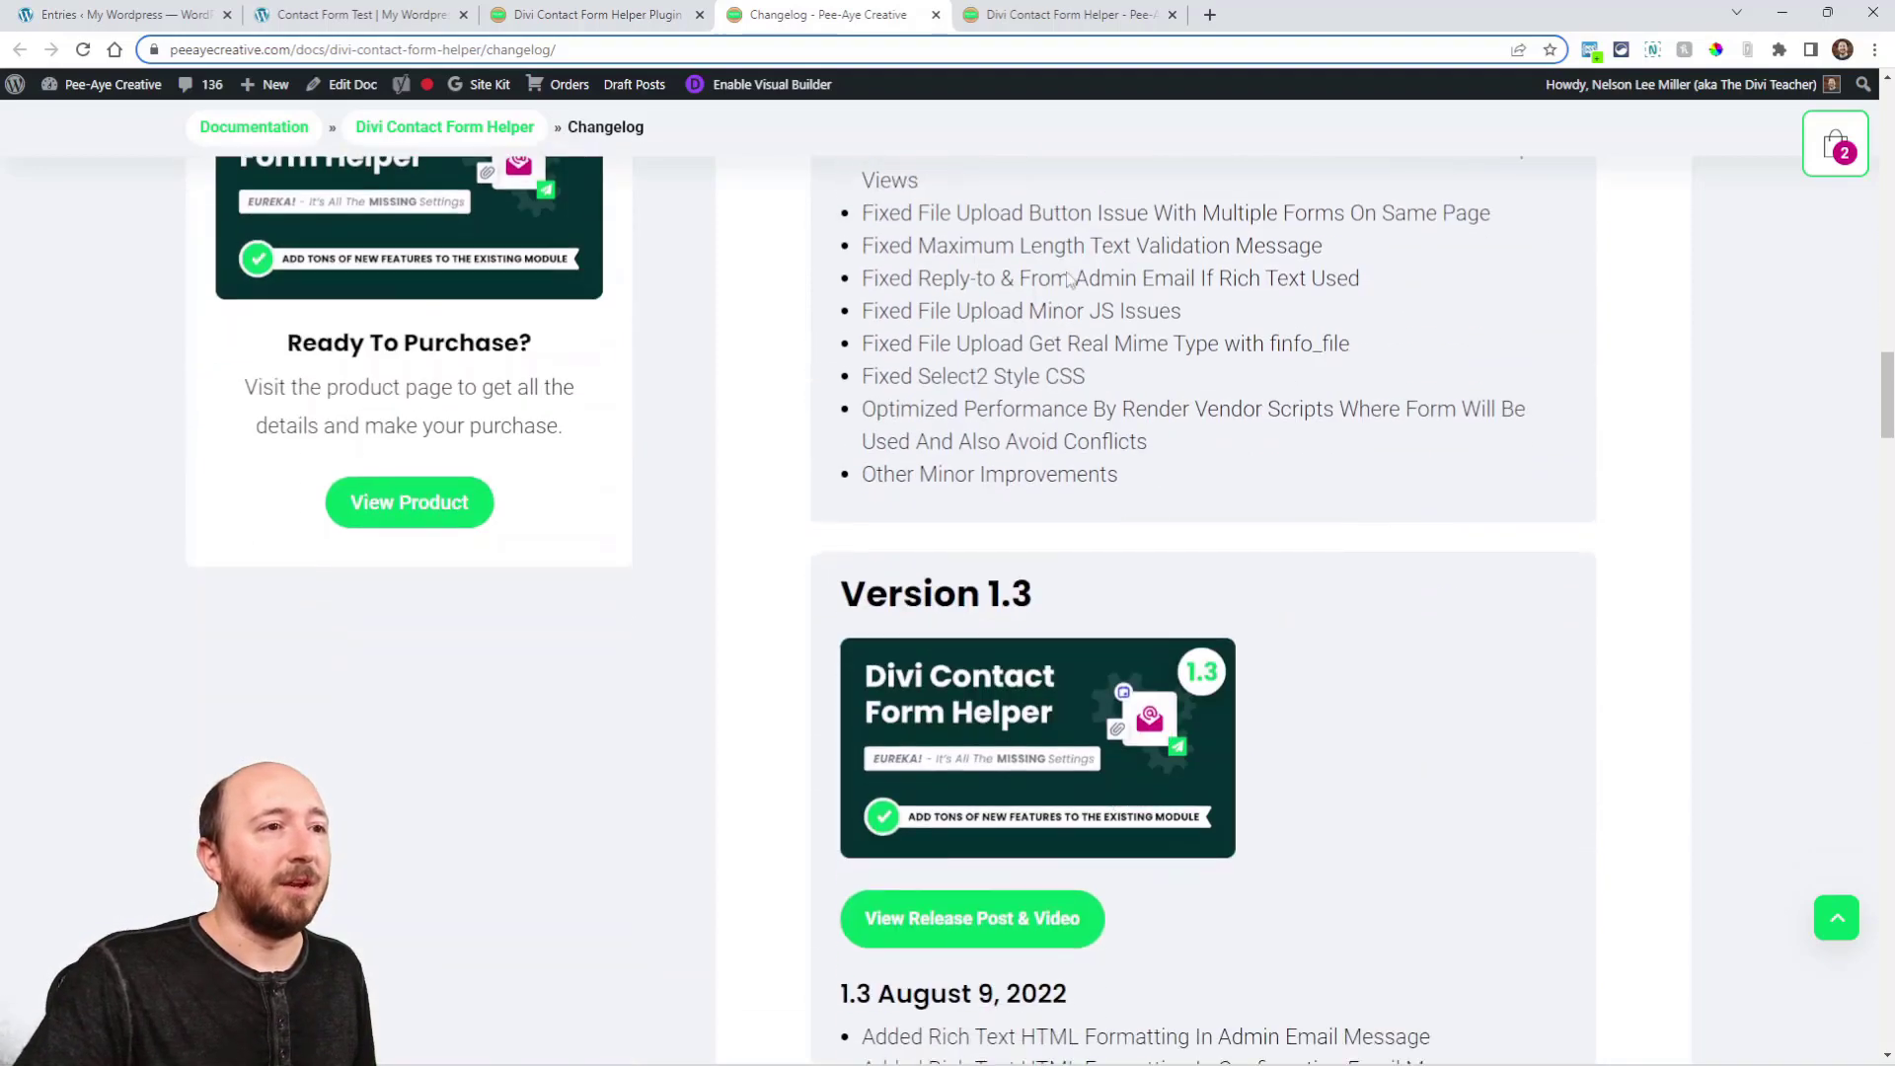
scroll(1161, 645, up, 5)
scroll(1161, 646, up, 10)
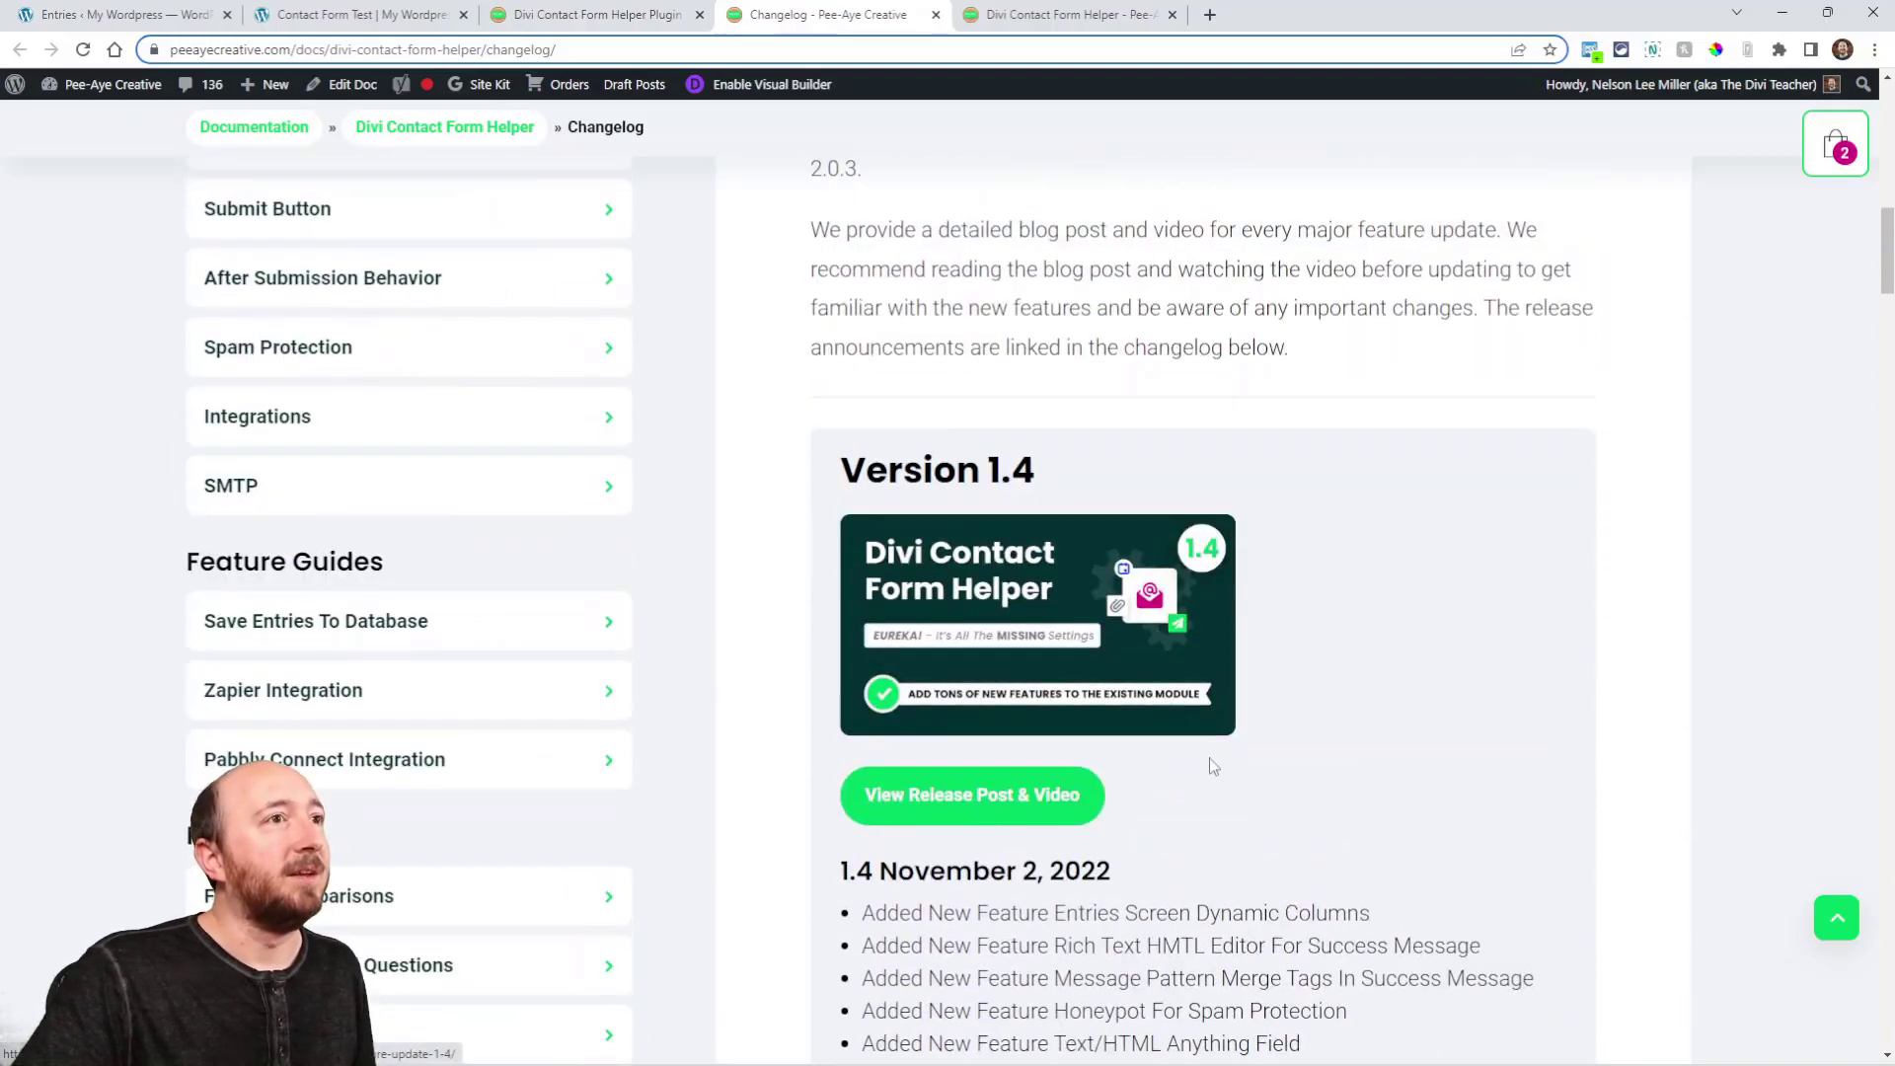